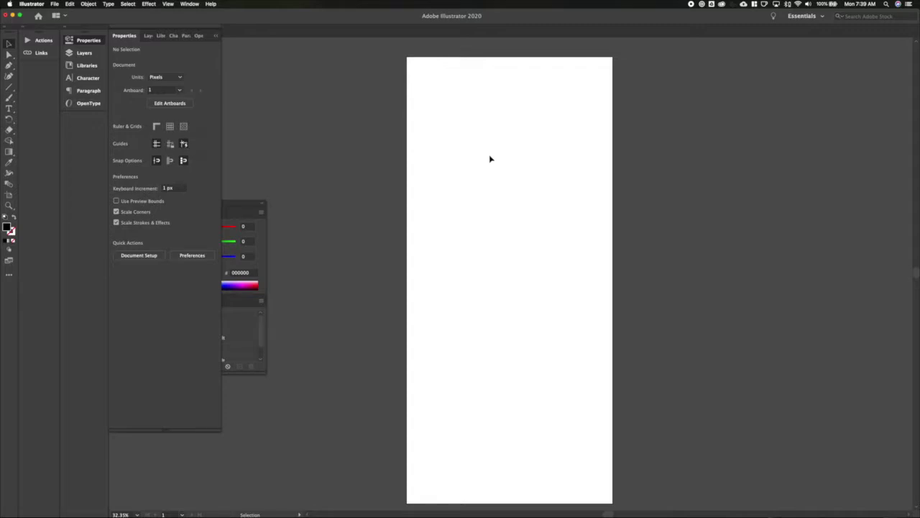
# - Draw a black rectangle about 776 by 846 px and center it horizontally on the artboard's upper half
pyautogui.press('m')
pyautogui.moveTo(452, 122); pyautogui.dragTo(594, 277)
pyautogui.moveTo(565, 243); pyautogui.dragTo(550, 259)
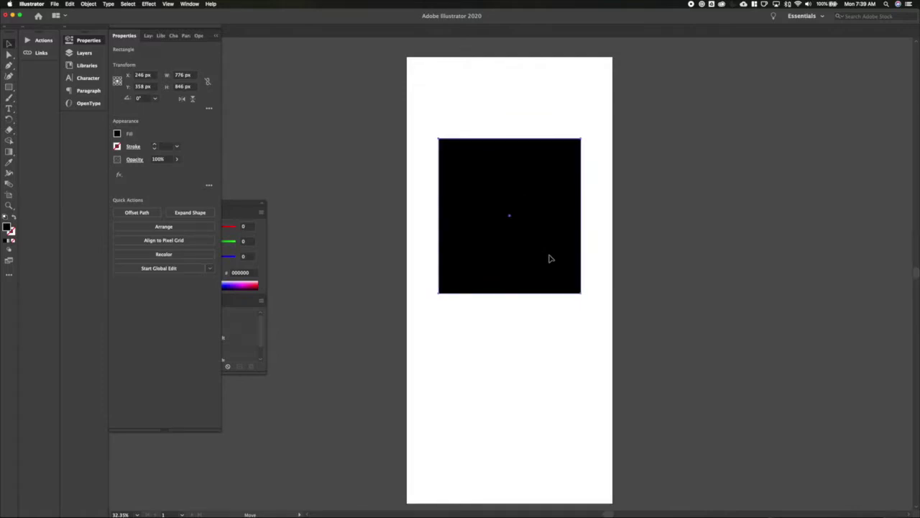
# - Show the rulers and place a vertical guide near the artboard's left edge at X 100 px
pyautogui.press('super+r')
pyautogui.moveTo(112, 439); pyautogui.dragTo(425, 256)
pyautogui.click(147, 74)
pyautogui.hotkey('shift', 'Up')
pyautogui.press('Return')
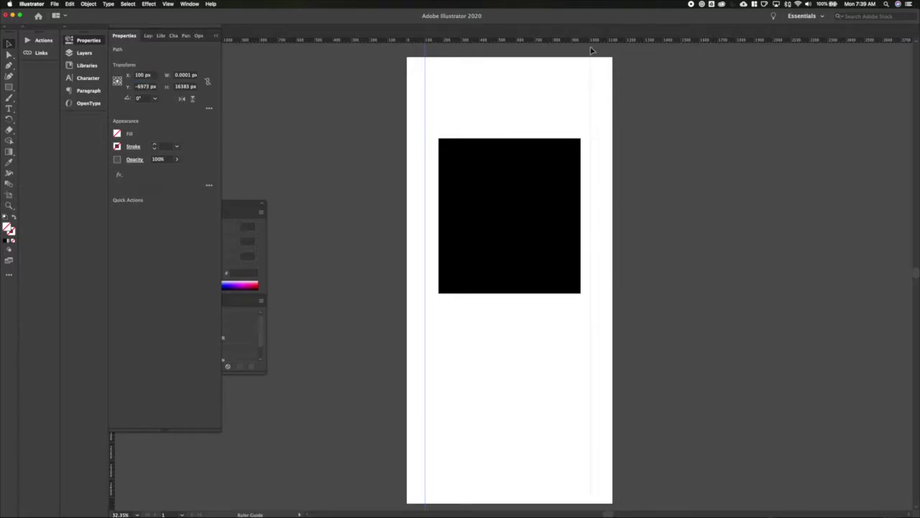
# - Place a second vertical guide near the artboard's right edge at X 1025 px
pyautogui.moveTo(591, 50); pyautogui.dragTo(590, 52)
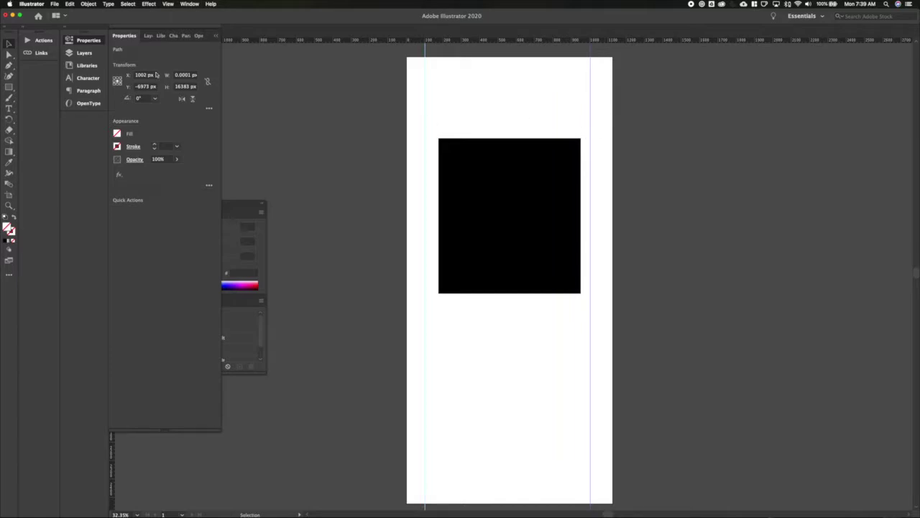
pyautogui.click(147, 75)
pyautogui.write('1025')
pyautogui.press('Return')
# - Move the black rectangle left until its left edge meets the left guide
pyautogui.click(573, 91)
pyautogui.hotkey('shift', 'o')
pyautogui.press('Escape')
pyautogui.press('super+a')
pyautogui.click(312, 118)
pyautogui.moveTo(508, 167); pyautogui.dragTo(495, 165)
# - Widen the rectangle by shifting its two right corner points to the right guide
pyautogui.press('a')
pyautogui.moveTo(579, 133); pyautogui.dragTo(544, 358)
pyautogui.hotkey('shift', 'Right')
pyautogui.hotkey('shift', 'Right')
pyautogui.hotkey('shift', 'Right')
pyautogui.hotkey('shift', 'Right')
pyautogui.hotkey('shift', 'Right')
pyautogui.hotkey('shift', 'Right')
pyautogui.hotkey('shift', 'Right')
pyautogui.hotkey('shift', 'Right')
pyautogui.hotkey('shift', 'Right')
pyautogui.hotkey('shift', 'Right')
pyautogui.hotkey('shift', 'Right')
pyautogui.hotkey('shift', 'Right')
pyautogui.hotkey('shift', 'Right')
pyautogui.hotkey('shift', 'Right')
pyautogui.hotkey('shift', 'Right')
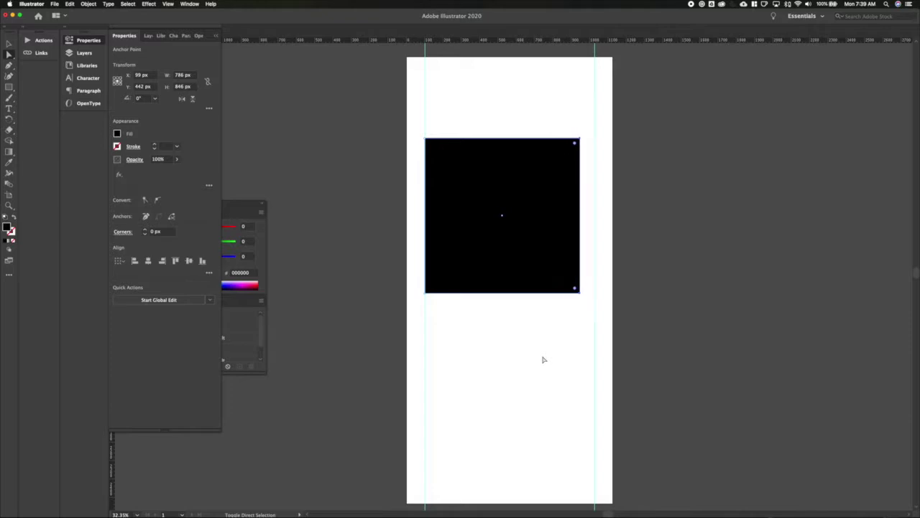
pyautogui.press('v')
# - Add the text "Artist Name" below the black rectangle
pyautogui.press('t')
pyautogui.click(491, 323)
pyautogui.write('Artist Name')
pyautogui.keyDown('super'); pyautogui.click(305, 351); pyautogui.keyUp('super')
pyautogui.press('v')
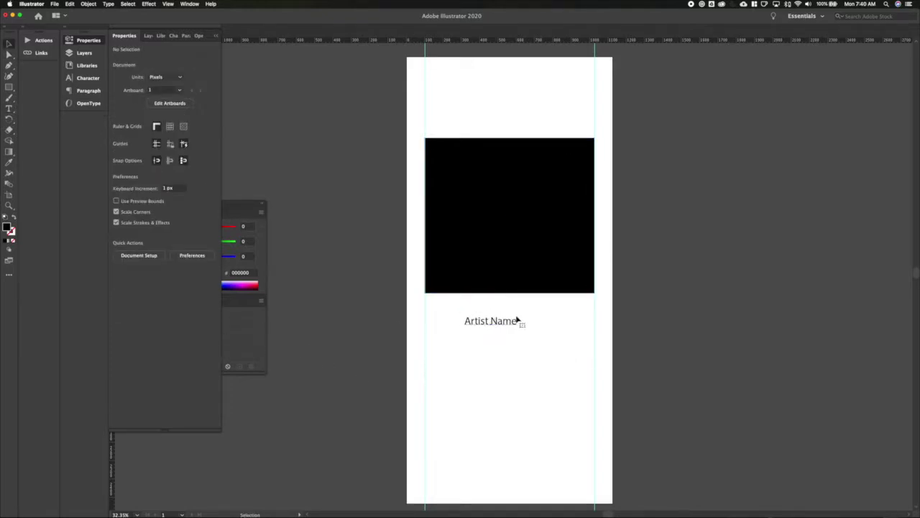
# - Enlarge the "Artist Name" text to 72 px and place a duplicate just below it
pyautogui.click(517, 319)
pyautogui.press('super+shift+period')
pyautogui.press('super+shift+period')
pyautogui.press('super+shift+period')
pyautogui.press('super+shift+period')
pyautogui.press('super+shift+period')
pyautogui.press('super+shift+period')
pyautogui.press('super+shift+period')
pyautogui.moveTo(518, 323); pyautogui.dragTo(529, 349)
# - Change the upper text line to "Song Name"
pyautogui.press('t')
pyautogui.tripleClick(495, 324)
pyautogui.write('Song Name')
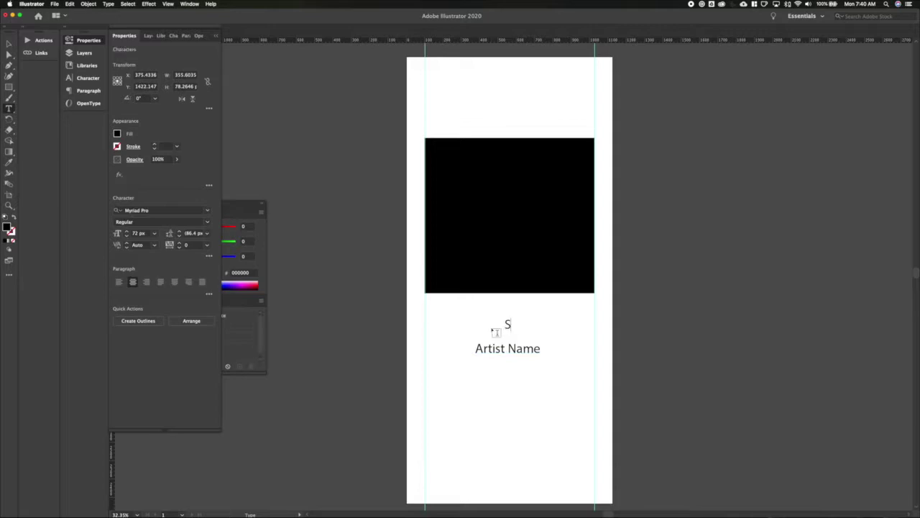
# - Reduce the font size of the lower "Artist Name" line to 52 px
pyautogui.tripleClick(497, 346)
pyautogui.press('super+shift+comma')
pyautogui.press('super+shift+comma')
pyautogui.press('super+shift+comma')
pyautogui.press('super+shift+comma')
pyautogui.press('super+shift+comma')
pyautogui.press('super+shift+comma')
pyautogui.press('super+shift+comma')
pyautogui.press('super+shift+comma')
pyautogui.press('super+shift+comma')
pyautogui.press('super+shift+comma')
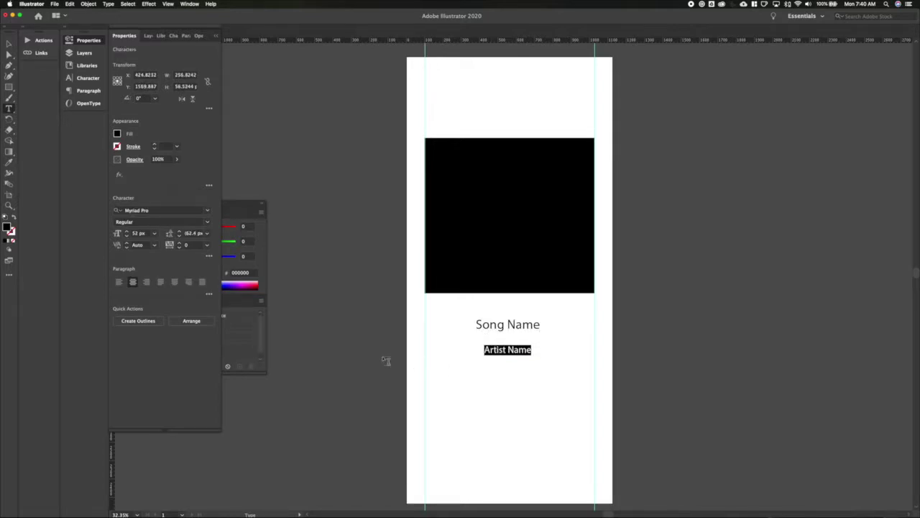
# - Move the "Artist Name" line up 30 px, closer to the song name
pyautogui.press('Escape')
pyautogui.hotkey('shift', 'Up')
pyautogui.hotkey('shift', 'Up')
pyautogui.hotkey('shift', 'Up')
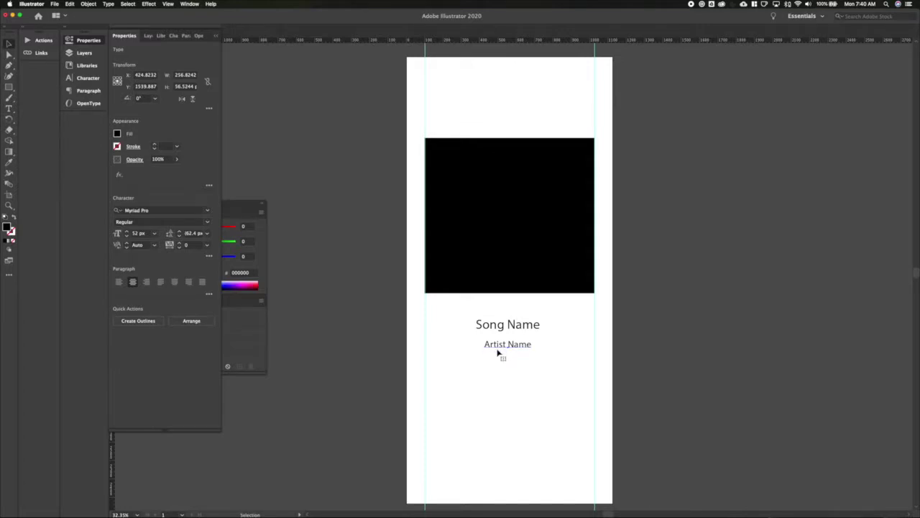
pyautogui.click(497, 374)
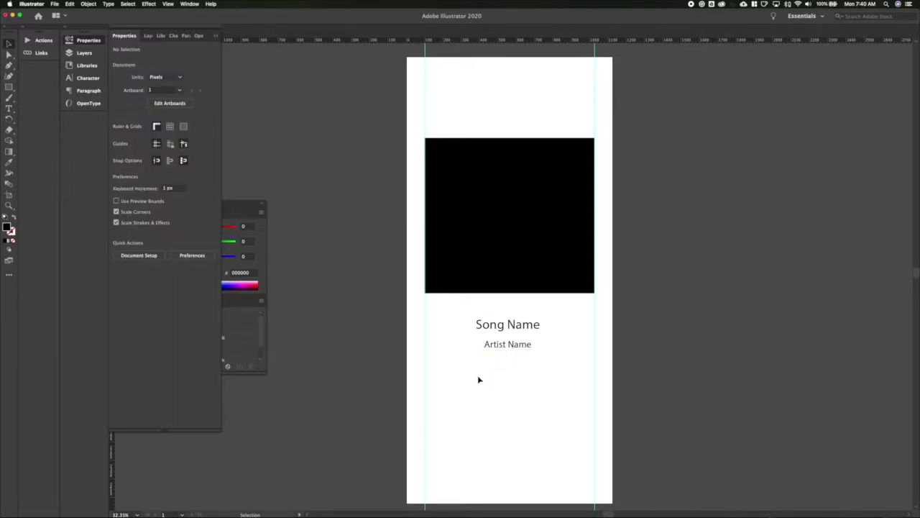
# - Draw a small black square below the artist name and remove its lower-left anchor point to form a triangle
pyautogui.press('m')
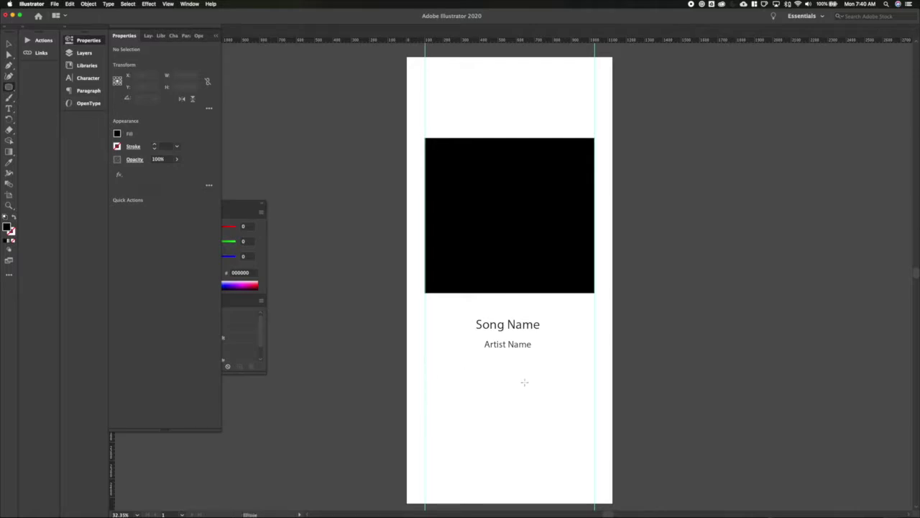
pyautogui.moveTo(518, 397); pyautogui.dragTo(509, 415)
pyautogui.press('a')
pyautogui.press('p')
pyautogui.click(500, 400)
pyautogui.press('v')
# - Rotate the triangle so that it points right like a play icon
pyautogui.press('r')
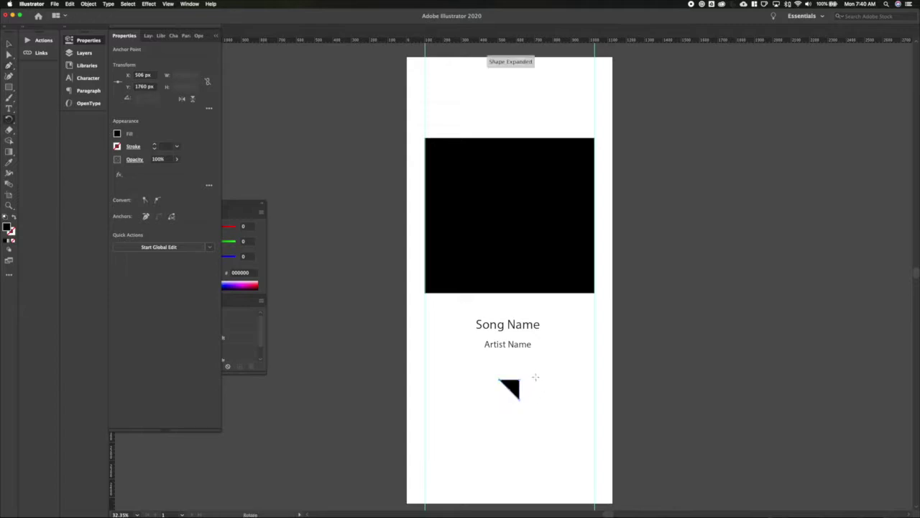
pyautogui.keyDown('super'); pyautogui.click(535, 376); pyautogui.keyUp('super')
pyautogui.keyDown('super'); pyautogui.click(517, 386); pyautogui.keyUp('super')
pyautogui.moveTo(552, 378); pyautogui.dragTo(544, 391)
# - Shift the triangle's tip outward to the right to give the play icon roughly equal sides
pyautogui.press('a')
pyautogui.click(538, 391)
pyautogui.click(524, 391)
pyautogui.click(524, 390)
pyautogui.press('v')
pyautogui.click(541, 405)
# - Duplicate the play triangle to its right and scale the copy down to about 33 by 37 px
pyautogui.moveTo(509, 394); pyautogui.dragTo(552, 395)
pyautogui.scroll(3, 552, 395)
pyautogui.scroll(3, 551, 396)
pyautogui.press('s')
pyautogui.moveTo(664, 329); pyautogui.dragTo(597, 398)
pyautogui.press('v')
# - Copy the small triangle in front and offset the copy about 34 px right to form a fast-forward icon
pyautogui.press('super+c')
pyautogui.press('super+f')
pyautogui.hotkey('shift', 'Right')
pyautogui.hotkey('shift', 'Right')
pyautogui.hotkey('shift', 'Right')
pyautogui.hotkey('shift', 'Right')
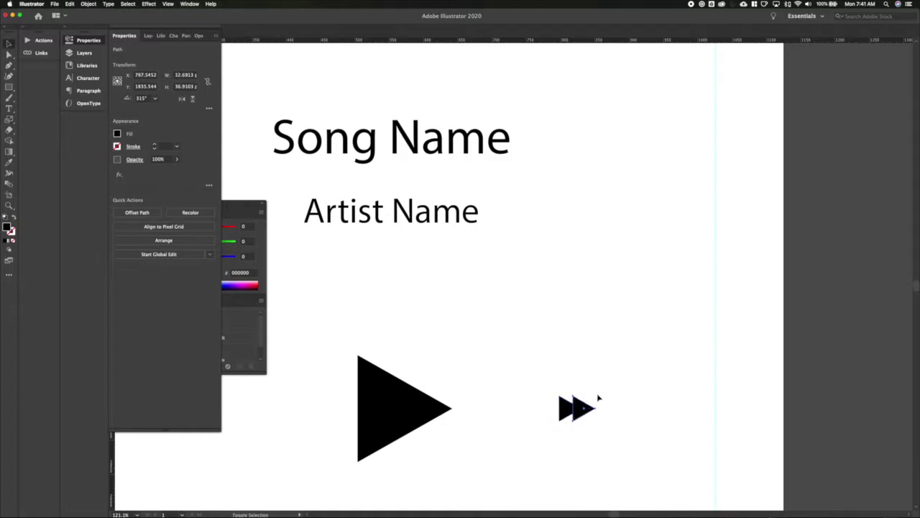
pyautogui.press('Left')
pyautogui.press('Left')
pyautogui.press('Left')
pyautogui.press('Left')
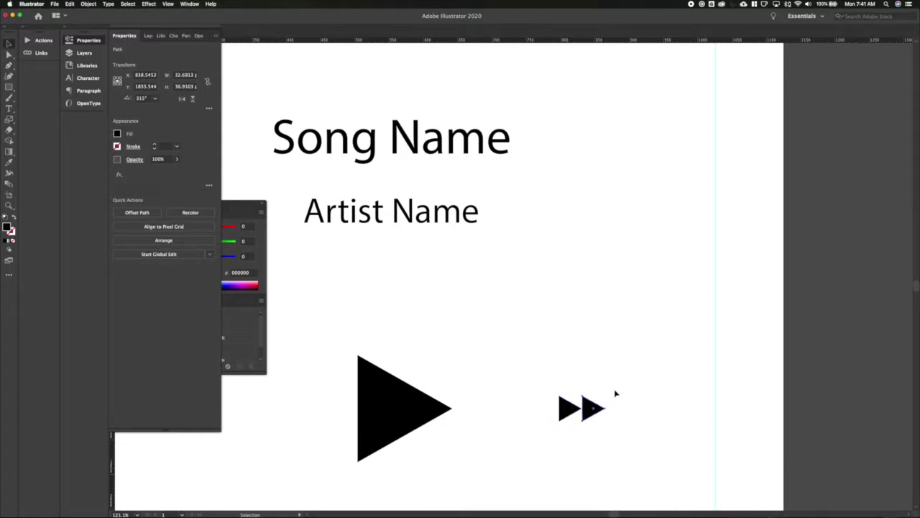
# - Group the two small triangles and create a copy of the group rotated 180 degrees
pyautogui.click(526, 466)
pyautogui.press('super+g')
pyautogui.press('r')
pyautogui.moveTo(623, 384); pyautogui.dragTo(475, 409)
pyautogui.moveTo(438, 447); pyautogui.dragTo(452, 502)
# - Move the rotated copy 560 px left to the other side of the play triangle as a rewind icon
pyautogui.hotkey('shift', 'Left')
pyautogui.hotkey('shift', 'Left')
pyautogui.hotkey('shift', 'Left')
pyautogui.hotkey('shift', 'Left')
pyautogui.hotkey('shift', 'Left')
pyautogui.hotkey('shift', 'Left')
pyautogui.hotkey('shift', 'Left')
pyautogui.hotkey('shift', 'Left')
pyautogui.hotkey('shift', 'Left')
pyautogui.hotkey('shift', 'Left')
pyautogui.hotkey('shift', 'Left')
pyautogui.hotkey('shift', 'Left')
pyautogui.hotkey('shift', 'Left')
pyautogui.hotkey('shift', 'Left')
pyautogui.hotkey('shift', 'Left')
pyautogui.hotkey('shift', 'Left')
pyautogui.hotkey('shift', 'Left')
pyautogui.hotkey('shift', 'Left')
pyautogui.hotkey('shift', 'Left')
pyautogui.hotkey('shift', 'Left')
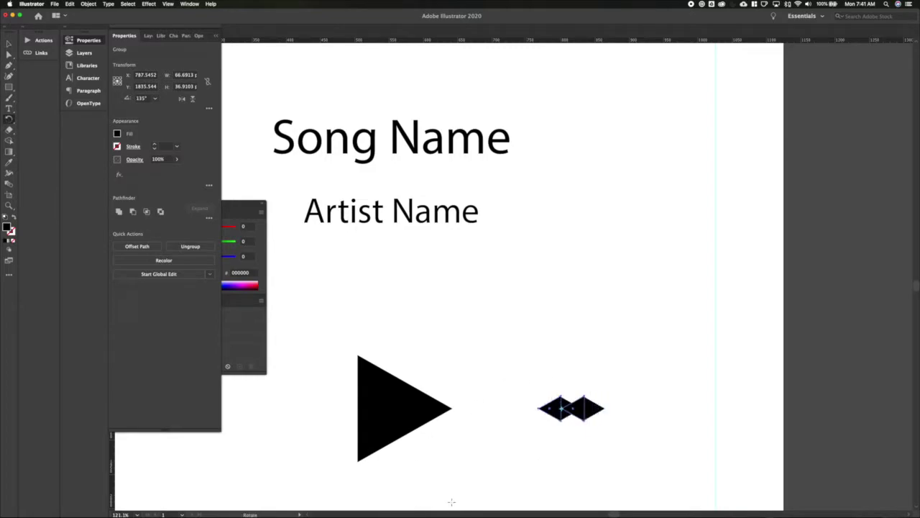
pyautogui.hotkey('shift', 'Left')
pyautogui.hotkey('shift', 'Left')
pyautogui.hotkey('shift', 'Left')
pyautogui.hotkey('shift', 'Left')
pyautogui.hotkey('shift', 'Left')
pyautogui.hotkey('shift', 'Left')
pyautogui.hotkey('shift', 'Left')
pyautogui.hotkey('shift', 'Left')
pyautogui.hotkey('shift', 'Left')
pyautogui.hotkey('shift', 'Left')
pyautogui.hotkey('shift', 'Left')
pyautogui.hotkey('shift', 'Left')
pyautogui.hotkey('shift', 'Left')
pyautogui.hotkey('shift', 'Left')
pyautogui.hotkey('shift', 'Left')
pyautogui.hotkey('shift', 'Left')
pyautogui.hotkey('shift', 'Left')
pyautogui.hotkey('shift', 'Left')
pyautogui.hotkey('shift', 'Left')
pyautogui.hotkey('shift', 'Left')
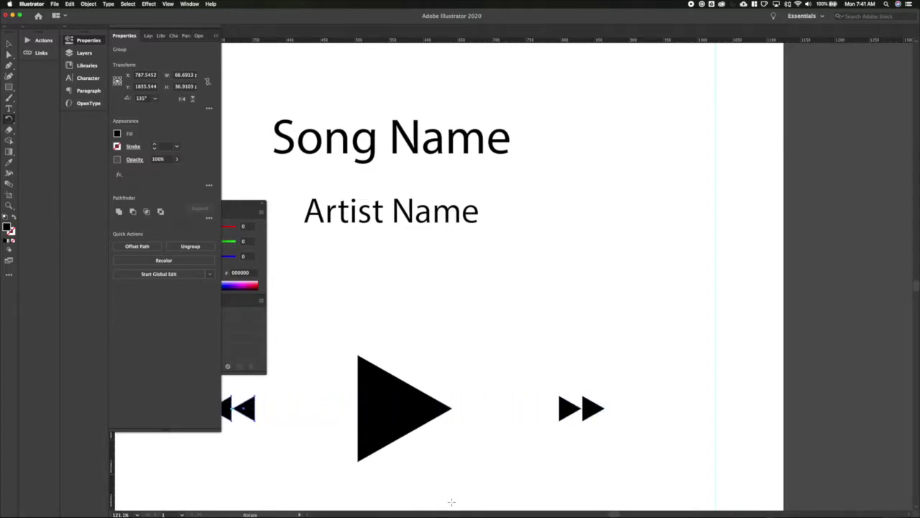
# - Distribute the rewind, play and fast-forward icons evenly across the row
pyautogui.scroll(-5, 451, 501)
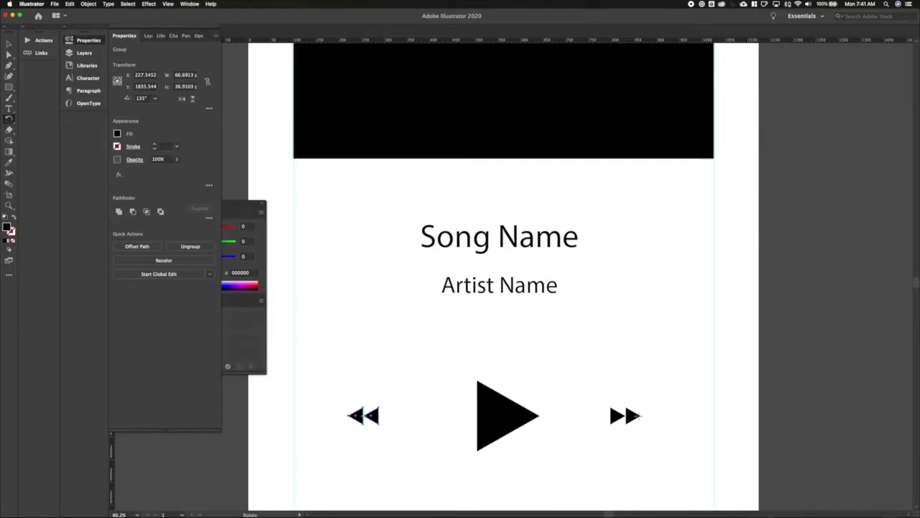
pyautogui.click(579, 369)
pyautogui.scroll(-2, 579, 370)
pyautogui.scroll(-1, 579, 369)
pyautogui.moveTo(407, 341); pyautogui.dragTo(654, 431)
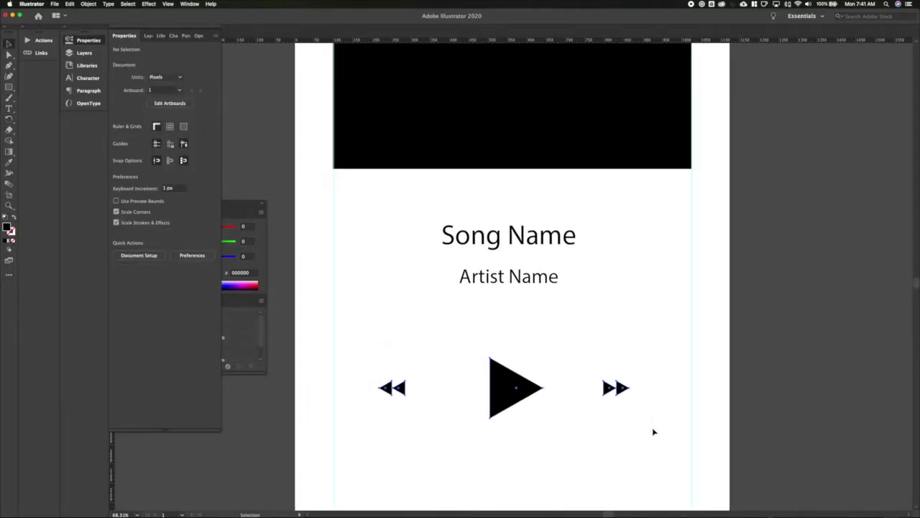
pyautogui.click(190, 275)
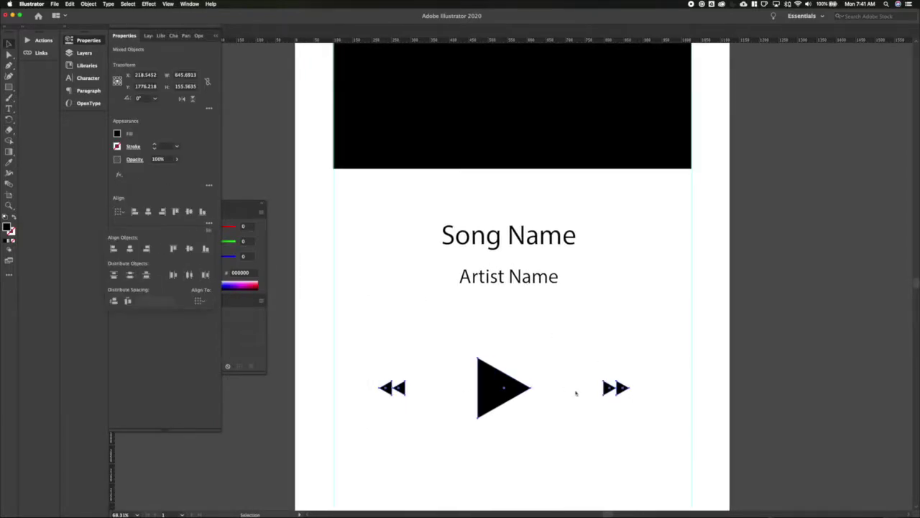
# - Nudge the rewind, play and fast-forward icons about 15 px right
pyautogui.click(543, 394)
pyautogui.press('Right')
pyautogui.press('Right')
pyautogui.press('Right')
pyautogui.press('Right')
pyautogui.press('Right')
pyautogui.press('Right')
pyautogui.press('Right')
pyautogui.press('Right')
pyautogui.press('Right')
pyautogui.press('Right')
pyautogui.press('Right')
pyautogui.press('Right')
pyautogui.press('Right')
pyautogui.press('Right')
pyautogui.press('Right')
pyautogui.click(552, 419)
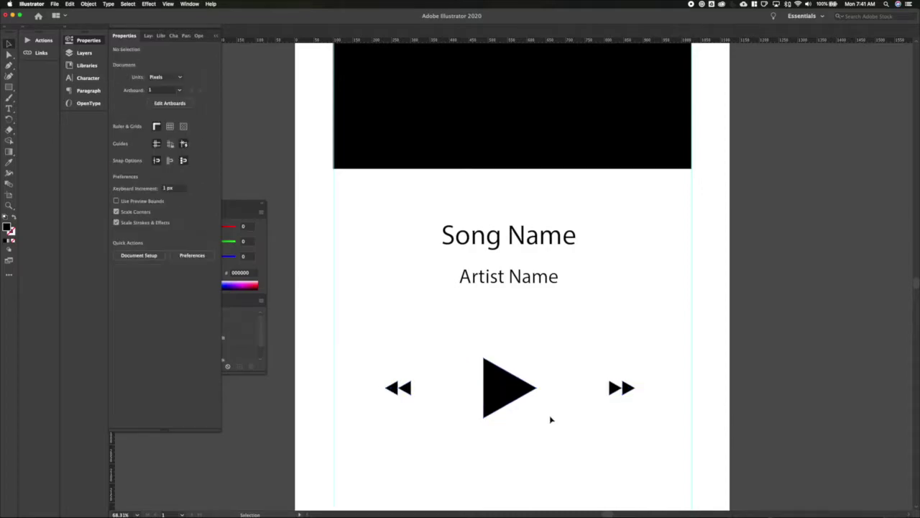
# - Move the rewind icon about 14 px left and nudge the whole row of playback icons slightly right
pyautogui.click(407, 393)
pyautogui.hotkey('shift', 'Left')
pyautogui.press('Left')
pyautogui.press('Left')
pyautogui.click(401, 325)
pyautogui.scroll(-2, 407, 317)
pyautogui.hscroll(-1, 404, 307)
pyautogui.moveTo(403, 306); pyautogui.dragTo(676, 423)
pyautogui.press('Right')
pyautogui.press('Right')
pyautogui.press('Right')
pyautogui.press('Right')
pyautogui.click(623, 440)
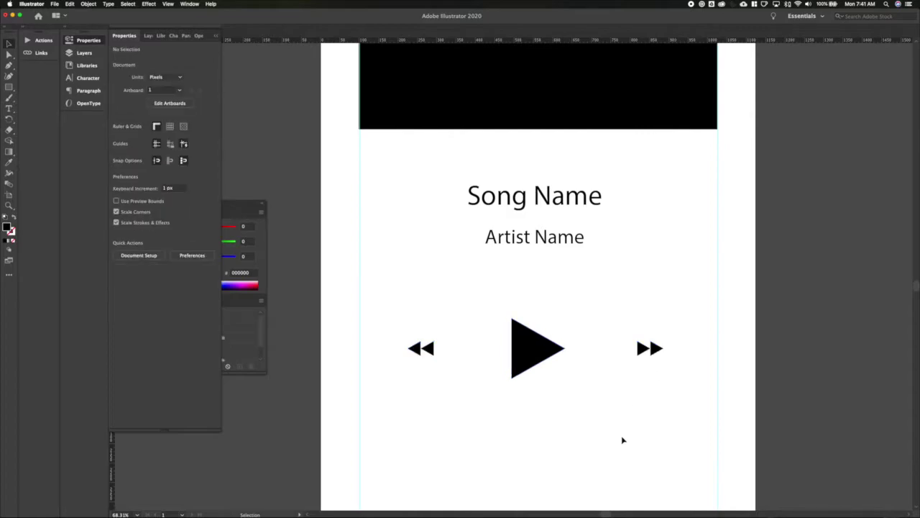
# - Move the row of three playback icons 80 px down
pyautogui.scroll(-1, 622, 440)
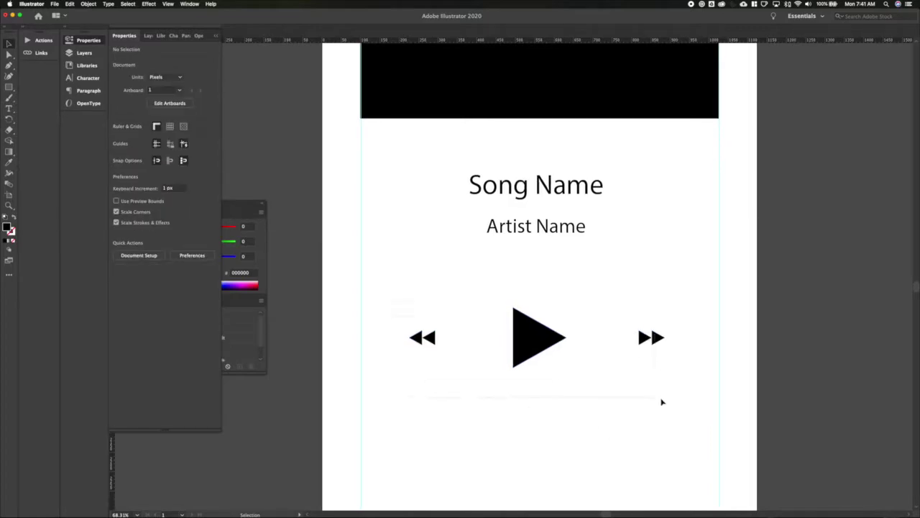
pyautogui.moveTo(392, 299); pyautogui.dragTo(658, 399)
pyautogui.hotkey('shift', 'Down')
pyautogui.hotkey('shift', 'Down')
pyautogui.hotkey('shift', 'Down')
pyautogui.hotkey('shift', 'Down')
pyautogui.hotkey('shift', 'Down')
pyautogui.hotkey('shift', 'Down')
pyautogui.hotkey('shift', 'Down')
pyautogui.hotkey('shift', 'Down')
pyautogui.click(588, 394)
# - Draw a thin black progress bar about 927 by 18 px between the guides, beneath the artist name
pyautogui.press('m')
pyautogui.scroll(-4, 394, 287)
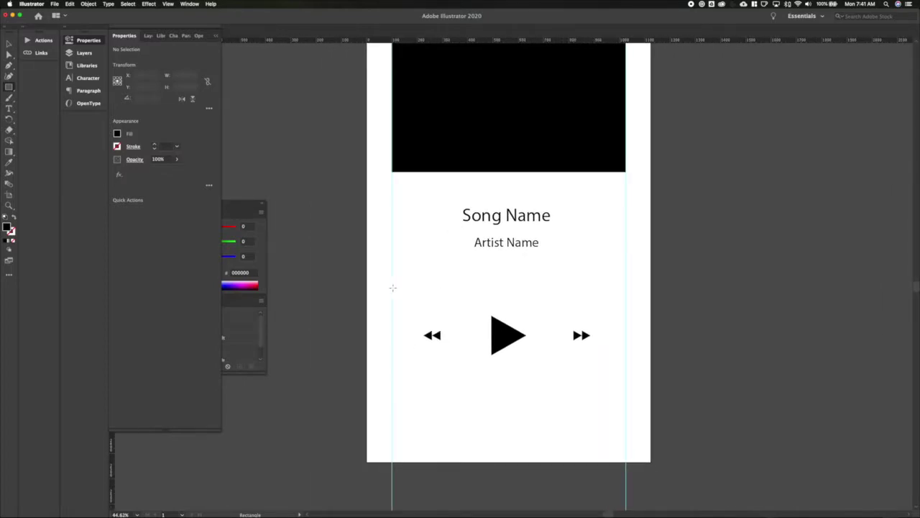
pyautogui.moveTo(392, 283); pyautogui.dragTo(625, 279)
pyautogui.press('v')
pyautogui.click(551, 300)
pyautogui.scroll(-3, 552, 300)
pyautogui.scroll(2, 551, 300)
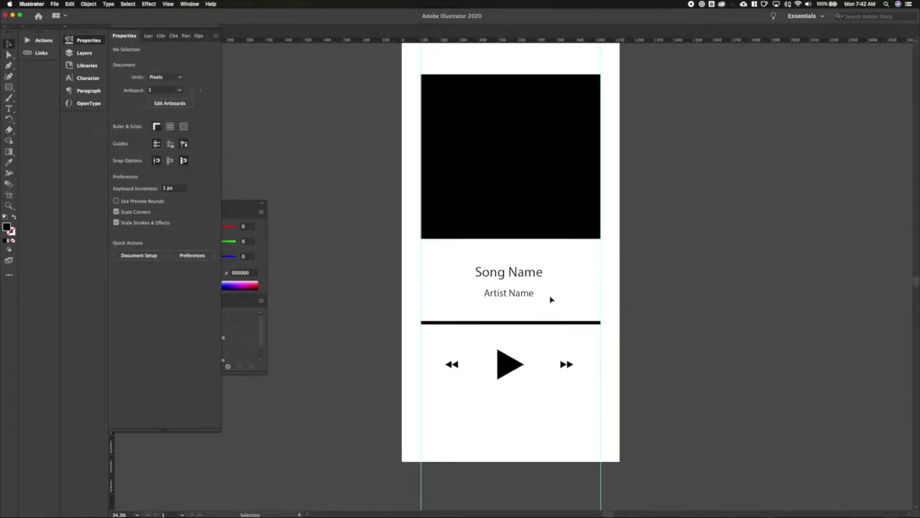
# - Move the three playback icons 210 px further down, away from the progress bar
pyautogui.moveTo(433, 347); pyautogui.dragTo(578, 403)
pyautogui.hotkey('shift', 'Down')
pyautogui.hotkey('shift', 'Down')
pyautogui.hotkey('shift', 'Down')
pyautogui.hotkey('shift', 'Down')
pyautogui.hotkey('shift', 'Down')
pyautogui.hotkey('shift', 'Down')
pyautogui.hotkey('shift', 'Down')
pyautogui.hotkey('shift', 'Down')
pyautogui.hotkey('shift', 'Down')
pyautogui.hotkey('shift', 'Down')
pyautogui.hotkey('shift', 'Down')
pyautogui.hotkey('shift', 'Down')
pyautogui.hotkey('shift', 'Down')
pyautogui.hotkey('shift', 'Down')
pyautogui.hotkey('shift', 'Down')
pyautogui.hotkey('shift', 'Down')
pyautogui.hotkey('shift', 'Down')
pyautogui.hotkey('shift', 'Down')
pyautogui.hotkey('shift', 'Down')
pyautogui.hotkey('shift', 'Down')
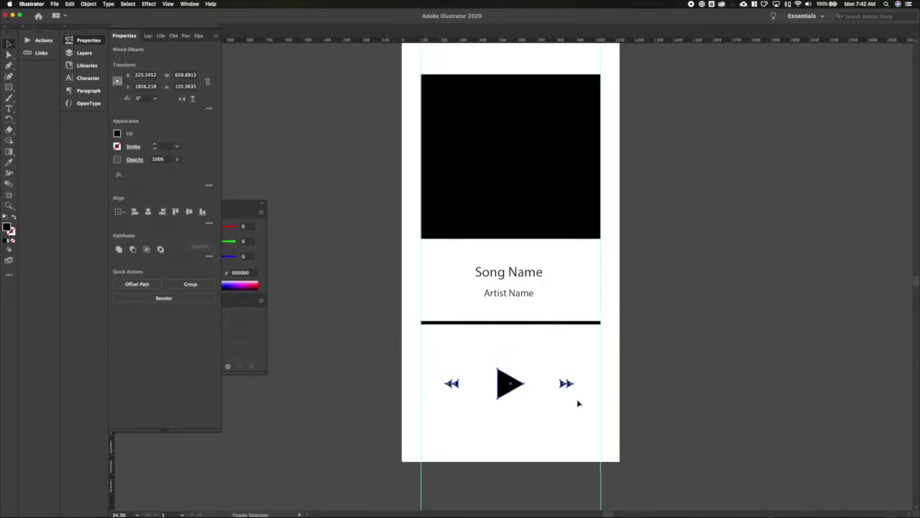
pyautogui.hotkey('shift', 'Up')
pyautogui.hotkey('shift', 'Up')
pyautogui.hotkey('shift', 'Up')
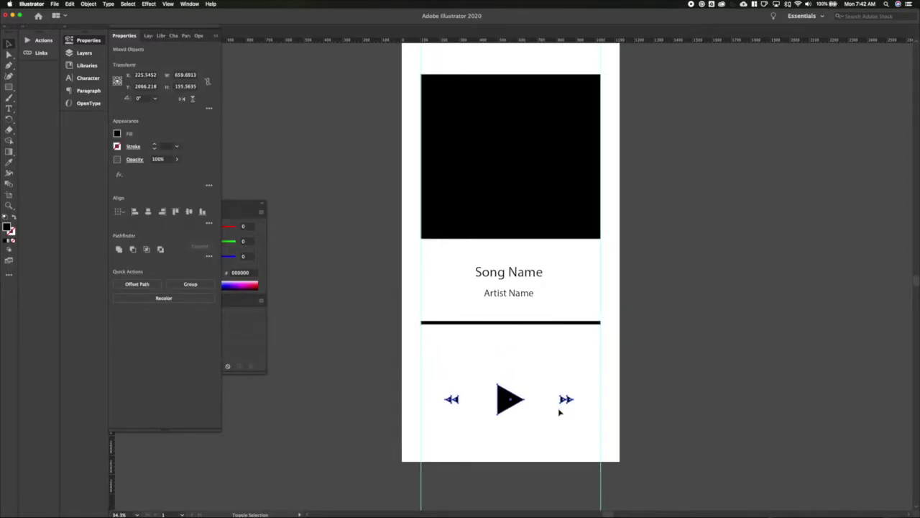
pyautogui.click(539, 373)
# - Move the progress bar 60 px down
pyautogui.scroll(-3, 539, 372)
pyautogui.moveTo(480, 344); pyautogui.dragTo(485, 352)
pyautogui.hotkey('shift', 'Down')
pyautogui.hotkey('shift', 'Down')
pyautogui.hotkey('shift', 'Down')
pyautogui.hotkey('shift', 'Down')
pyautogui.hotkey('shift', 'Down')
pyautogui.hotkey('shift', 'Down')
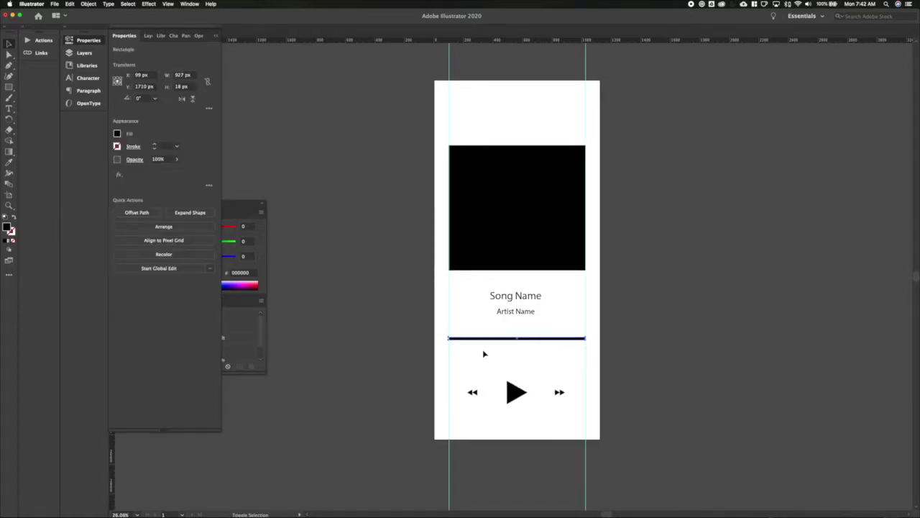
# - Move the song name and artist name texts 30 px down together
pyautogui.moveTo(493, 302); pyautogui.dragTo(541, 328)
pyautogui.hotkey('shift', 'Down')
pyautogui.hotkey('shift', 'Down')
pyautogui.hotkey('shift', 'Down')
pyautogui.click(541, 328)
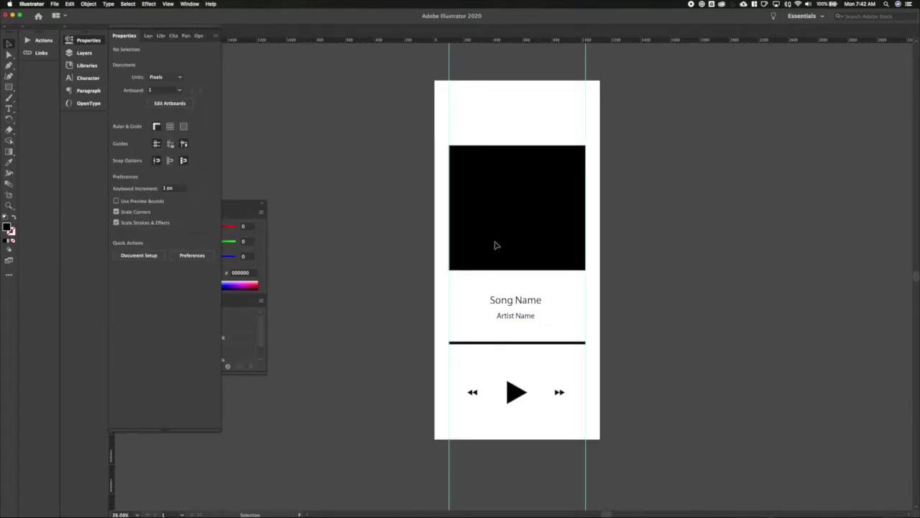
# - Move the black album art rectangle 50 px down
pyautogui.click(496, 247)
pyautogui.hotkey('shift', 'Down')
pyautogui.hotkey('shift', 'Down')
pyautogui.hotkey('shift', 'Down')
pyautogui.hotkey('shift', 'Down')
pyautogui.hotkey('shift', 'Down')
pyautogui.click(506, 289)
# - Copy the artist name text straight up above the album art and change its wording to "Playlist Title"
pyautogui.moveTo(520, 321); pyautogui.dragTo(516, 102)
pyautogui.tripleClick(516, 105)
pyautogui.write('Playlist Title')
pyautogui.press('Escape')
pyautogui.click(378, 129)
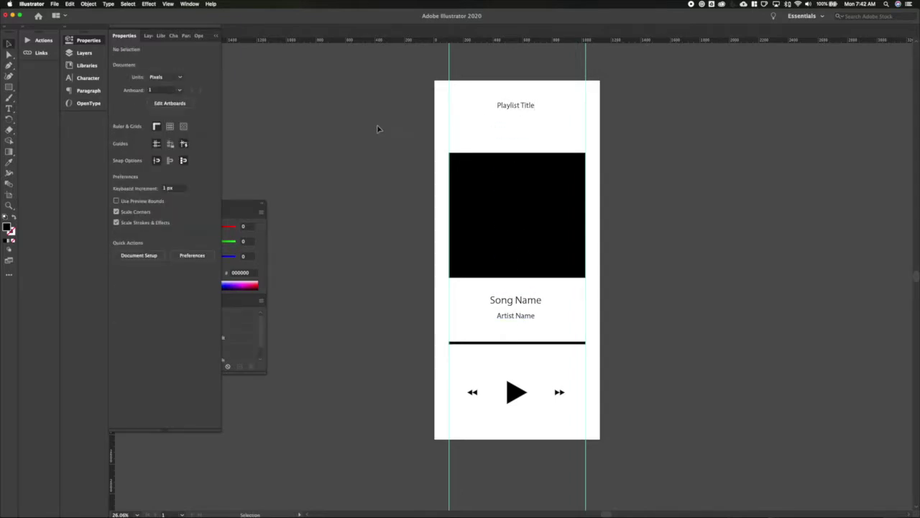
# - Draw a horizontal line about 141 px long from the left guide, level with the playlist title
pyautogui.press('\\')
pyautogui.moveTo(468, 105); pyautogui.dragTo(471, 105)
pyautogui.press('v')
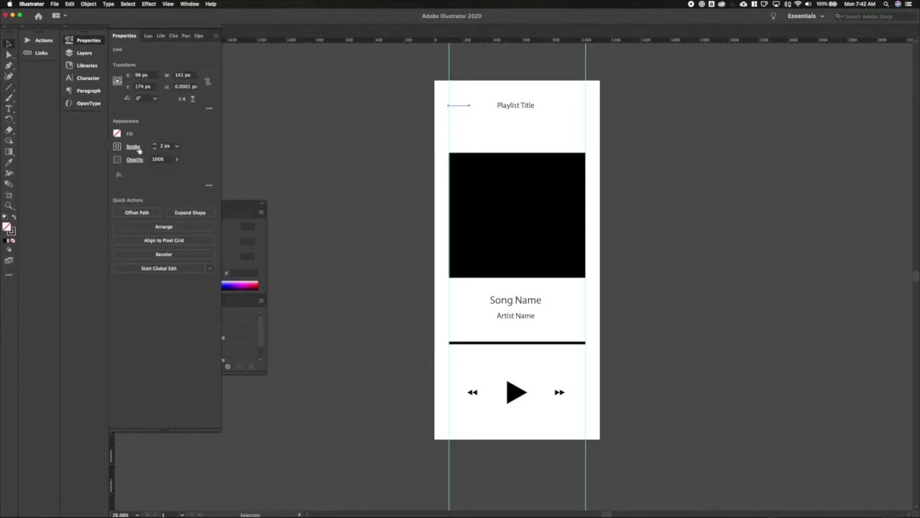
# - Add an open arrowhead to the start of the line to make a left-pointing back arrow
pyautogui.click(138, 148)
pyautogui.click(92, 243)
pyautogui.click(45, 359)
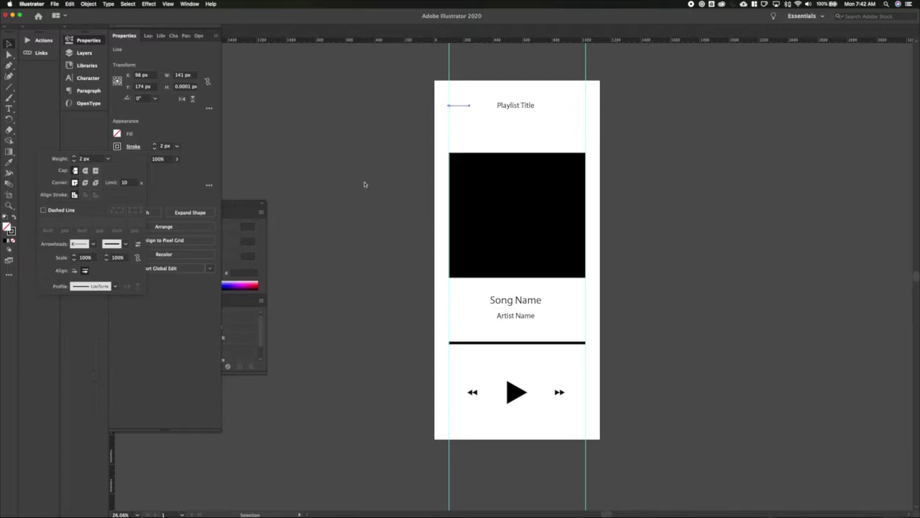
pyautogui.click(86, 257)
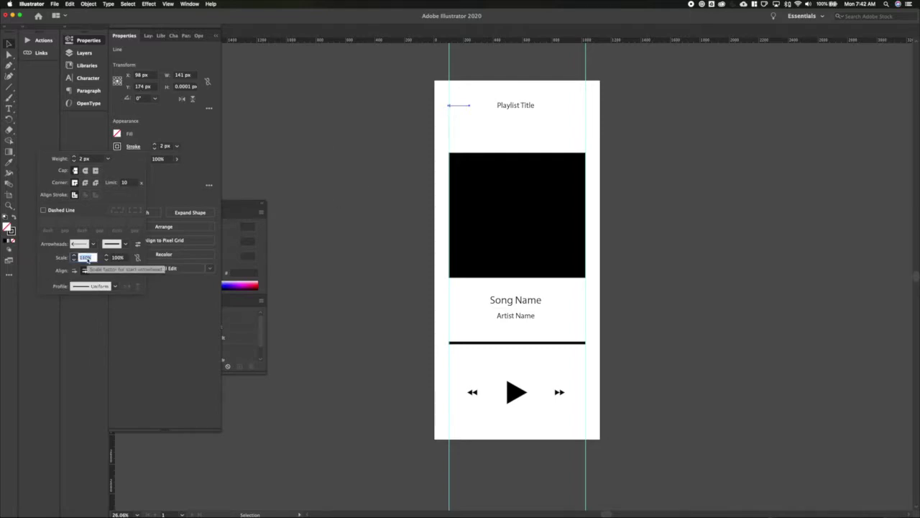
pyautogui.click(297, 176)
pyautogui.click(348, 168)
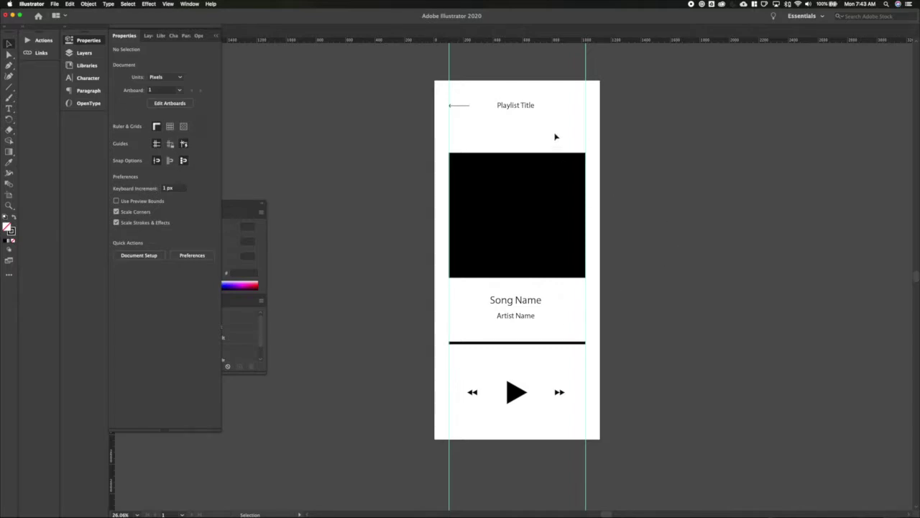
# - Draw a small plus icon from two crossing lines beside the right guide, level with the title, and group them
pyautogui.press('\\')
pyautogui.scroll(5, 565, 130)
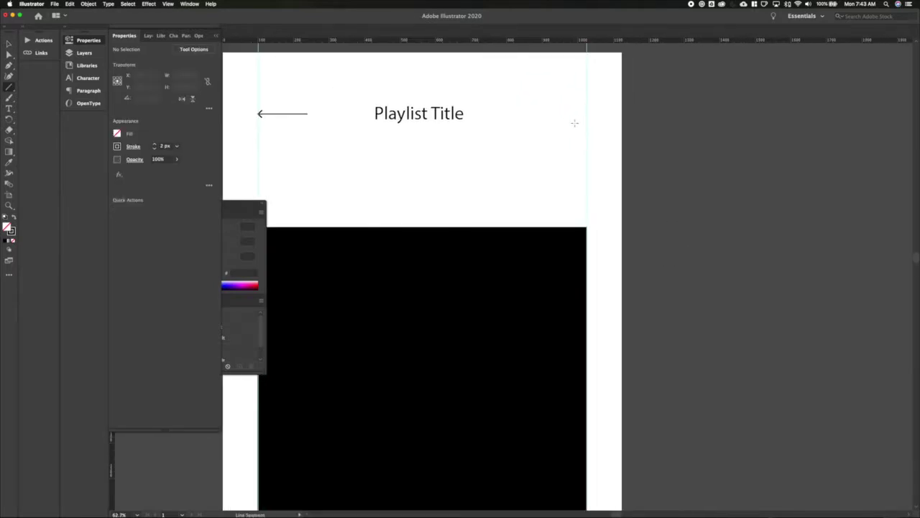
pyautogui.moveTo(567, 126); pyautogui.dragTo(581, 114)
pyautogui.press('v')
pyautogui.keyDown('shift'); pyautogui.click(566, 128); pyautogui.keyUp('shift')
pyautogui.press('super+g')
# - Align the back arrow, playlist title and plus icon on their vertical centres
pyautogui.moveTo(336, 126); pyautogui.dragTo(290, 134)
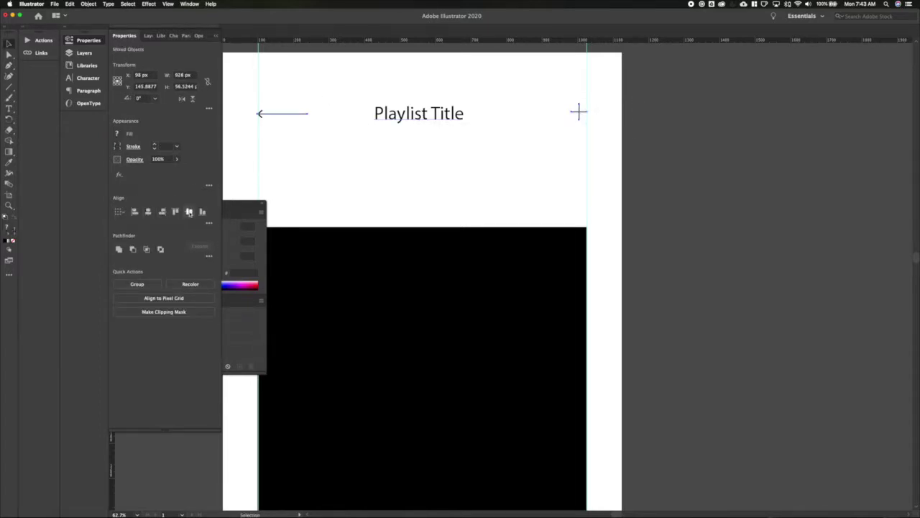
pyautogui.click(409, 180)
pyautogui.scroll(-4, 408, 179)
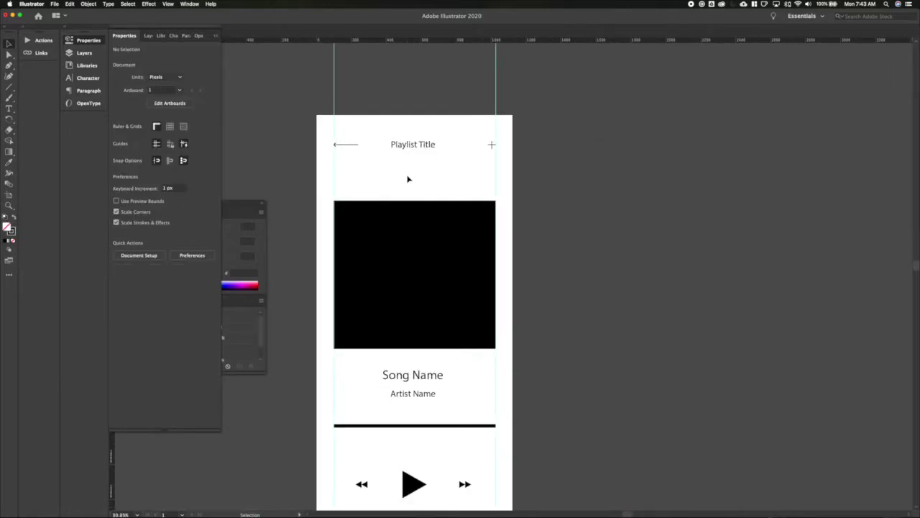
pyautogui.scroll(-2, 408, 180)
pyautogui.hscroll(-3, 408, 179)
pyautogui.click(468, 203)
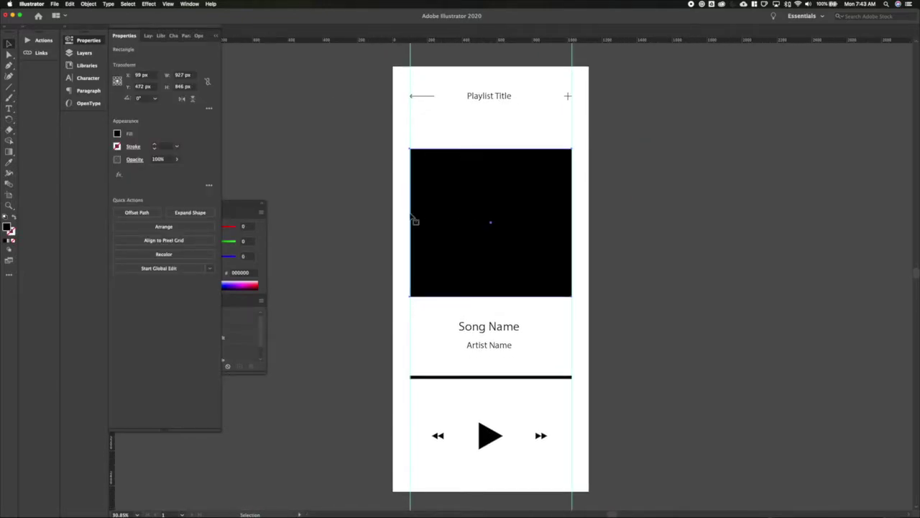
pyautogui.click(386, 217)
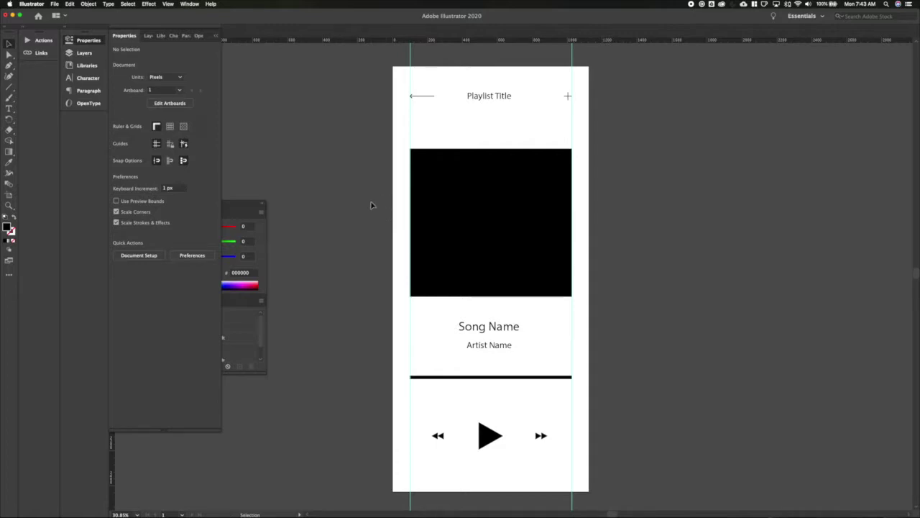
# - Replace the "Song Name" text with "Dua Lipa"
pyautogui.doubleClick(501, 327)
pyautogui.press('super+a')
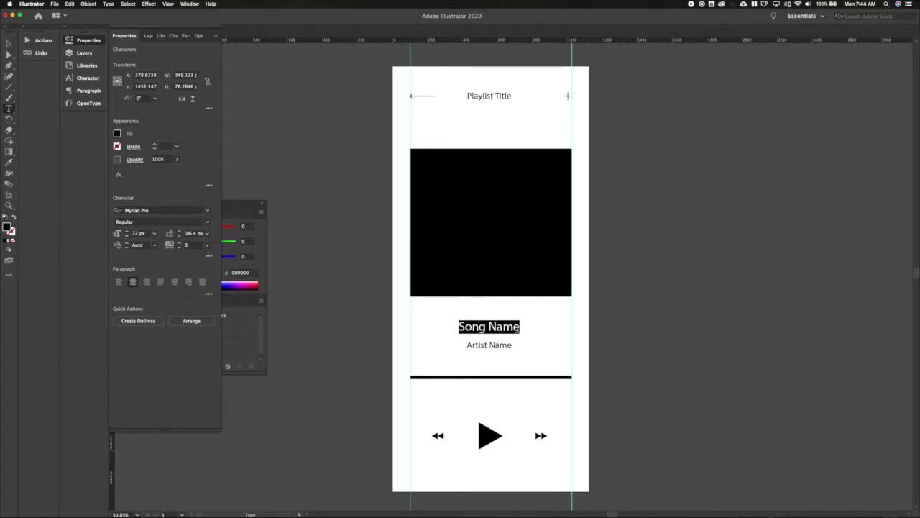
pyautogui.write('Dua Lipa')
pyautogui.click(9, 44)
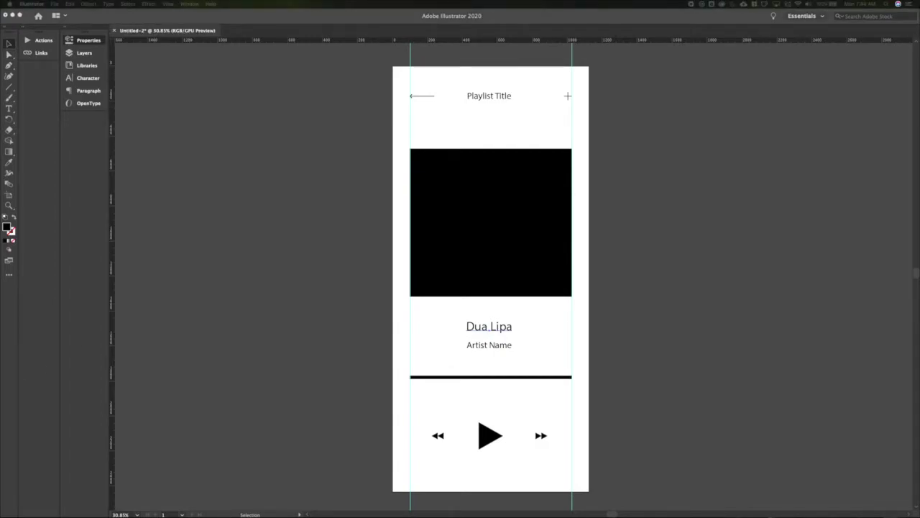
# - Replace the "Artist Name" text with "IDGAF"
pyautogui.click(471, 348)
pyautogui.tripleClick(496, 347)
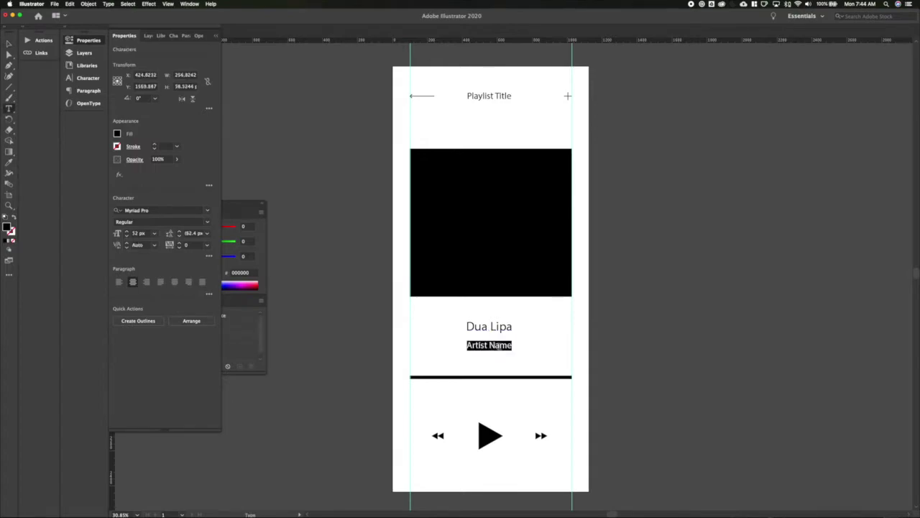
pyautogui.write('IDGAF')
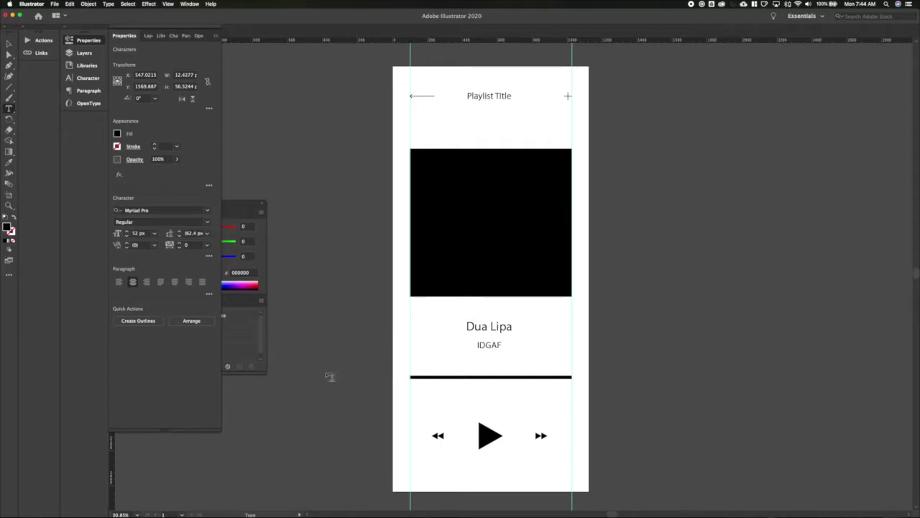
pyautogui.press('Escape')
pyautogui.click(442, 390)
# - Select the Playlist Title, Dua Lipa and IDGAF texts together and open their font list
pyautogui.scroll(3, 442, 388)
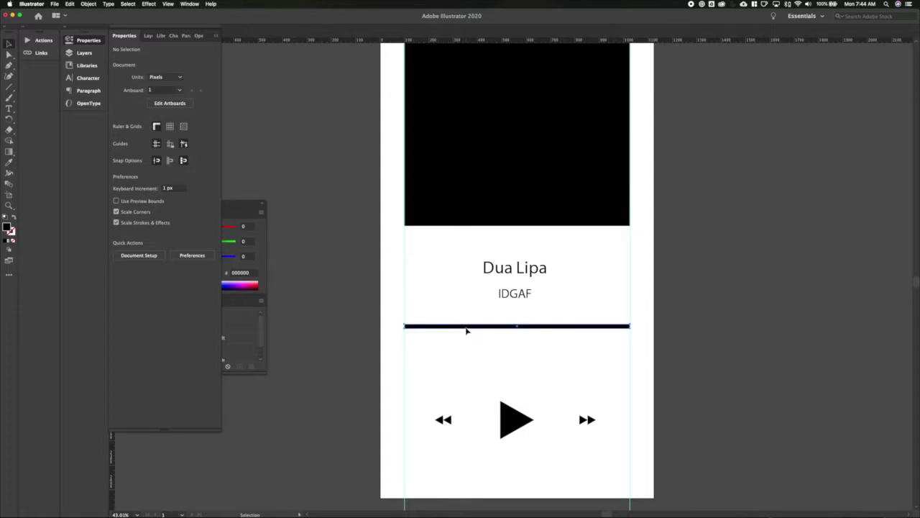
pyautogui.click(460, 248)
pyautogui.scroll(-5, 460, 249)
pyautogui.keyDown('shift'); pyautogui.click(489, 285); pyautogui.keyUp('shift')
pyautogui.click(207, 210)
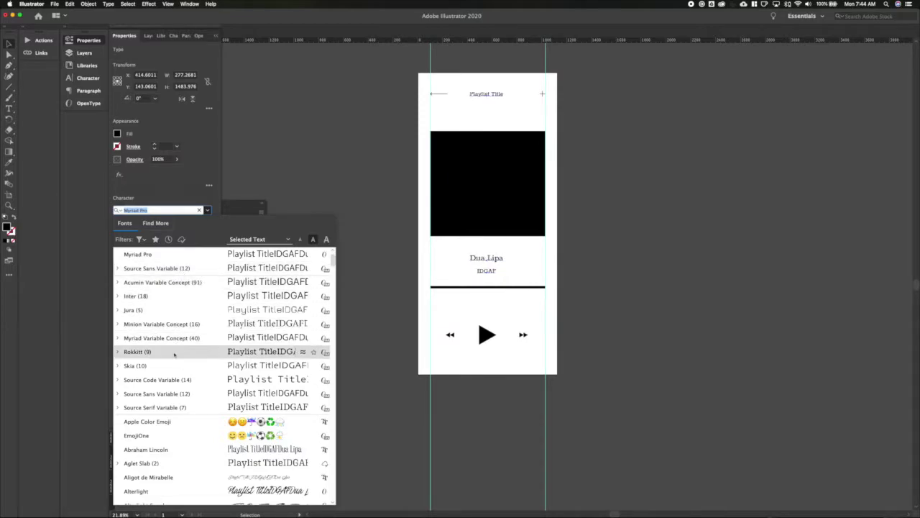
# - Preview different typefaces on the selected texts, including searches for "source" and "open" fonts
pyautogui.scroll(-5, 152, 468)
pyautogui.scroll(-5, 153, 469)
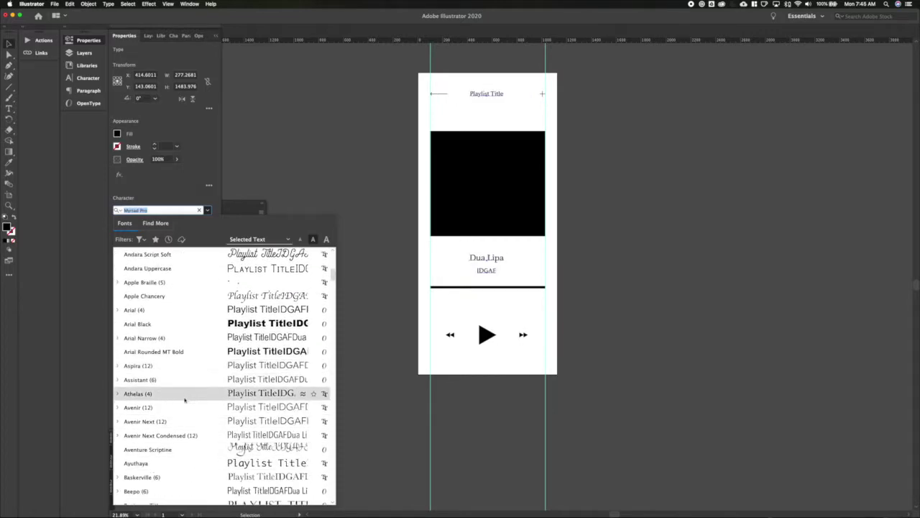
pyautogui.scroll(-3, 171, 478)
pyautogui.scroll(-4, 171, 478)
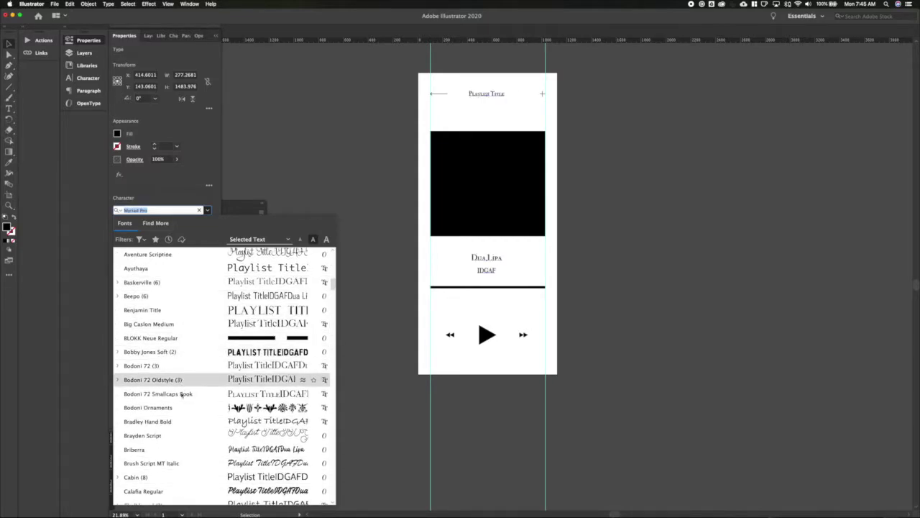
pyautogui.scroll(-5, 177, 446)
pyautogui.scroll(-4, 178, 448)
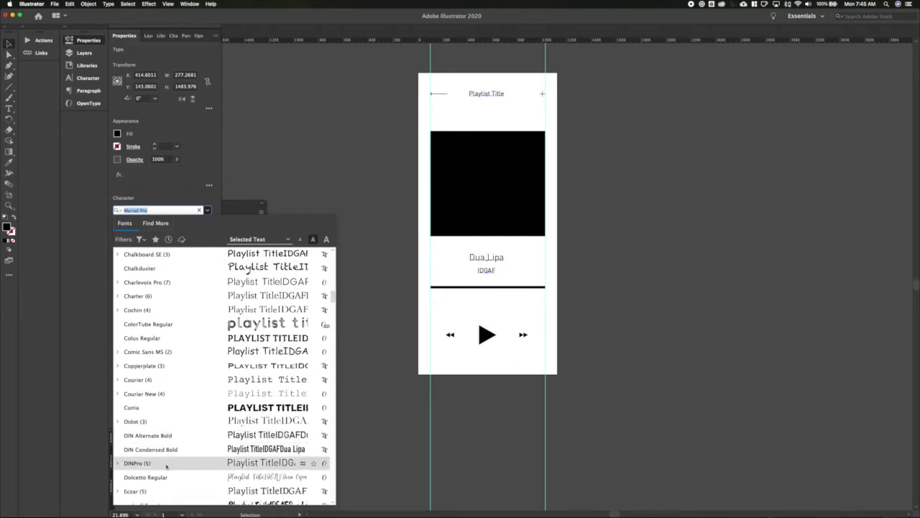
pyautogui.scroll(-1, 166, 466)
pyautogui.write('source')
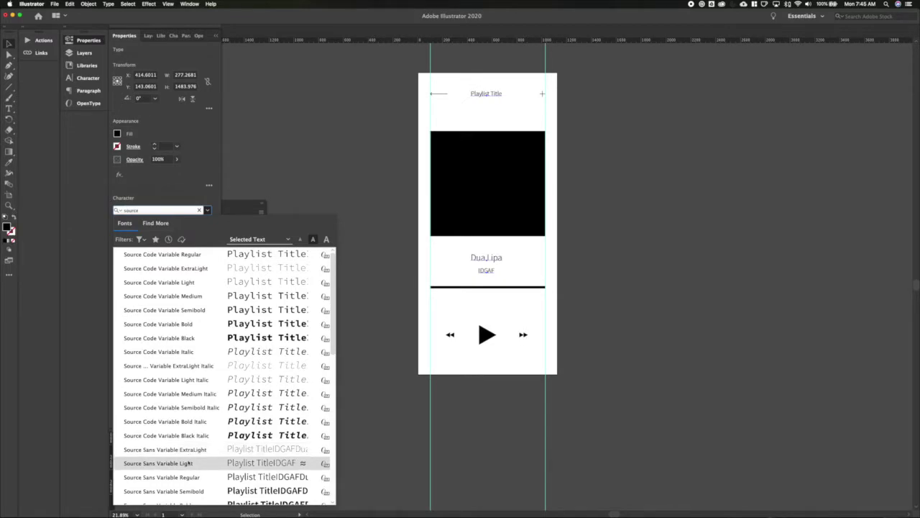
pyautogui.scroll(-3, 189, 463)
pyautogui.press('super+a')
pyautogui.write('open')
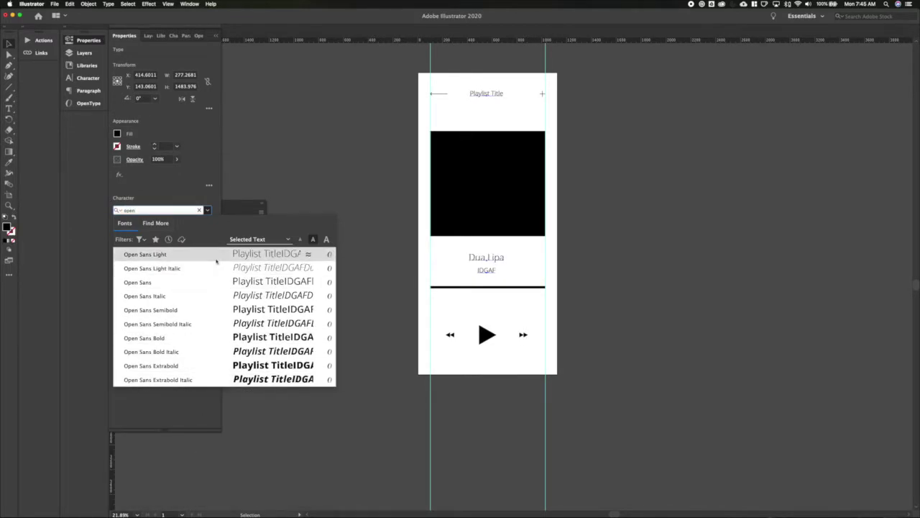
# - Search the fonts for "roboto" and set the three selected texts to Roboto Light
pyautogui.press('super+a')
pyautogui.write('roboto')
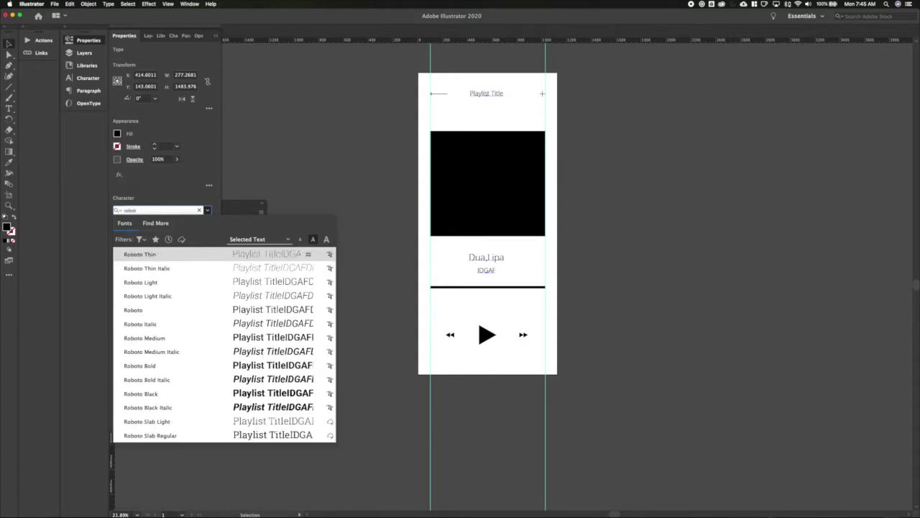
pyautogui.click(198, 283)
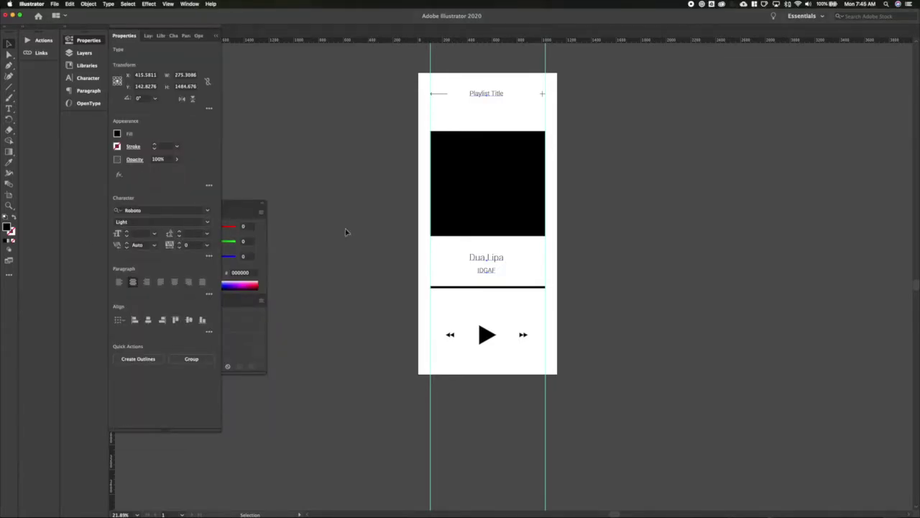
# - Set the three selected texts to Open Sans Light
pyautogui.click(173, 213)
pyautogui.write('open')
pyautogui.click(172, 256)
# - Increase the font size of the "Dua Lipa" text to 82 px
pyautogui.scroll(3, 446, 264)
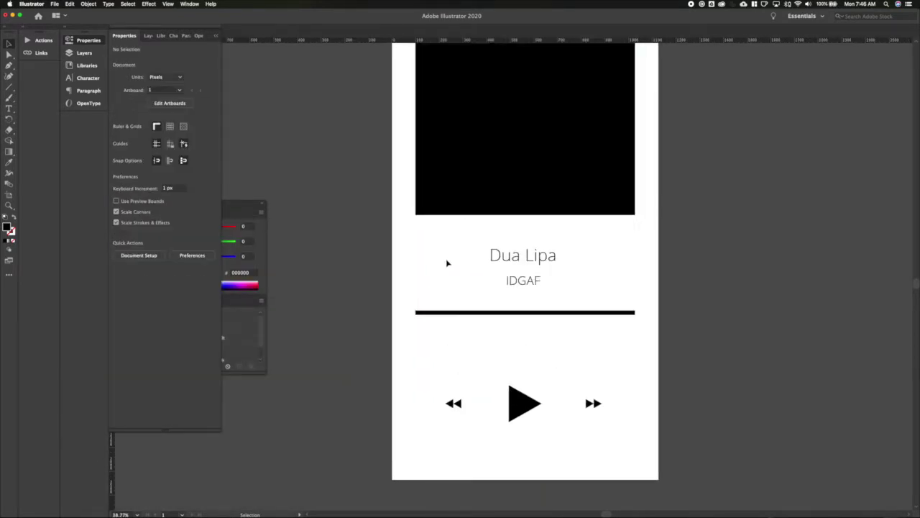
pyautogui.click(506, 257)
pyautogui.click(208, 223)
pyautogui.click(208, 224)
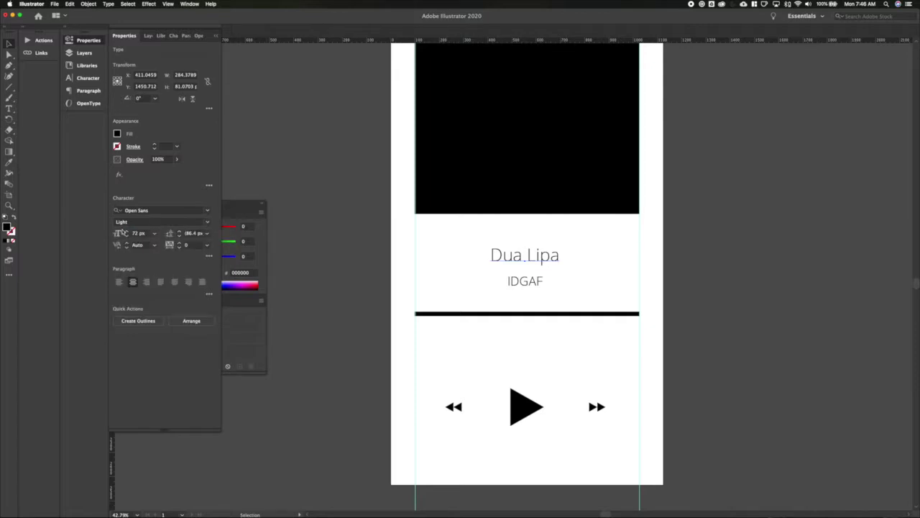
pyautogui.click(127, 231)
pyautogui.click(127, 231)
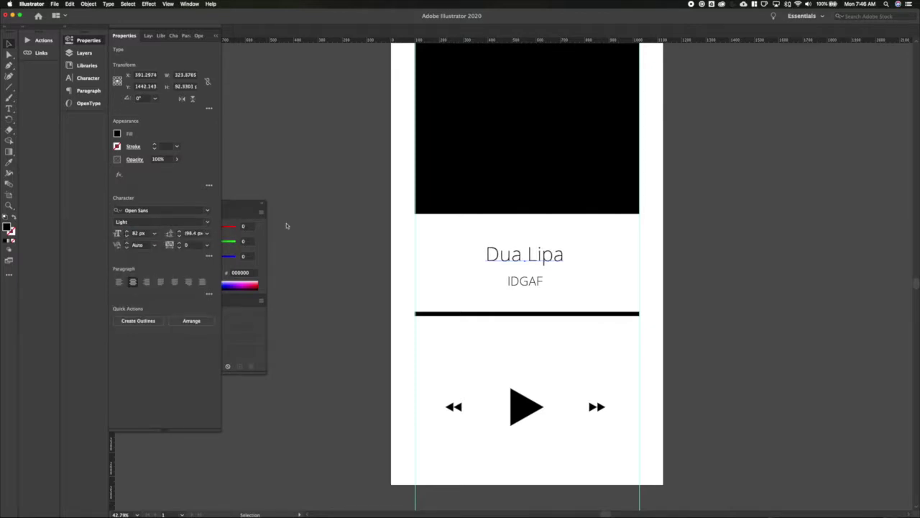
# - Swap the two text lines under the artwork: large line reads "IDGAF" and small line reads "Dua Lipa"
pyautogui.tripleClick(531, 259)
pyautogui.write('IDGAF')
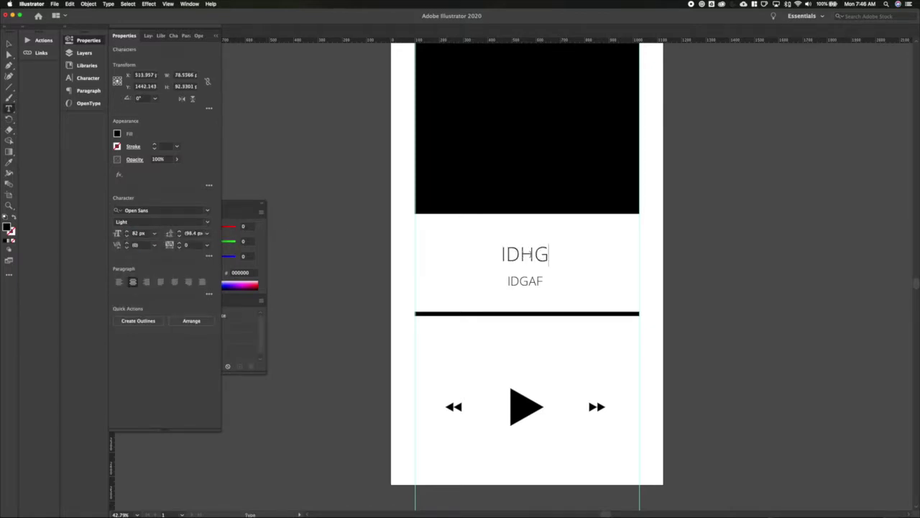
pyautogui.doubleClick(522, 280)
pyautogui.write('Dua Lipa')
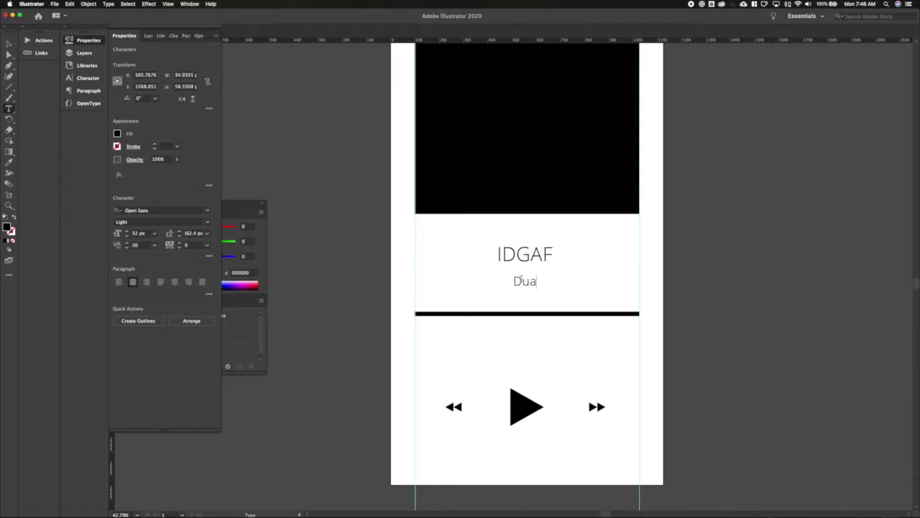
# - Fill the "Dua Lipa" text with the mid grey #999999
pyautogui.click(9, 43)
pyautogui.click(117, 134)
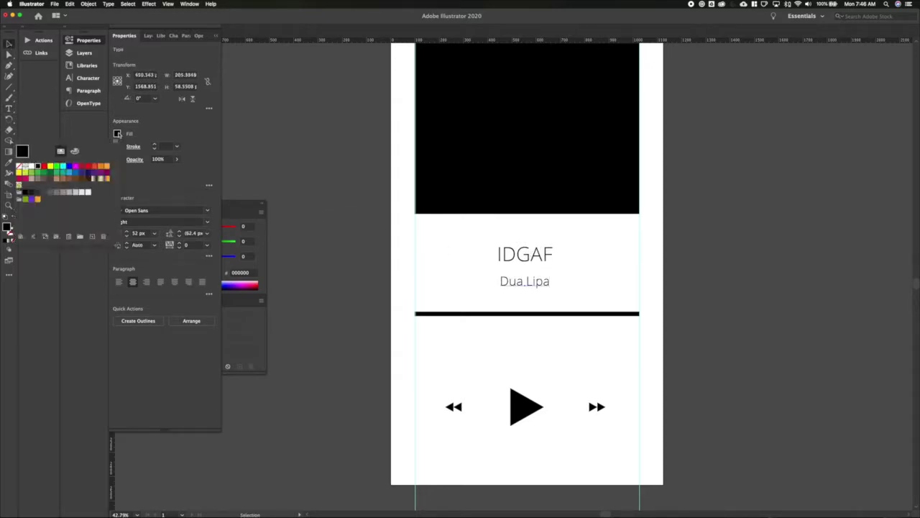
pyautogui.click(69, 193)
pyautogui.click(62, 192)
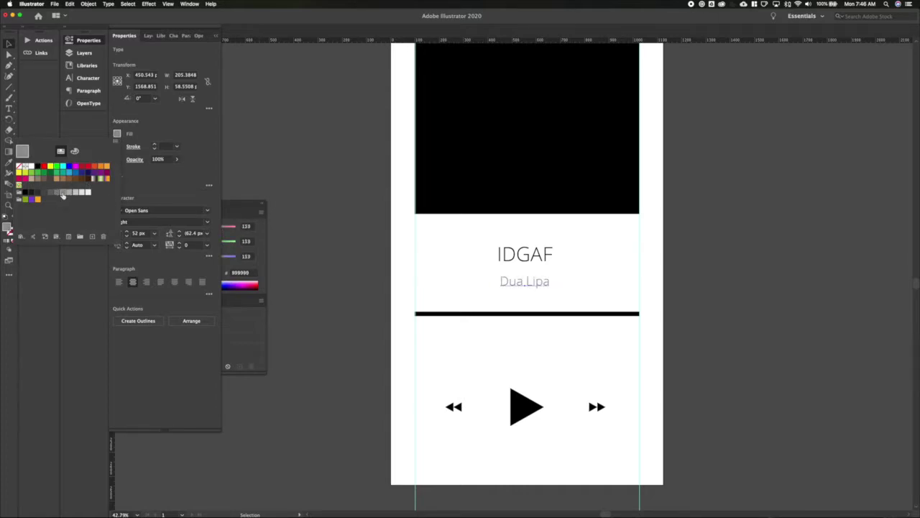
# - Reduce the "Dua Lipa" text to 48 px and move it up closer to the song title
pyautogui.scroll(-5, 363, 265)
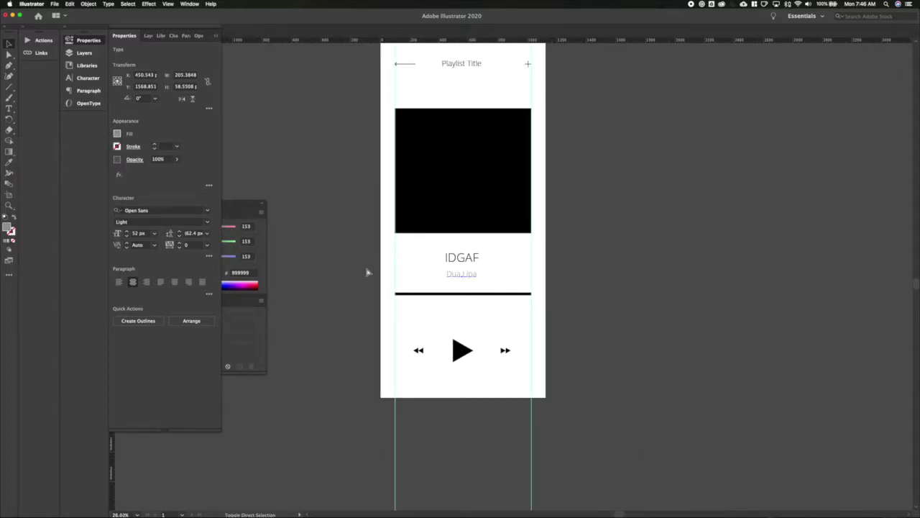
pyautogui.hotkey('shift', 'Up')
pyautogui.hotkey('shift', 'Up')
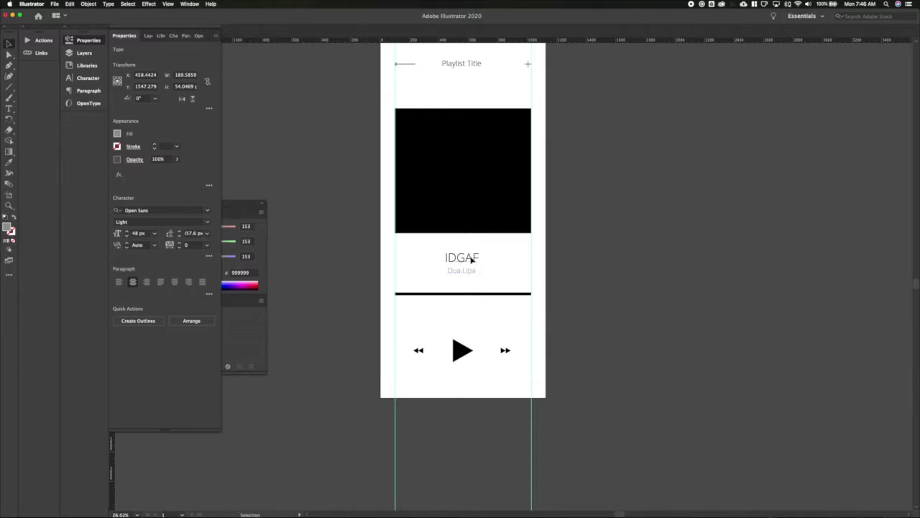
# - Try the Semibold style of Open Sans on the "IDGAF" song title
pyautogui.click(472, 260)
pyautogui.click(208, 222)
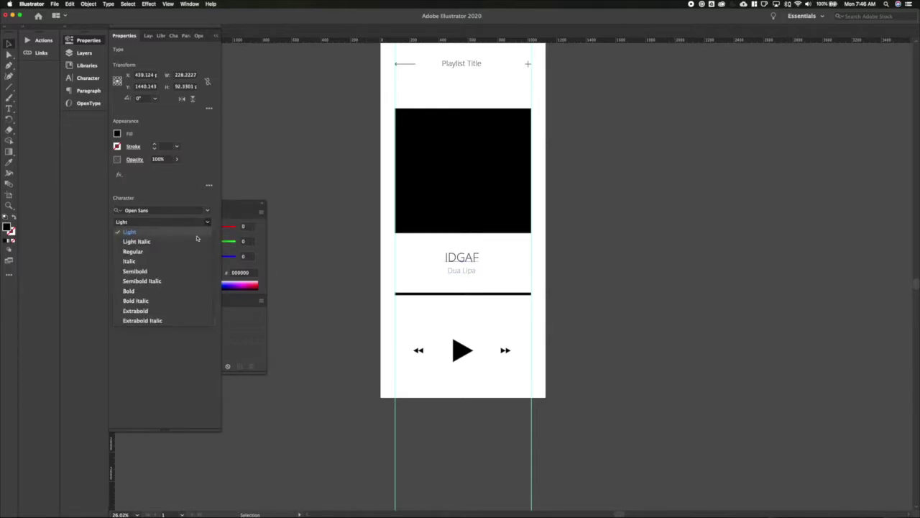
pyautogui.click(173, 277)
pyautogui.click(501, 267)
pyautogui.scroll(2, 567, 259)
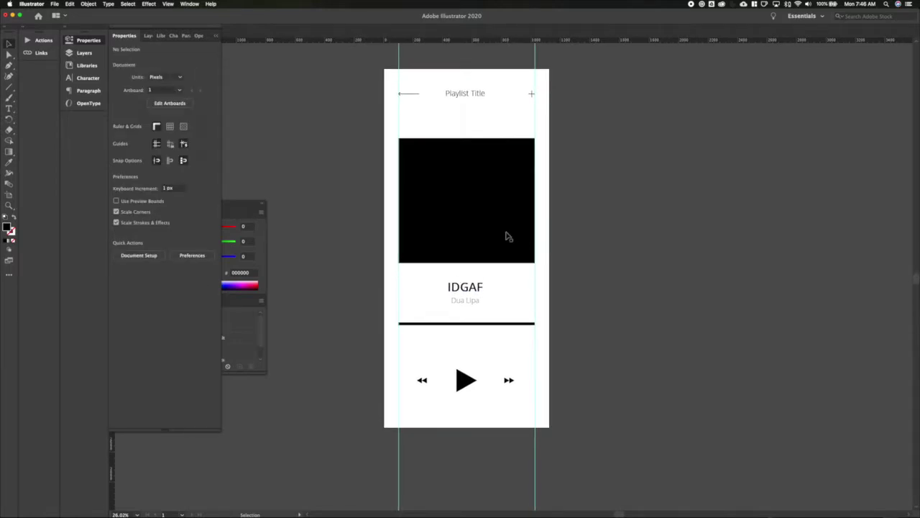
# - Set the "IDGAF" song title to Open Sans Regular
pyautogui.click(469, 290)
pyautogui.click(205, 221)
pyautogui.click(187, 251)
pyautogui.click(349, 295)
# - Replace the thick black progress bar with a horizontal line segment spanning the two vertical guides, about 926 px long
pyautogui.click(428, 328)
pyautogui.scroll(4, 428, 328)
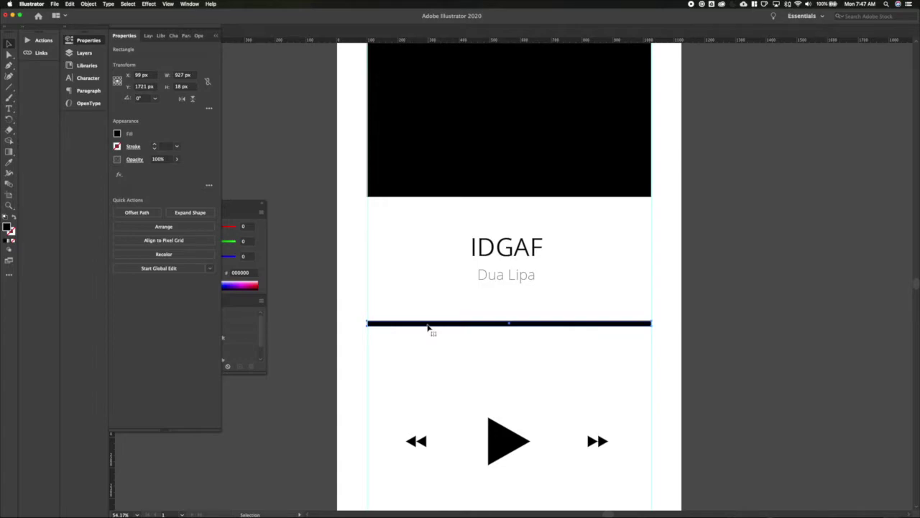
pyautogui.press('BackSpace')
pyautogui.press('\\')
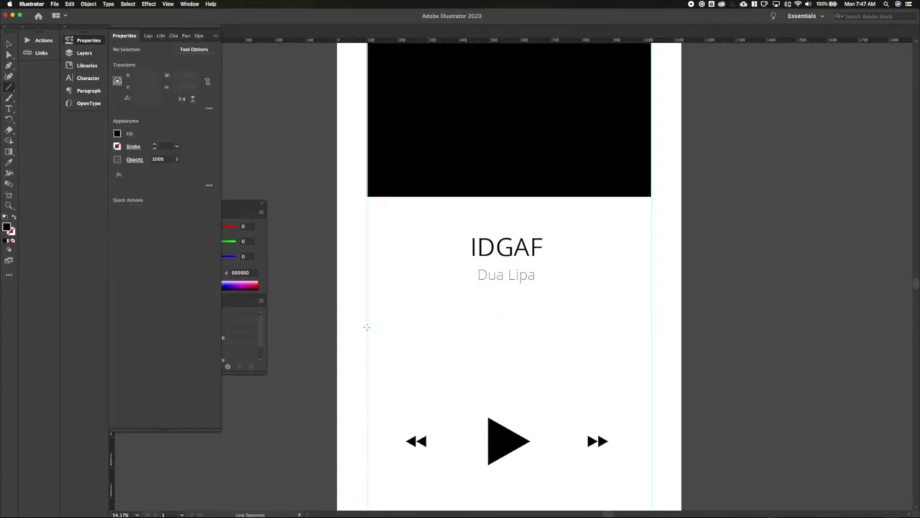
pyautogui.moveTo(367, 330); pyautogui.dragTo(651, 332)
# - Try a 3 px stroke on the progress line and settle on a stroke weight of 5 px
pyautogui.click(9, 44)
pyautogui.click(168, 146)
pyautogui.write('3')
pyautogui.press('Return')
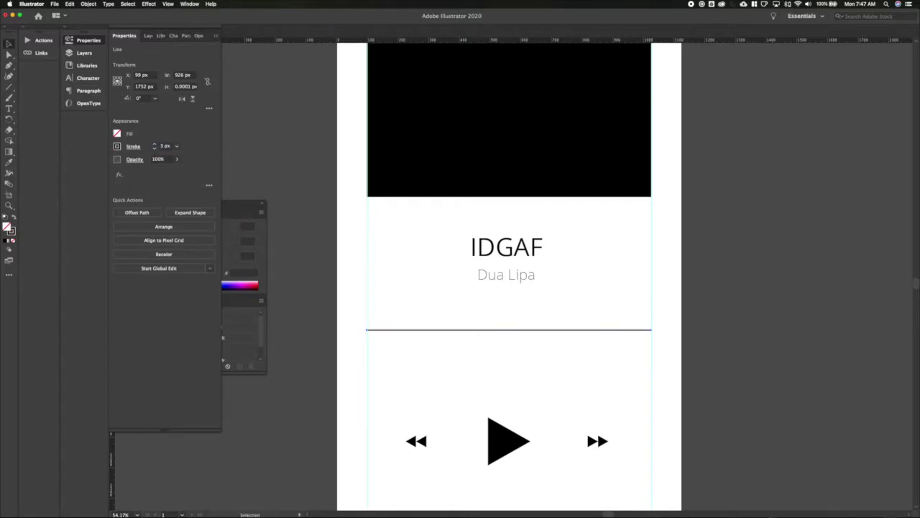
pyautogui.click(166, 147)
pyautogui.write('5')
pyautogui.press('Return')
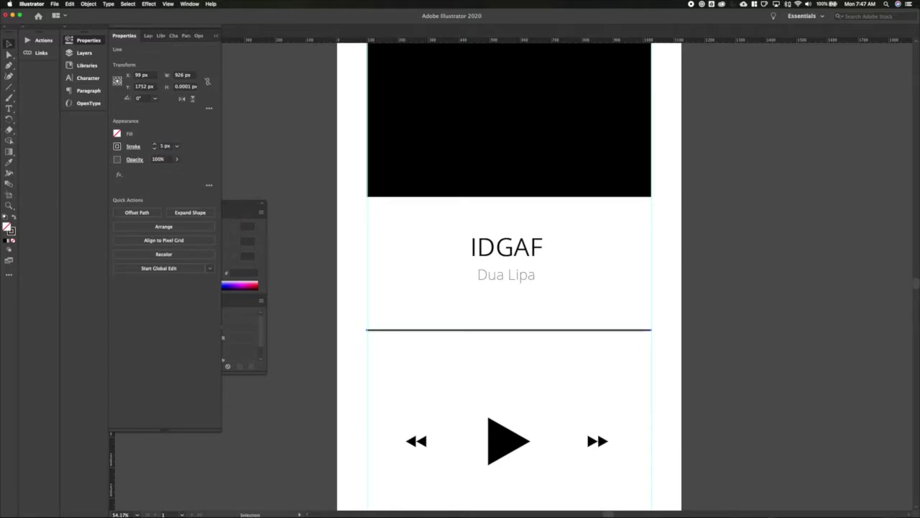
# - Recolour the progress line's stroke with the light grey #e6e6e6
pyautogui.click(117, 146)
pyautogui.click(69, 206)
pyautogui.click(76, 206)
pyautogui.click(82, 206)
pyautogui.click(415, 356)
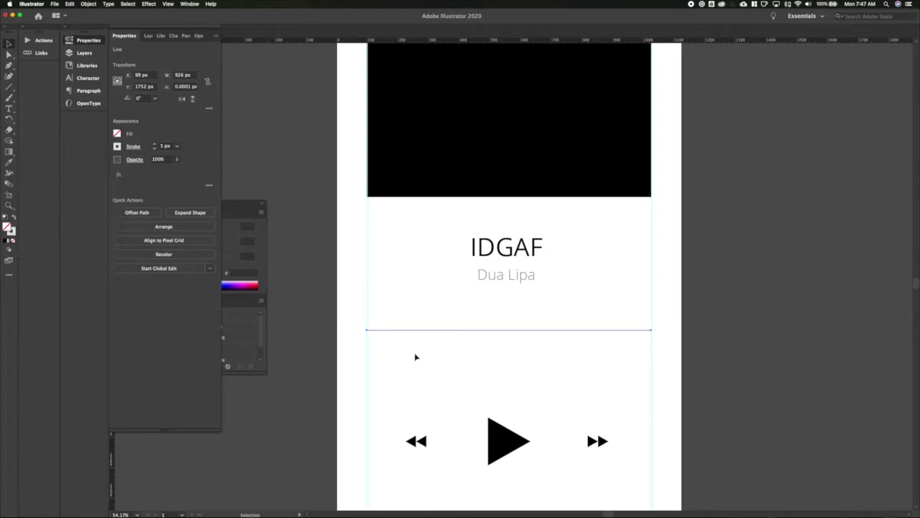
pyautogui.scroll(-5, 482, 357)
pyautogui.scroll(3, 481, 357)
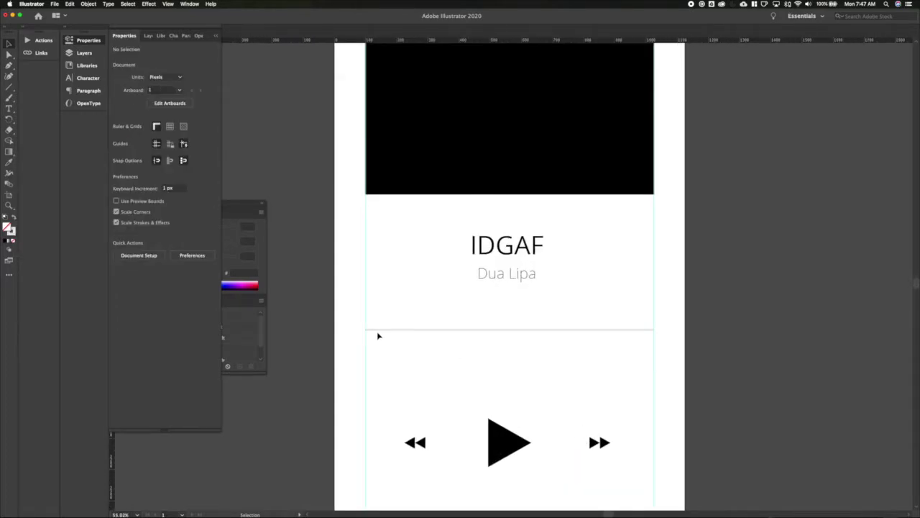
# - Draw a circular knob on the left part of the progress line and size it to 30 × 30 px
pyautogui.press('l')
pyautogui.scroll(4, 413, 323)
pyautogui.moveTo(428, 324); pyautogui.dragTo(453, 347)
pyautogui.press('v')
pyautogui.click(192, 76)
pyautogui.write('30')
pyautogui.press('Tab')
pyautogui.write('30')
pyautogui.press('Return')
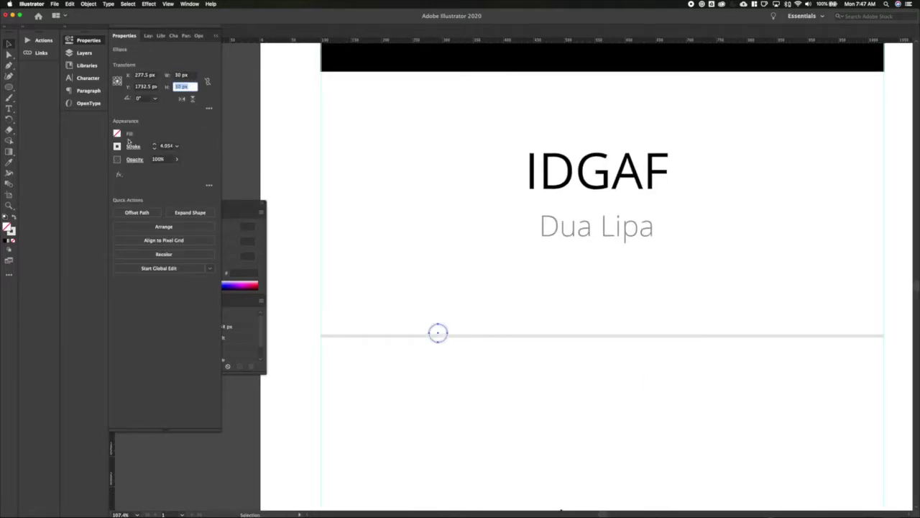
# - Fill the knob white without a stroke and give it a 30% Multiply drop shadow with zero offsets and 5 px blur
pyautogui.click(13, 218)
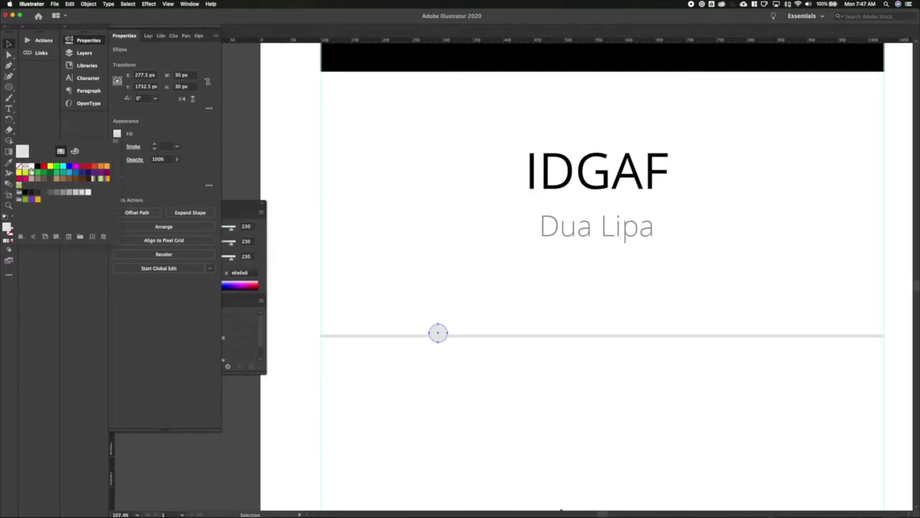
pyautogui.click(149, 3)
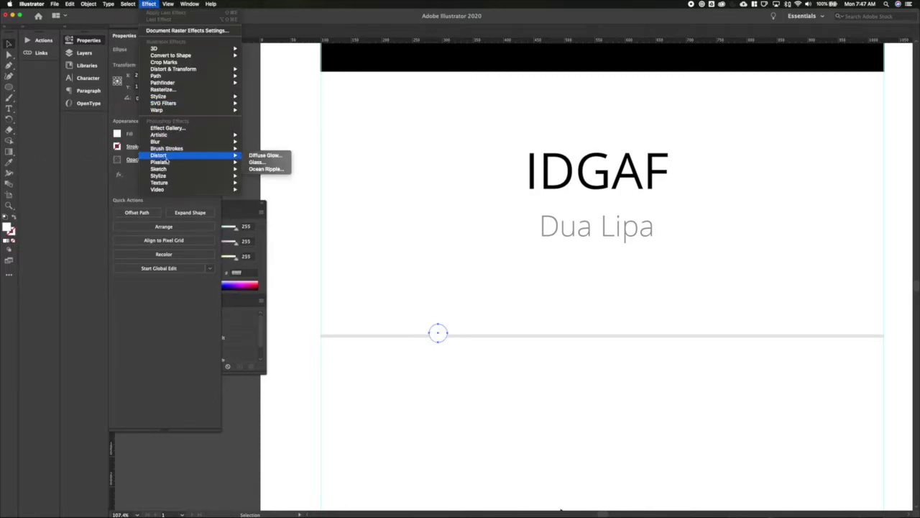
pyautogui.moveTo(185, 177)
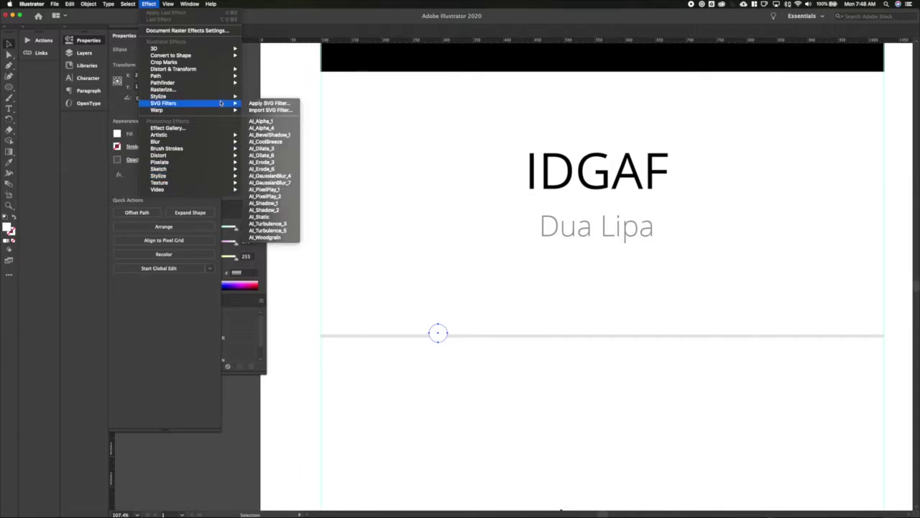
pyautogui.click(266, 97)
pyautogui.press('Tab')
pyautogui.press('Tab')
pyautogui.press('Tab')
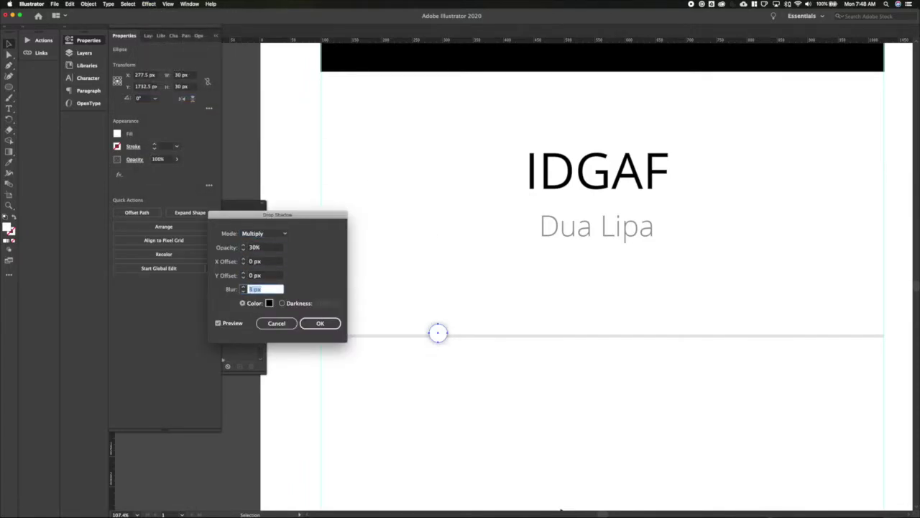
pyautogui.press('Tab')
pyautogui.doubleClick(269, 289)
pyautogui.press('Return')
pyautogui.click(443, 376)
# - Centre the small knob vertically on the grey progress line
pyautogui.scroll(-5, 443, 377)
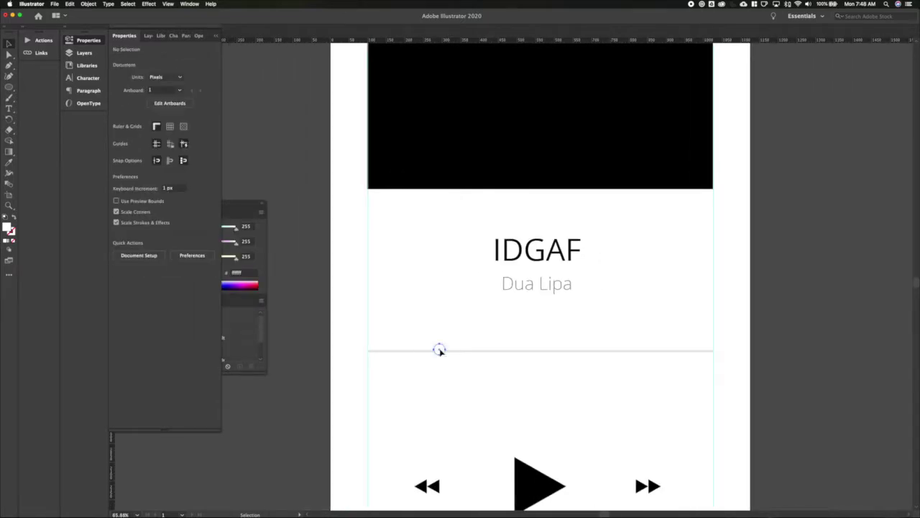
pyautogui.click(439, 351)
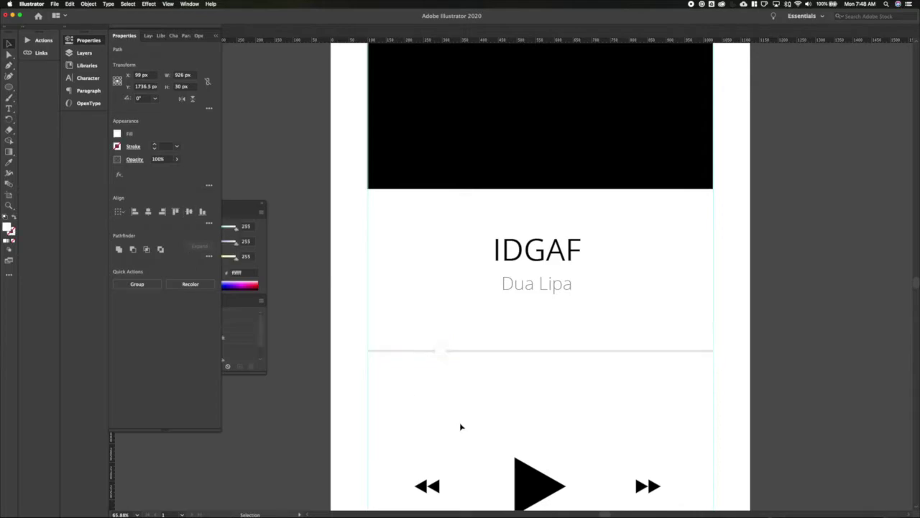
pyautogui.click(461, 426)
# - Reduce the knob's drop shadow opacity to 10%
pyautogui.click(442, 352)
pyautogui.click(139, 174)
pyautogui.click(270, 249)
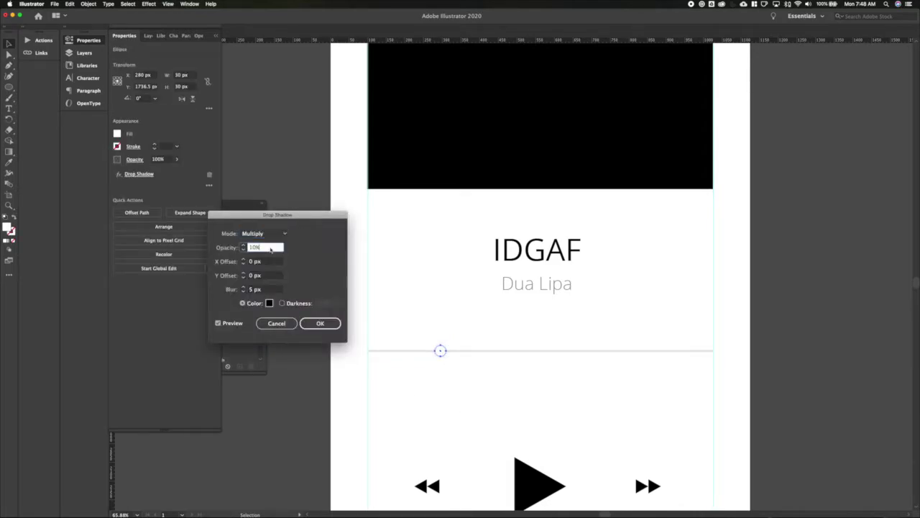
pyautogui.press('Return')
pyautogui.click(470, 402)
pyautogui.scroll(-3, 470, 402)
# - Enlarge the knob to 50 × 50 px and align its vertical centre with the progress line again
pyautogui.click(454, 373)
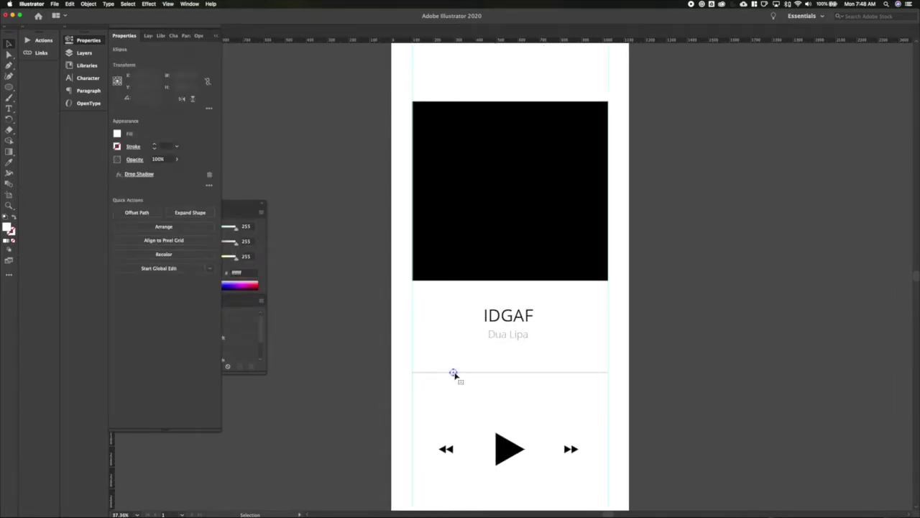
pyautogui.click(183, 75)
pyautogui.write('50')
pyautogui.press('Return')
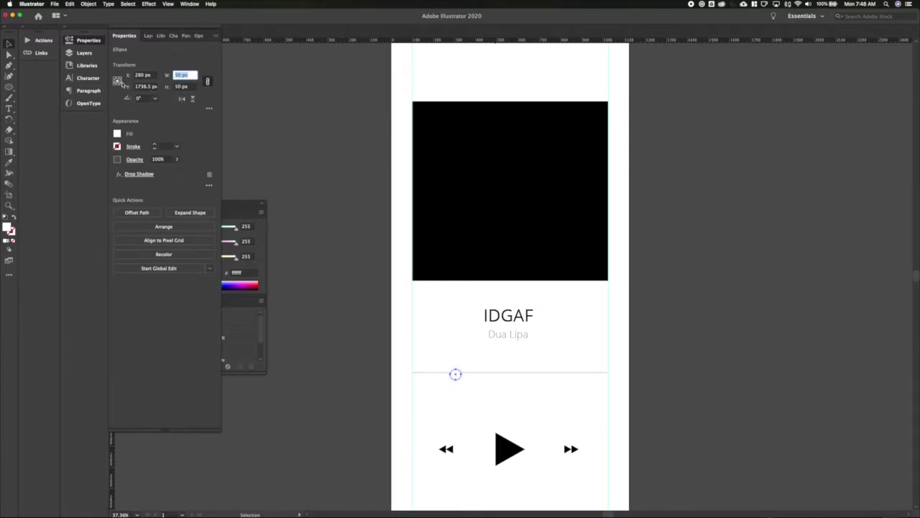
pyautogui.press('Escape')
pyautogui.keyDown('shift'); pyautogui.click(434, 372); pyautogui.keyUp('shift')
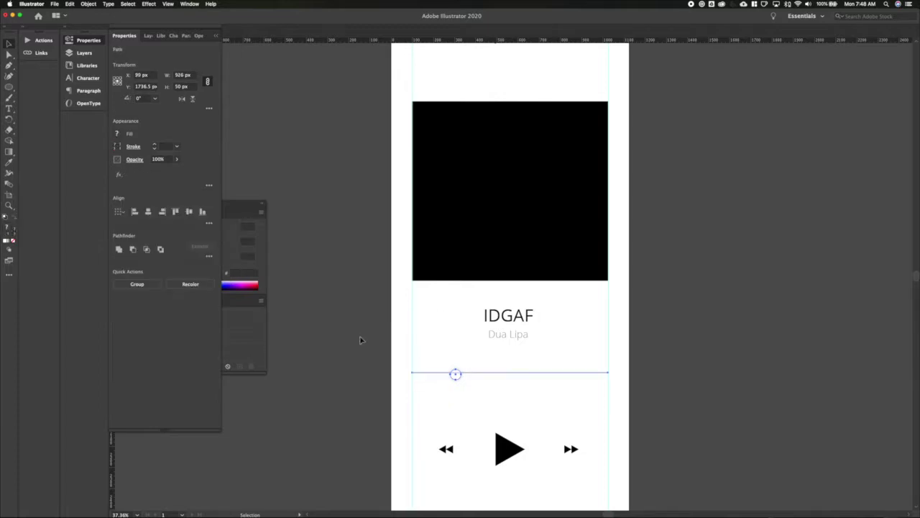
pyautogui.click(189, 212)
pyautogui.click(473, 391)
pyautogui.scroll(1, 473, 391)
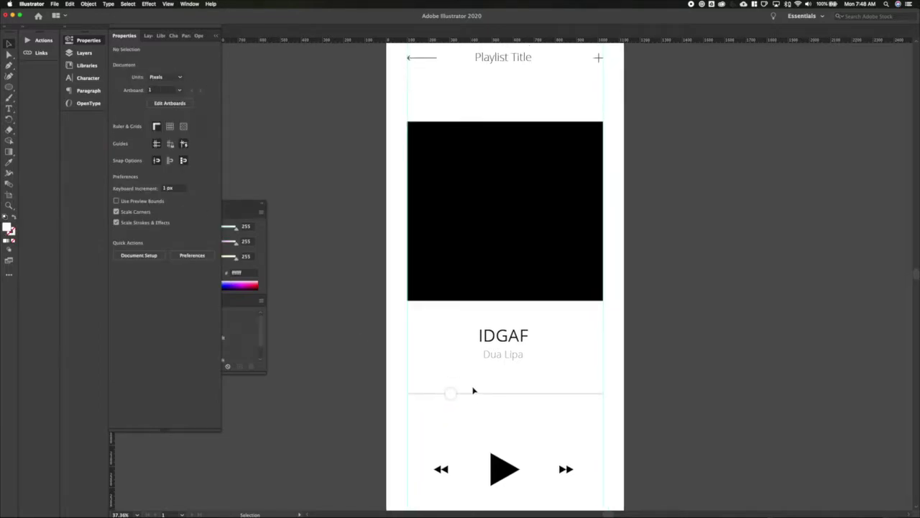
pyautogui.scroll(-2, 473, 391)
pyautogui.scroll(3, 458, 398)
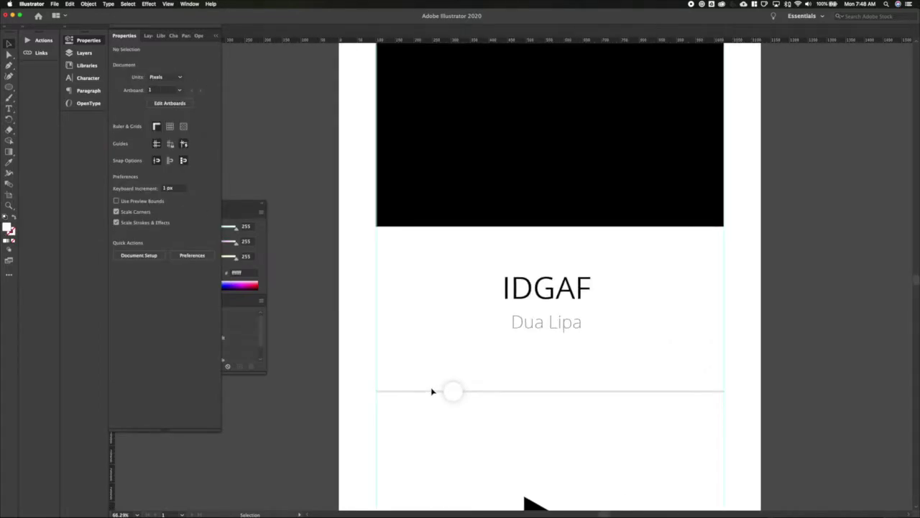
# - Duplicate the progress line, shorten the copy so it ends at the knob, and give it a purple stroke
pyautogui.click(454, 392)
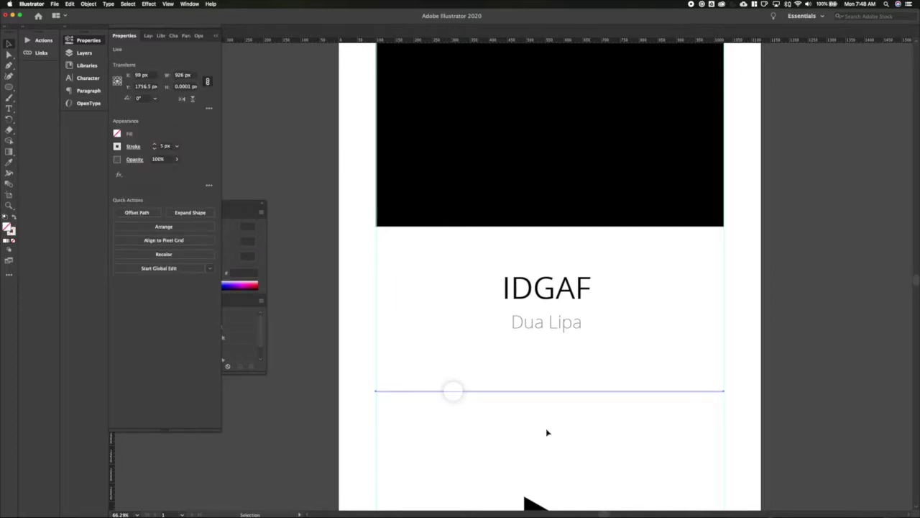
pyautogui.press('a')
pyautogui.click(725, 392)
pyautogui.click(453, 392)
pyautogui.click(117, 147)
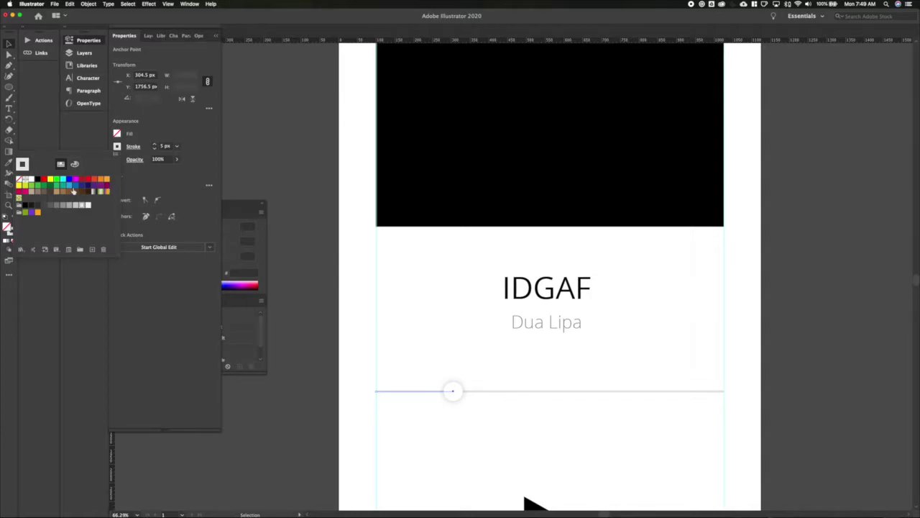
pyautogui.click(31, 213)
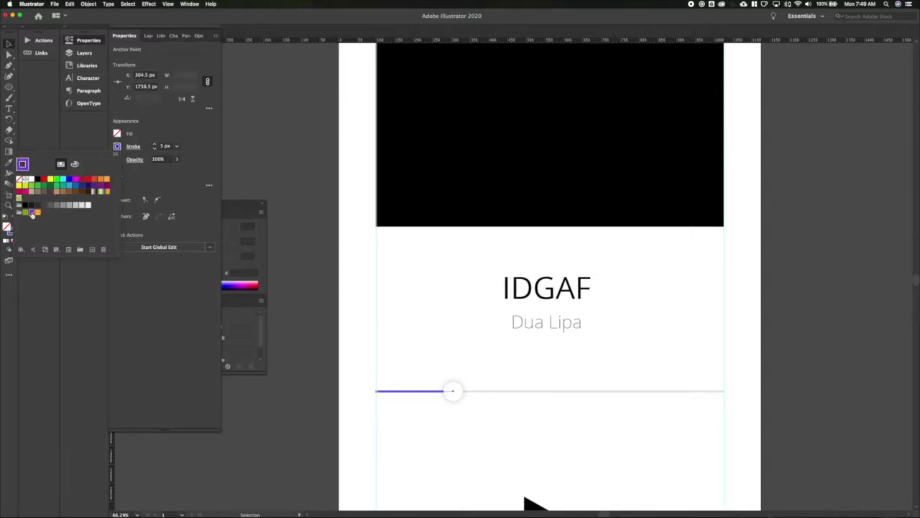
pyautogui.click(351, 367)
pyautogui.scroll(-3, 352, 376)
# - Group the grey progress line, the purple played segment and the knob
pyautogui.moveTo(352, 381); pyautogui.dragTo(388, 417)
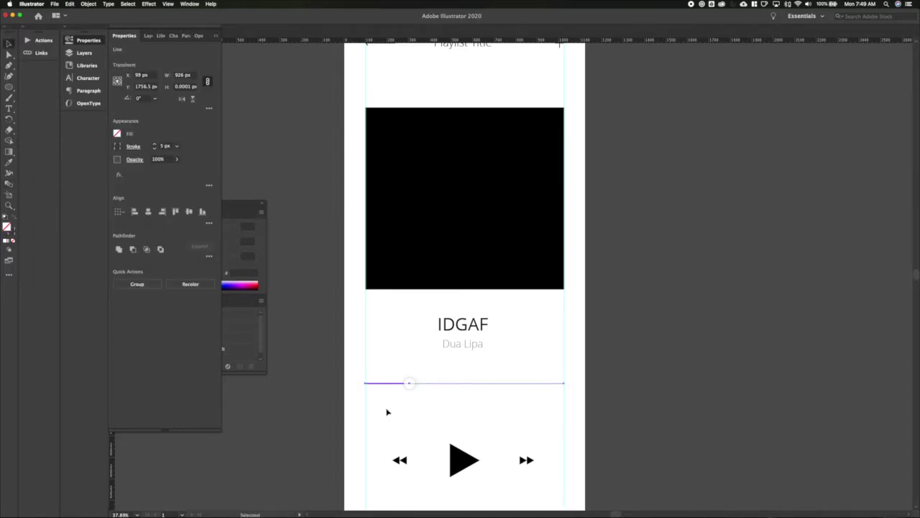
pyautogui.click(387, 412)
pyautogui.scroll(3, 387, 412)
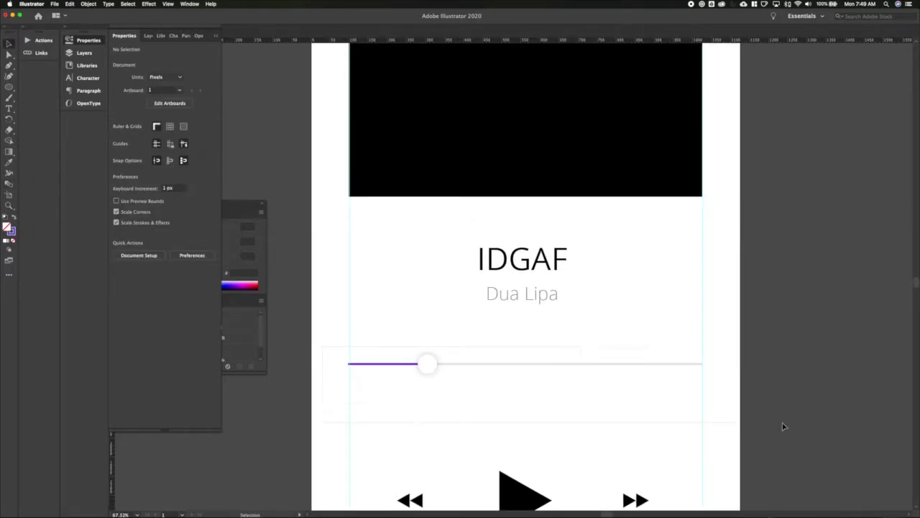
pyautogui.click(510, 375)
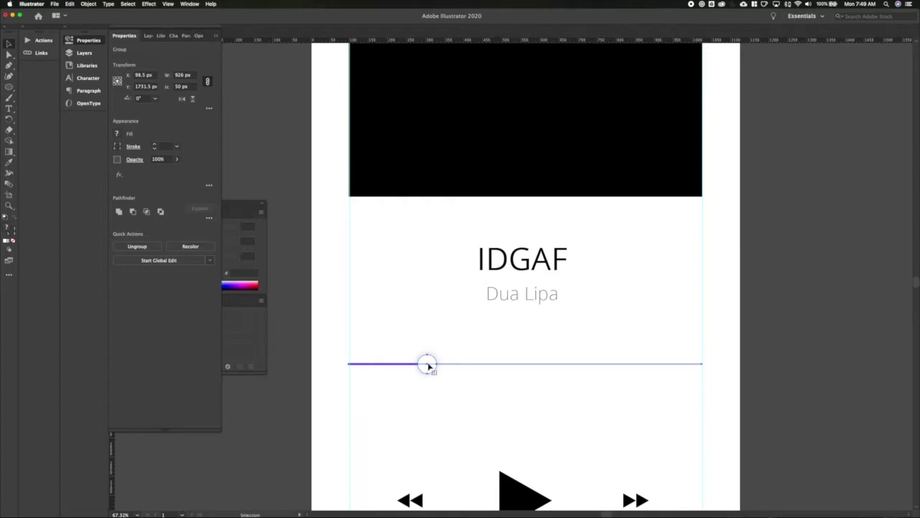
pyautogui.click(426, 386)
pyautogui.scroll(-3, 424, 381)
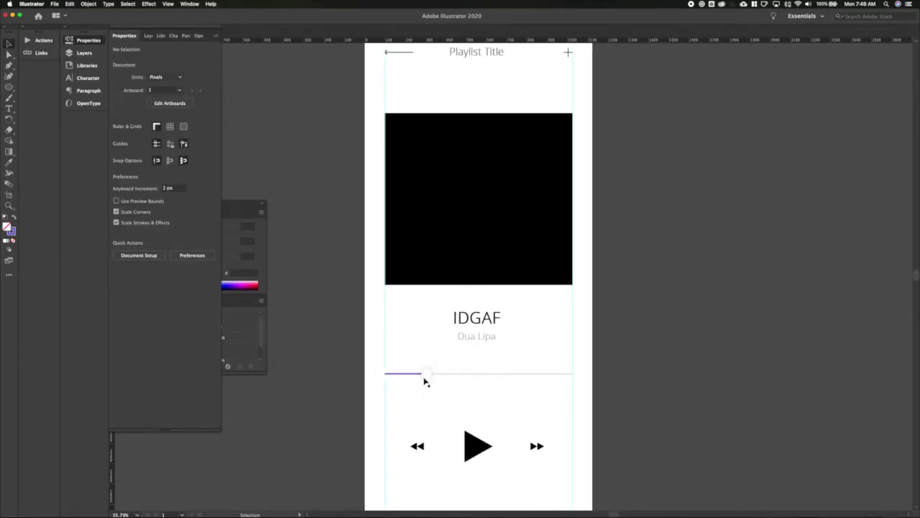
pyautogui.moveTo(424, 372); pyautogui.dragTo(425, 373)
pyautogui.click(436, 406)
# - Select the song title, artist name and progress bar and move them down together
pyautogui.scroll(-1, 437, 407)
pyautogui.scroll(2, 481, 414)
pyautogui.moveTo(395, 342); pyautogui.dragTo(525, 417)
pyautogui.hotkey('shift', 'Down')
pyautogui.hotkey('shift', 'Down')
pyautogui.hotkey('shift', 'Down')
pyautogui.hotkey('shift', 'Down')
pyautogui.hotkey('shift', 'Down')
pyautogui.hotkey('shift', 'Down')
pyautogui.hotkey('shift', 'Down')
pyautogui.hotkey('shift', 'Down')
pyautogui.hotkey('shift', 'Down')
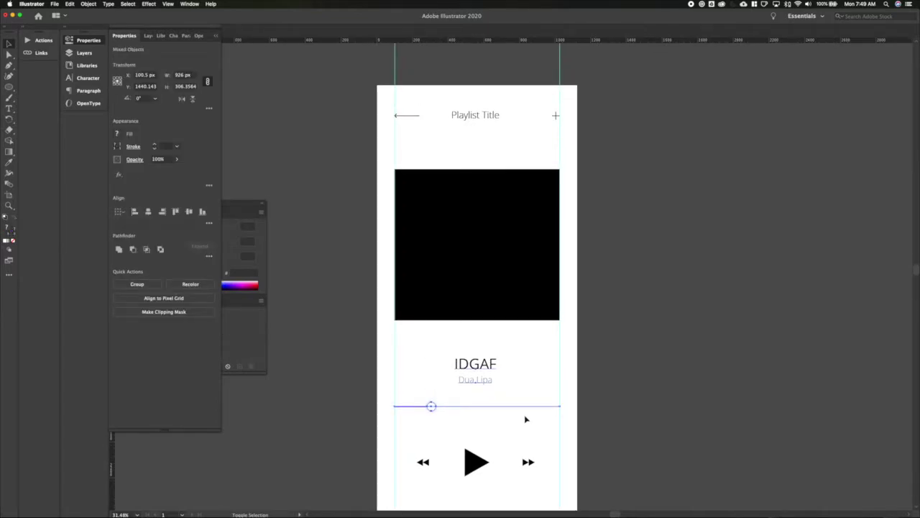
# - Move the progress slider group up slightly, closer to the artist name
pyautogui.click(507, 351)
pyautogui.click(432, 409)
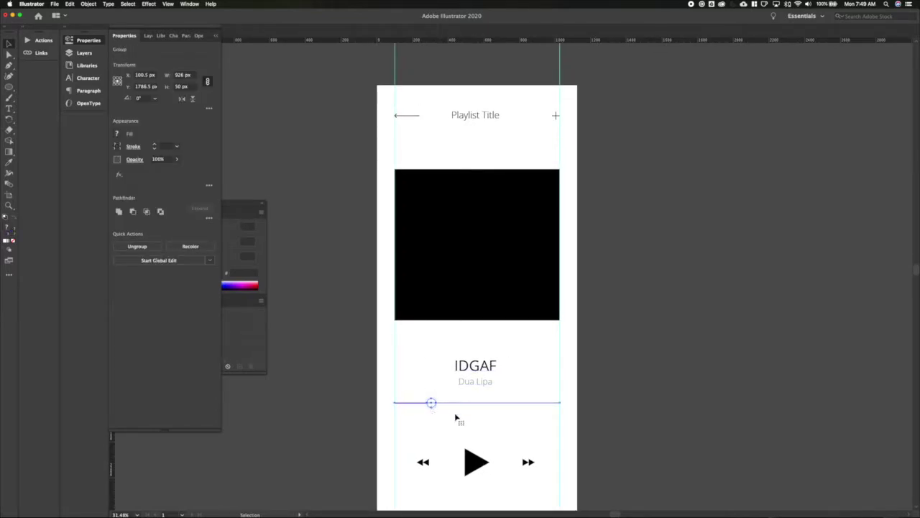
pyautogui.click(455, 419)
# - Add a 00:00 time label below the start of the progress slider and give it the artist name's text style
pyautogui.scroll(2, 467, 425)
pyautogui.scroll(1, 464, 425)
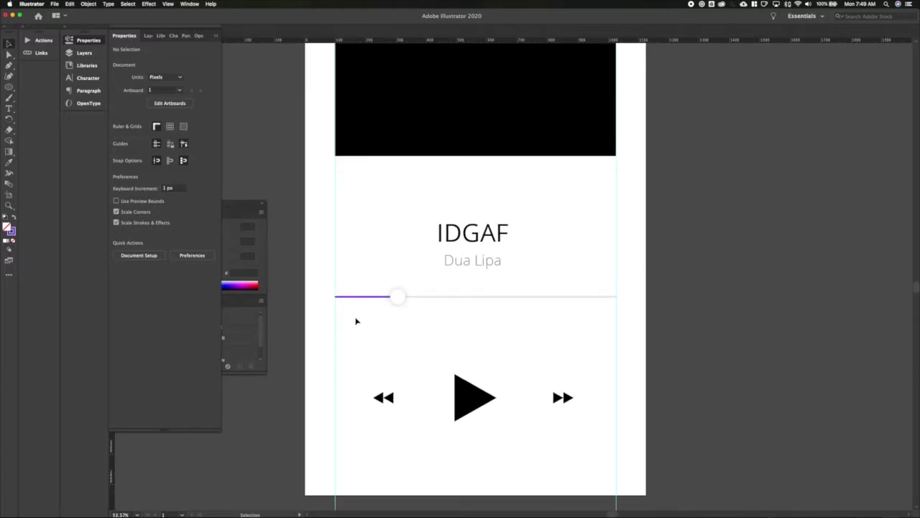
pyautogui.press('t')
pyautogui.click(350, 330)
pyautogui.write('00')
pyautogui.press('BackSpace')
pyautogui.press('BackSpace')
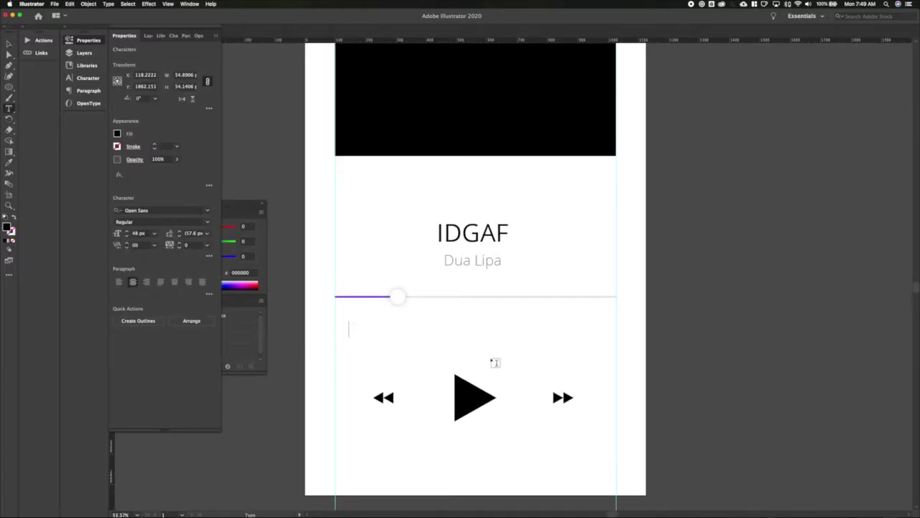
pyautogui.write('00:00')
pyautogui.press('Escape')
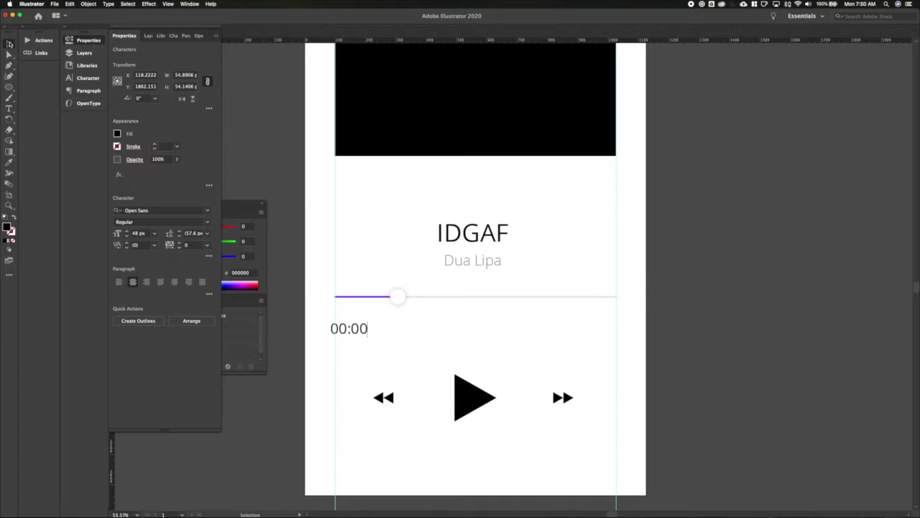
pyautogui.press('i')
pyautogui.click(453, 259)
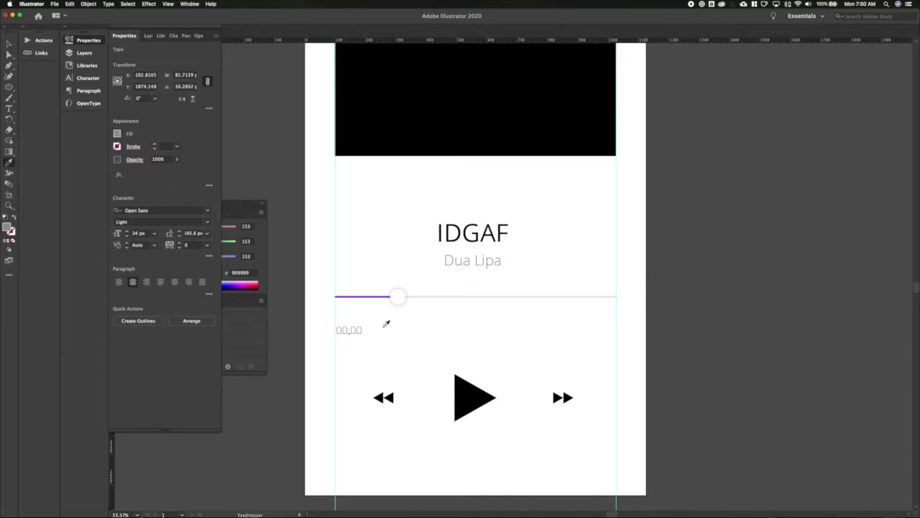
# - Left-align the time label under the slider's start and place a right-aligned copy under the slider's end
pyautogui.press('v')
pyautogui.moveTo(343, 333); pyautogui.dragTo(607, 318)
pyautogui.press('super+shift+l')
pyautogui.click(362, 326)
pyautogui.hotkey('shift', 'Right')
pyautogui.hotkey('shift', 'Right')
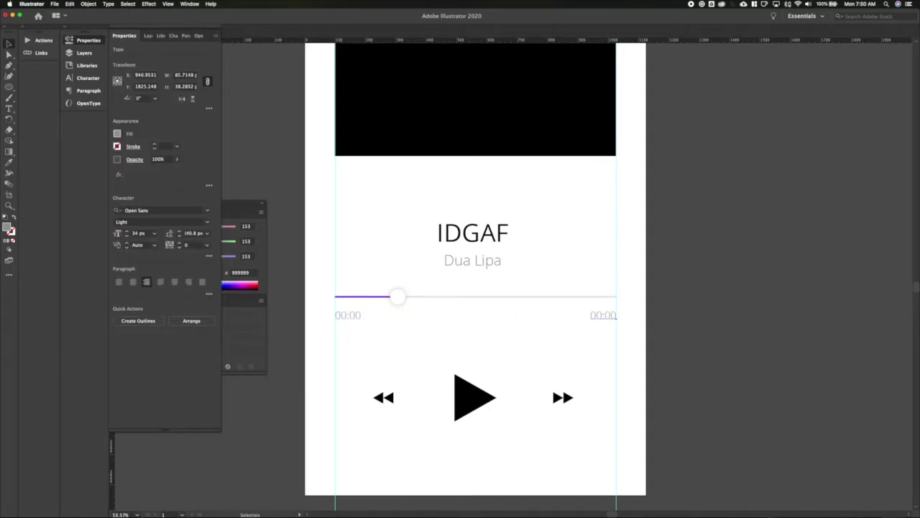
pyautogui.press('super+Tab')
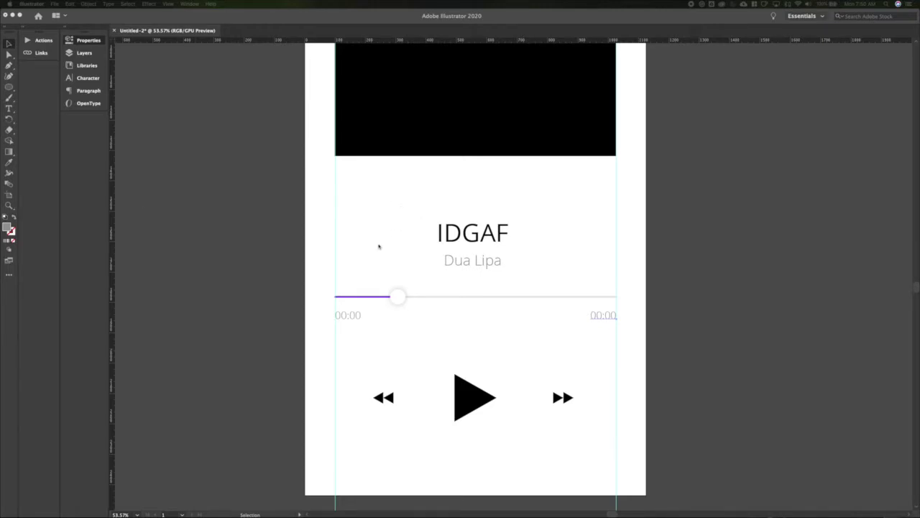
pyautogui.click(452, 352)
pyautogui.click(452, 352)
# - Draw a circle about 218 × 218 px around the play triangle and send it to the back
pyautogui.scroll(-3, 452, 352)
pyautogui.press('l')
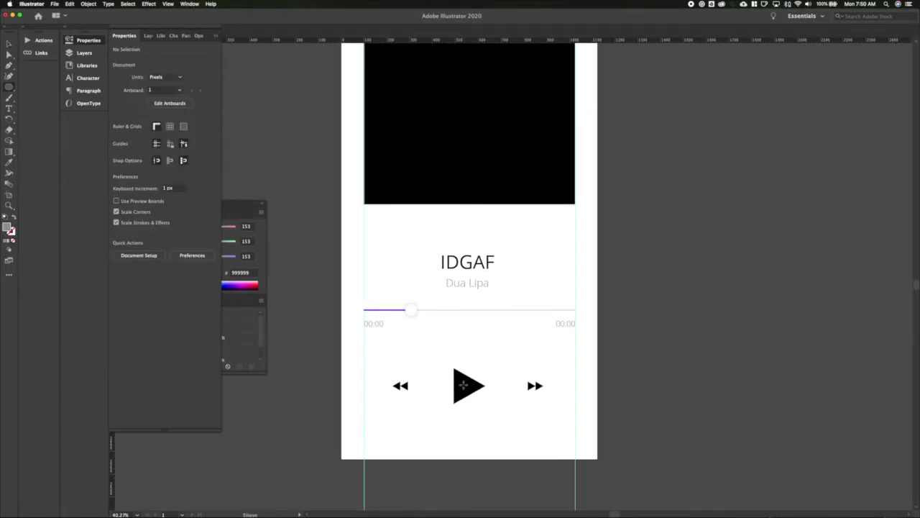
pyautogui.scroll(2, 444, 366)
pyautogui.scroll(-2, 444, 366)
pyautogui.scroll(1, 460, 399)
pyautogui.moveTo(463, 401)
pyautogui.mouseDown()
pyautogui.moveTo(490, 430)
pyautogui.moveTo(473, 414)
pyautogui.mouseUp()
pyautogui.press('v')
pyautogui.press('super+shift+bracketleft')
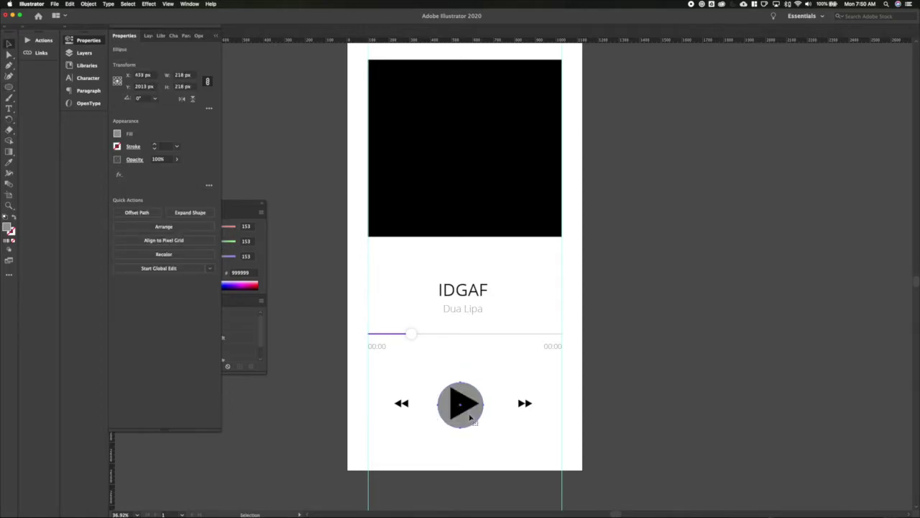
# - Sample the played segment's purple for the circle and use it as the fill instead of the stroke
pyautogui.press('i')
pyautogui.click(390, 333)
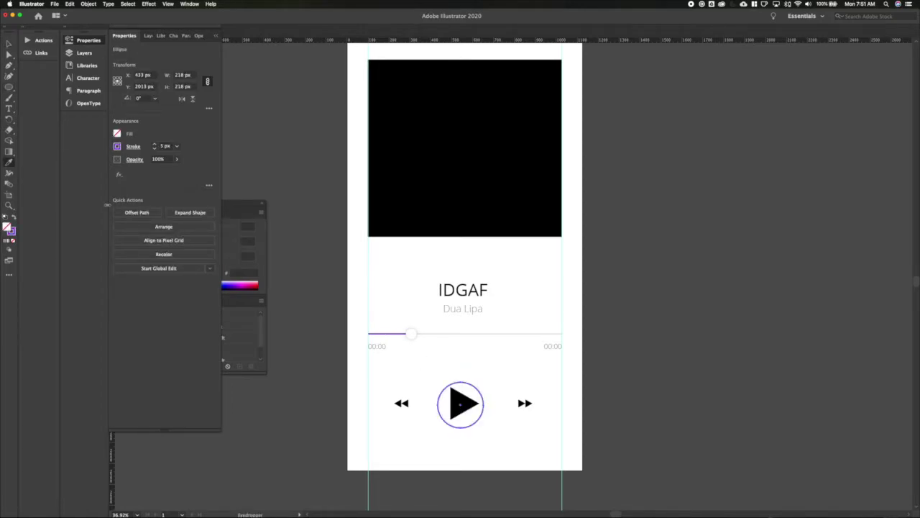
pyautogui.click(15, 217)
# - Scale down the play triangle inside the purple circle and fill it with white
pyautogui.press('v')
pyautogui.click(469, 404)
pyautogui.press('s')
pyautogui.moveTo(541, 370); pyautogui.dragTo(532, 395)
pyautogui.click(117, 133)
pyautogui.click(35, 168)
# - Delete the play triangle and draw a white vertical line about 64 px tall inside the purple circle
pyautogui.scroll(1, 471, 411)
pyautogui.scroll(3, 472, 413)
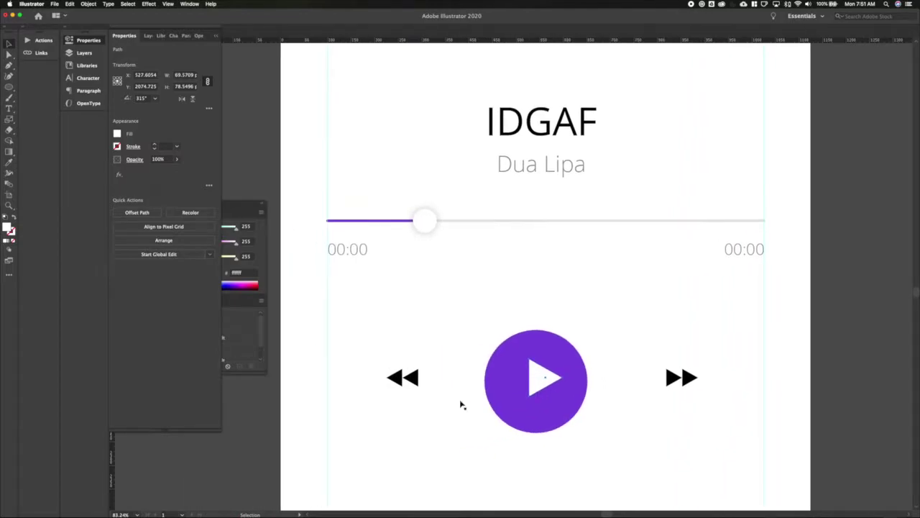
pyautogui.press('Delete')
pyautogui.press('\\')
pyautogui.moveTo(517, 383); pyautogui.dragTo(518, 398)
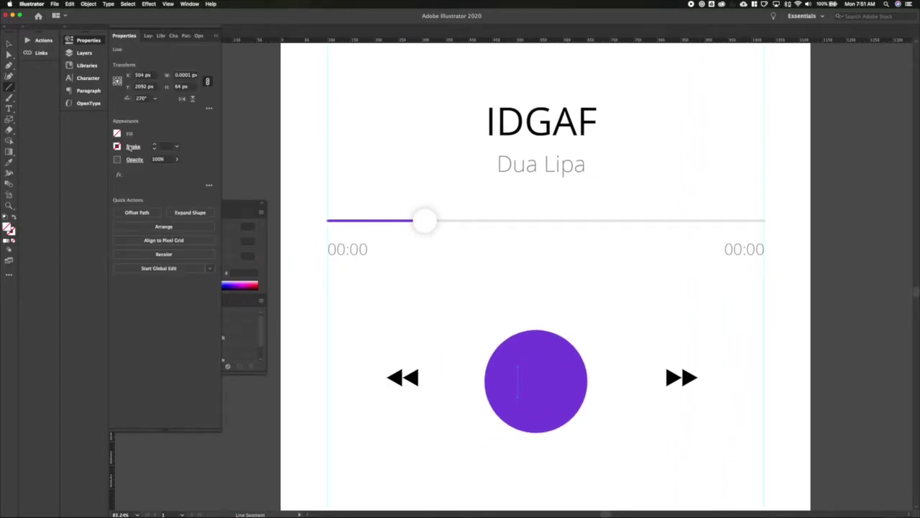
pyautogui.click(131, 147)
pyautogui.press('Return')
pyautogui.click(118, 147)
pyautogui.click(32, 180)
pyautogui.press('Escape')
pyautogui.press('v')
# - Duplicate the white line beside the original and group the two lines as a pause icon
pyautogui.scroll(5, 521, 389)
pyautogui.moveTo(519, 386); pyautogui.dragTo(563, 383)
pyautogui.press('super+z')
pyautogui.click(518, 382)
pyautogui.keyDown('shift'); pyautogui.click(518, 370); pyautogui.keyUp('shift')
pyautogui.press('super+g')
# - Centre the pause icon horizontally on the purple circle and set its stroke weight to 30 px
pyautogui.keyDown('shift'); pyautogui.click(584, 287); pyautogui.keyUp('shift')
pyautogui.click(148, 212)
pyautogui.keyDown('shift'); pyautogui.click(515, 325); pyautogui.keyUp('shift')
pyautogui.click(167, 146)
pyautogui.hotkey('shift', 'Up')
pyautogui.hotkey('shift', 'Up')
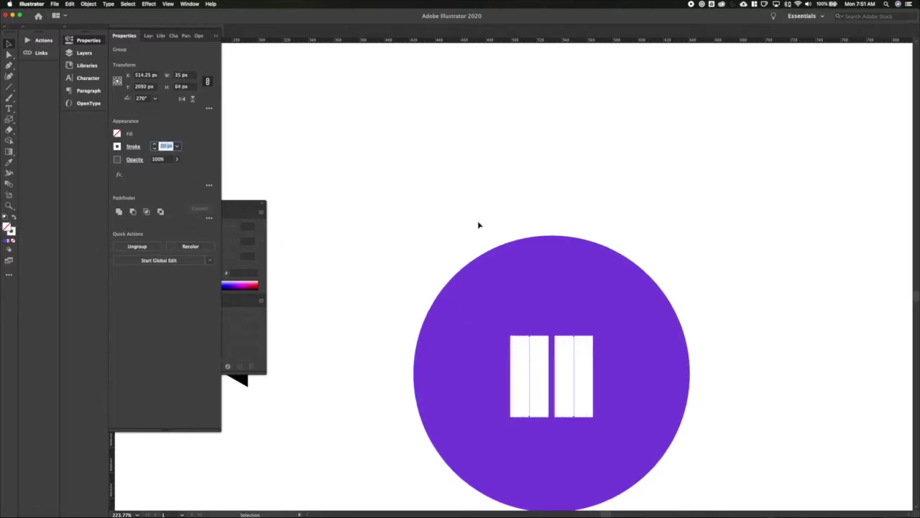
# - Widen the gap between the pause bars by moving each bar 10 px outward
pyautogui.press('a')
pyautogui.click(571, 370)
pyautogui.hotkey('shift', 'Right')
pyautogui.click(534, 377)
pyautogui.click(530, 378)
pyautogui.hotkey('shift', 'Left')
pyautogui.click(734, 314)
pyautogui.press('v')
pyautogui.scroll(-5, 734, 314)
# - Unlink the pause icon's width and height and set its height to 80 px
pyautogui.click(678, 338)
pyautogui.click(678, 338)
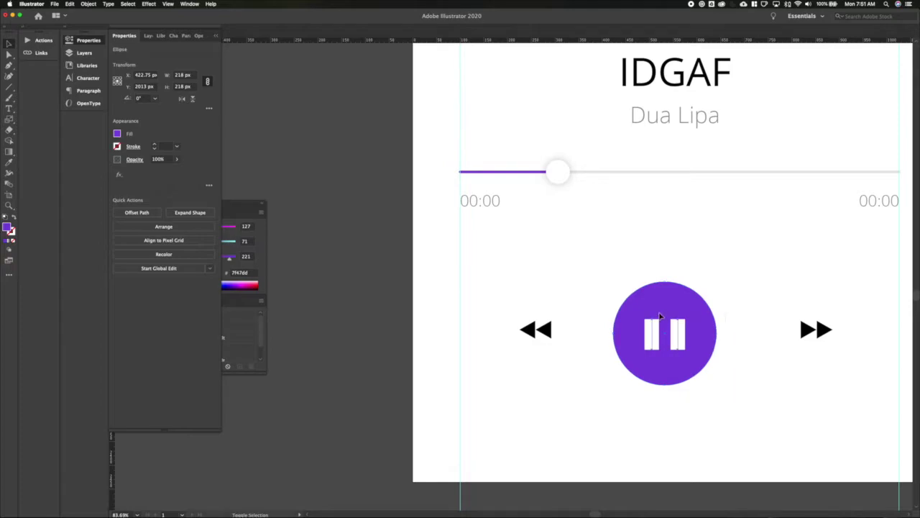
pyautogui.click(182, 87)
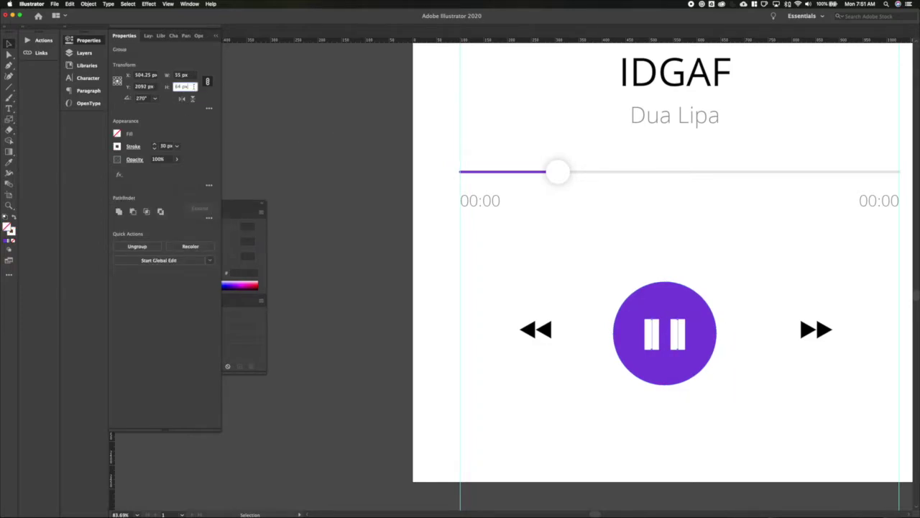
pyautogui.click(208, 81)
pyautogui.click(181, 86)
pyautogui.write('80')
pyautogui.press('Return')
pyautogui.press('Return')
# - Nudge the pause icon upward and centre it on the purple circle
pyautogui.press('Up')
pyautogui.press('Up')
pyautogui.press('Up')
pyautogui.press('Up')
pyautogui.press('Up')
pyautogui.press('Up')
pyautogui.press('Up')
pyautogui.press('Up')
pyautogui.press('Up')
pyautogui.press('Up')
pyautogui.press('Up')
pyautogui.press('Up')
pyautogui.press('Up')
pyautogui.press('Up')
pyautogui.keyDown('shift'); pyautogui.click(639, 308); pyautogui.keyUp('shift')
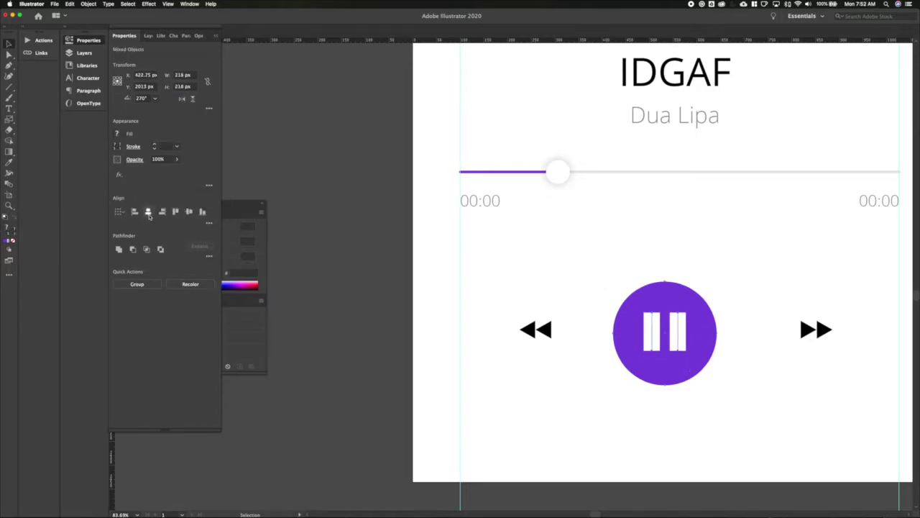
pyautogui.click(750, 353)
pyautogui.hscroll(3, 750, 355)
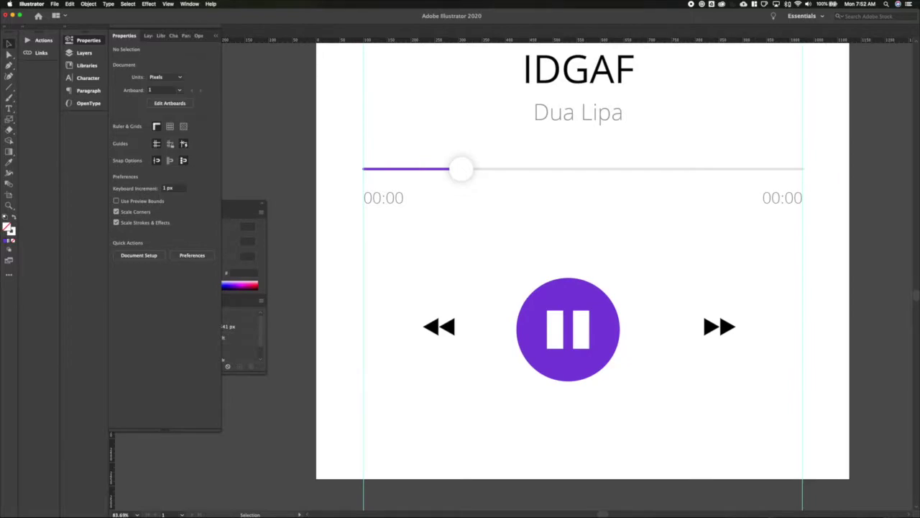
pyautogui.press('super+Tab')
pyautogui.press('super+Tab')
pyautogui.click(615, 319)
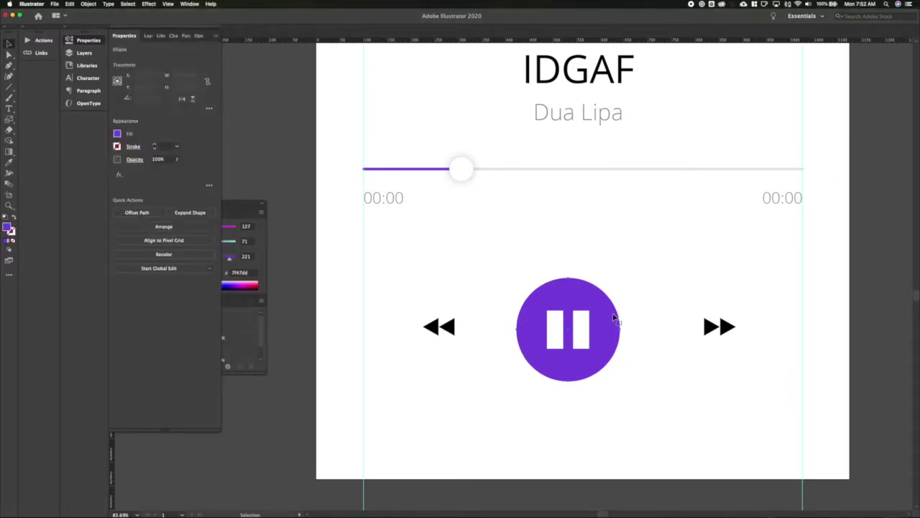
pyautogui.click(637, 284)
# - Fill the rewind and fast-forward icons with light grey #CCCCCC
pyautogui.scroll(-1, 636, 285)
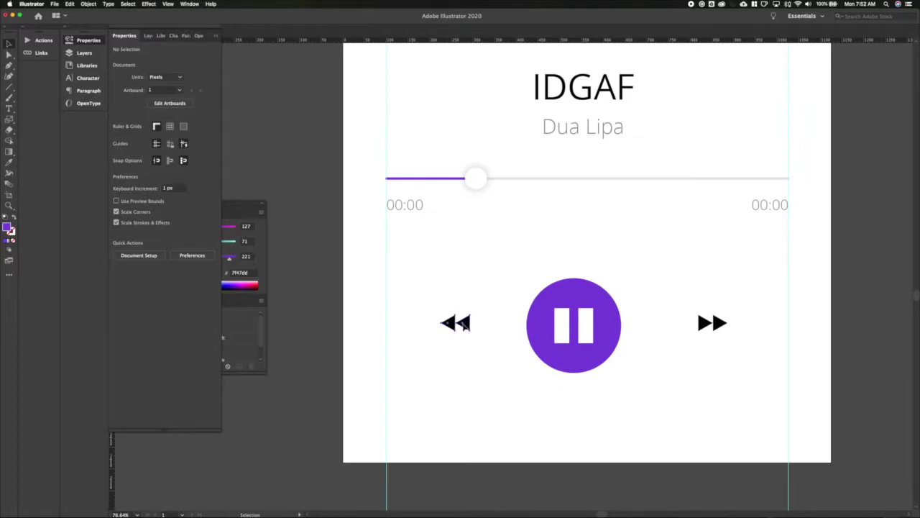
pyautogui.click(464, 324)
pyautogui.click(119, 135)
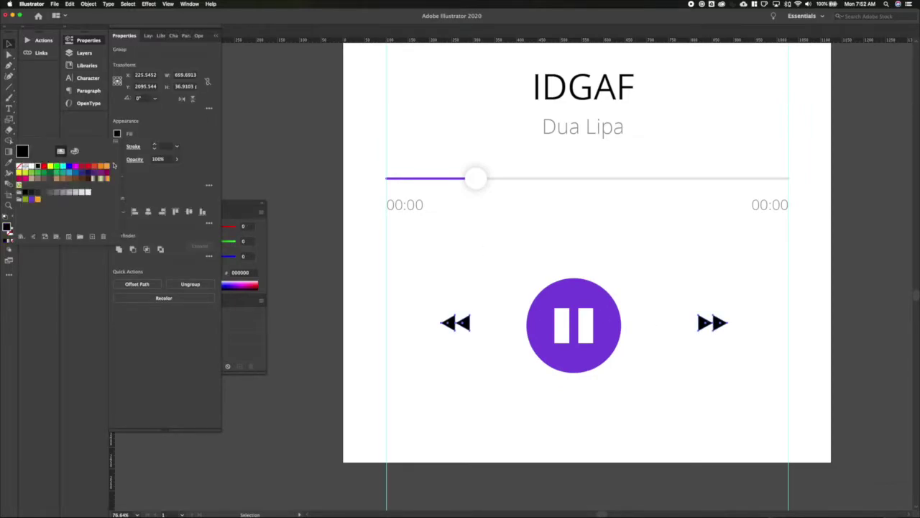
pyautogui.click(66, 195)
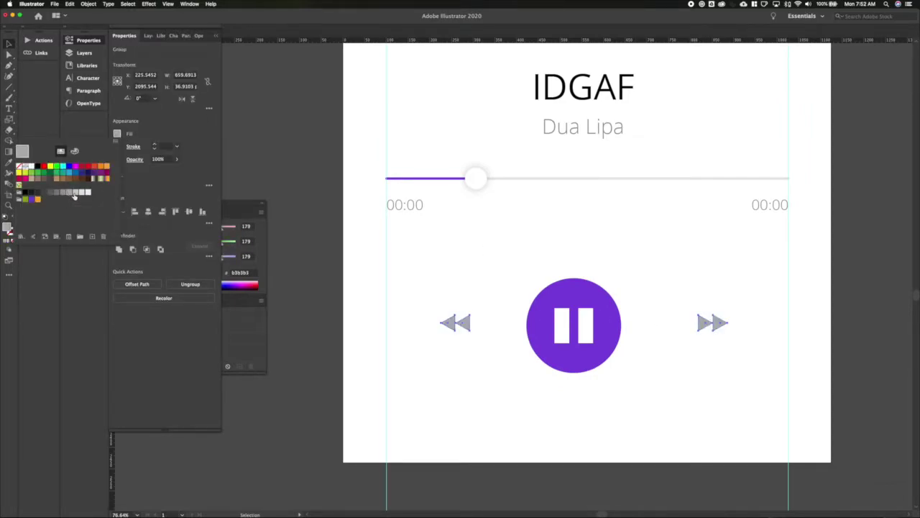
pyautogui.click(75, 193)
pyautogui.click(499, 400)
# - Scale down the rewind and fast-forward icons together
pyautogui.scroll(-5, 508, 386)
pyautogui.click(488, 359)
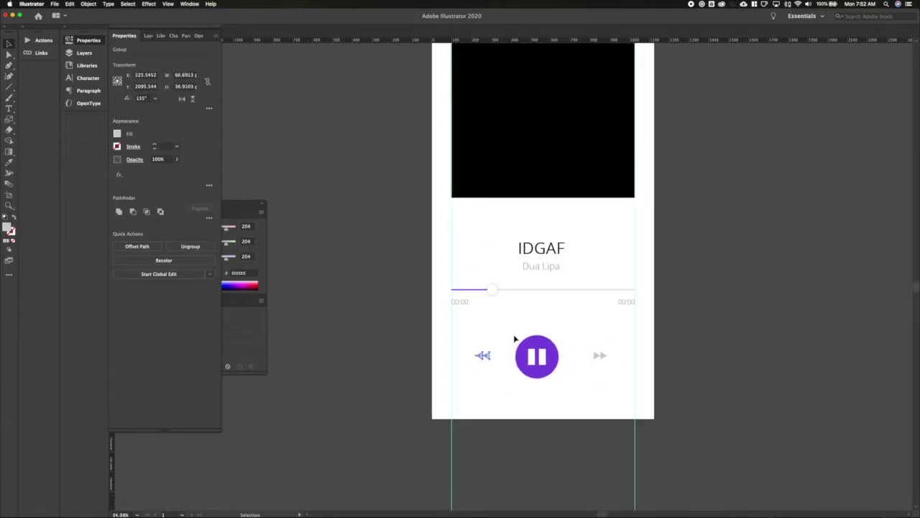
pyautogui.scroll(5, 515, 339)
pyautogui.keyDown('shift'); pyautogui.click(738, 386); pyautogui.keyUp('shift')
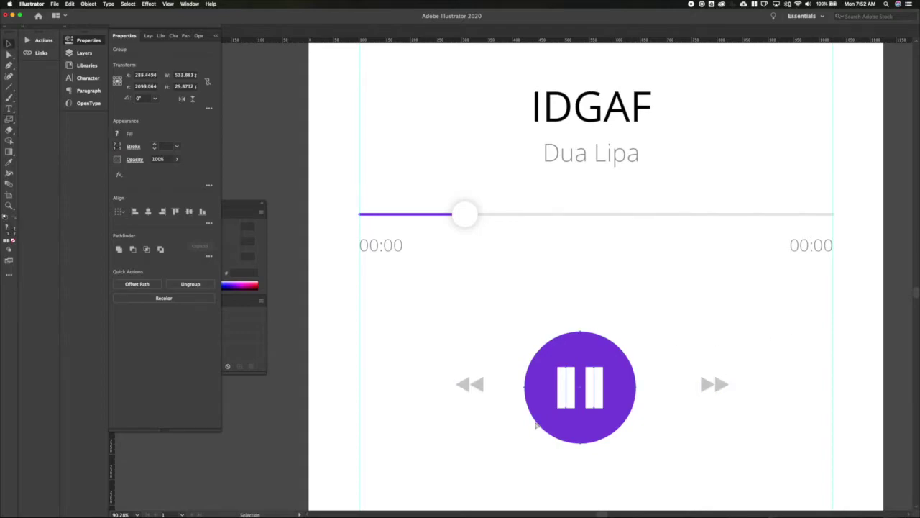
# - Distribute the rewind icon, pause button and fast-forward icon evenly across the control row
pyautogui.click(474, 385)
pyautogui.keyDown('shift'); pyautogui.click(708, 382); pyautogui.keyUp('shift')
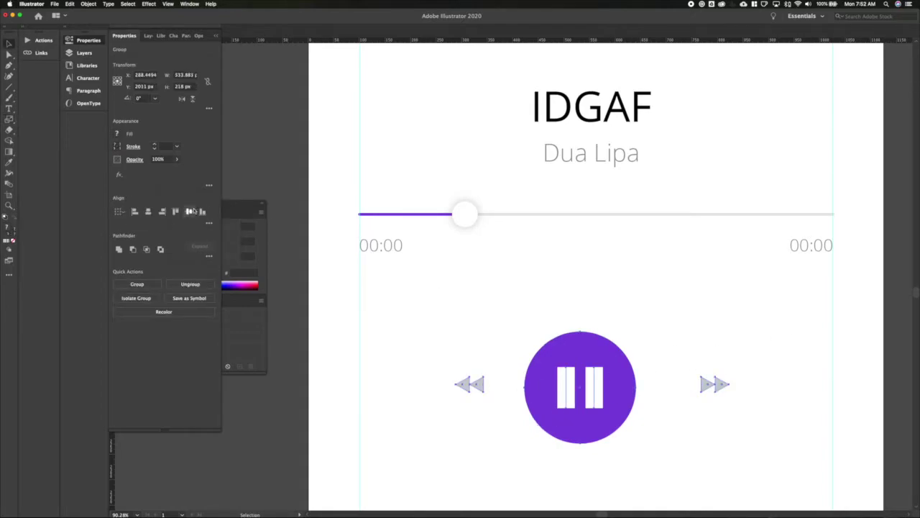
pyautogui.click(208, 223)
pyautogui.click(189, 275)
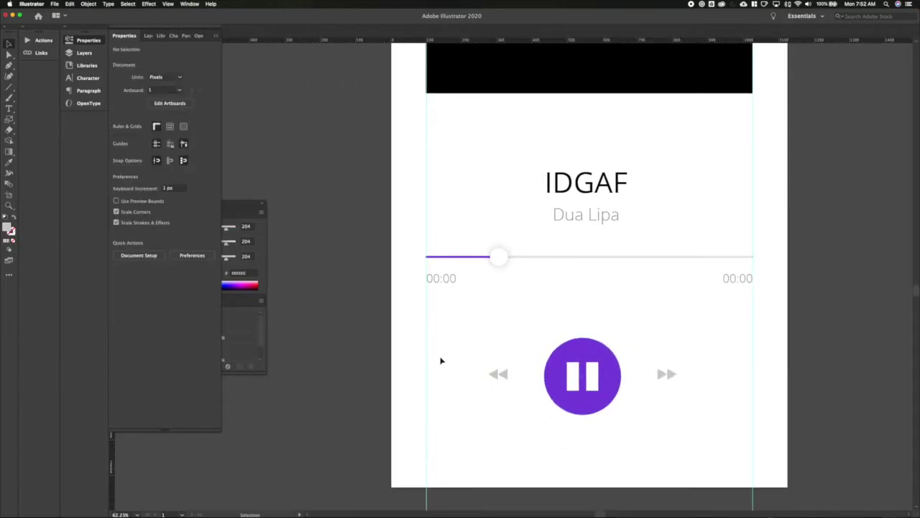
# - Move the rewind and fast-forward icons outward, farther from the pause button on each side
pyautogui.moveTo(440, 359); pyautogui.dragTo(520, 396)
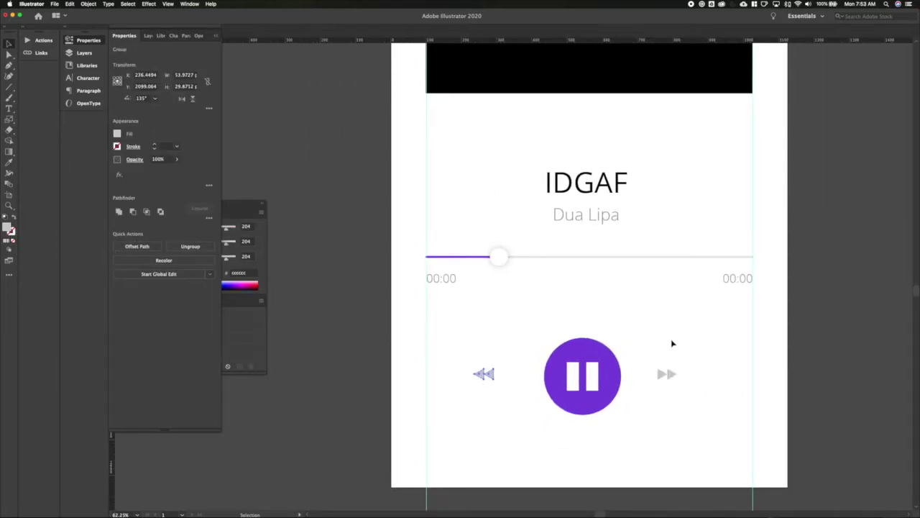
pyautogui.click(641, 403)
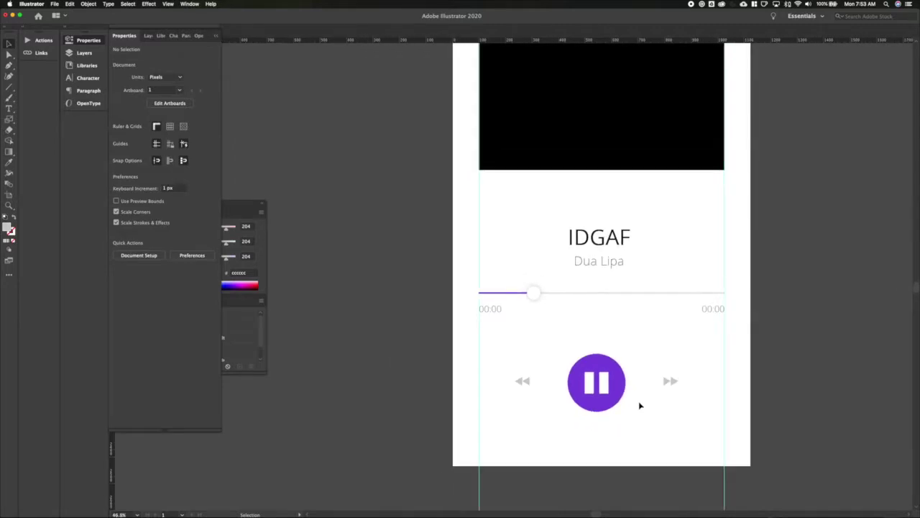
pyautogui.hscroll(2, 640, 405)
pyautogui.scroll(-4, 640, 405)
pyautogui.moveTo(527, 363); pyautogui.dragTo(527, 375)
# - Add a Multiply drop shadow to the pause button with 40% opacity, zero offsets and a 20 px blur
pyautogui.click(571, 421)
pyautogui.click(572, 405)
pyautogui.click(154, 4)
pyautogui.moveTo(173, 95)
pyautogui.click(257, 96)
pyautogui.click(283, 247)
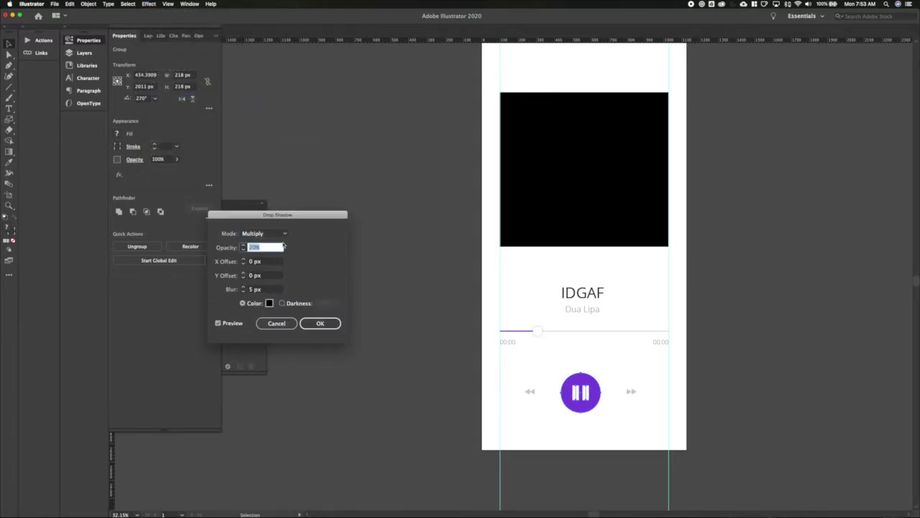
pyautogui.write('40')
pyautogui.press('Tab')
pyautogui.press('Tab')
pyautogui.press('Tab')
pyautogui.write('20')
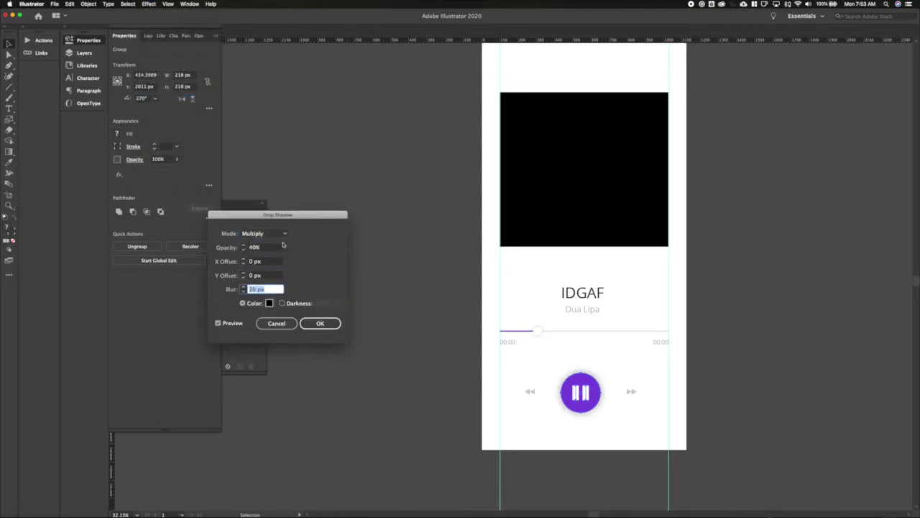
# - Lower the drop shadow's opacity, increase its blur and apply the shadow to the pause button
pyautogui.click(279, 247)
pyautogui.hotkey('shift', 'Down')
pyautogui.click(271, 289)
pyautogui.hotkey('shift', 'Up')
pyautogui.press('Return')
pyautogui.click(498, 387)
# - Give the playlist title the time label's grey 34 px Open Sans Light style and keep it centre-aligned
pyautogui.scroll(-5, 757, 387)
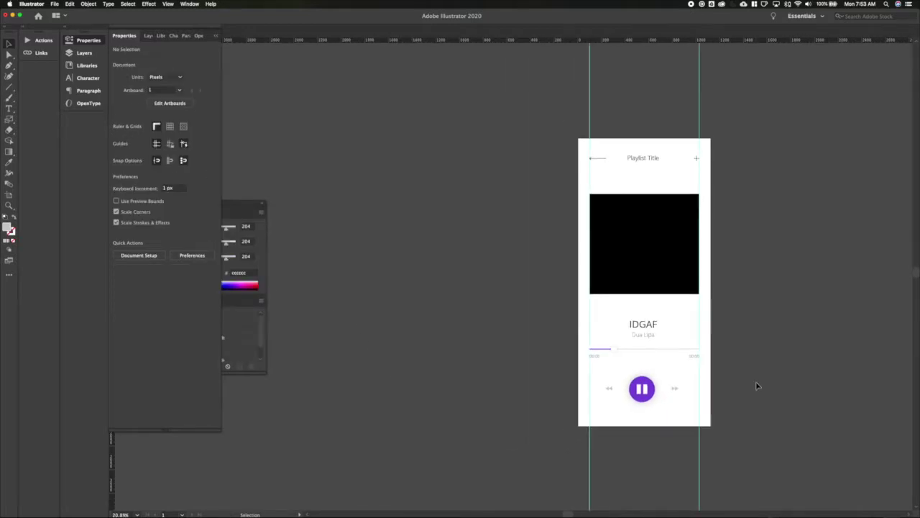
pyautogui.moveTo(757, 387); pyautogui.dragTo(664, 392)
pyautogui.scroll(3, 659, 393)
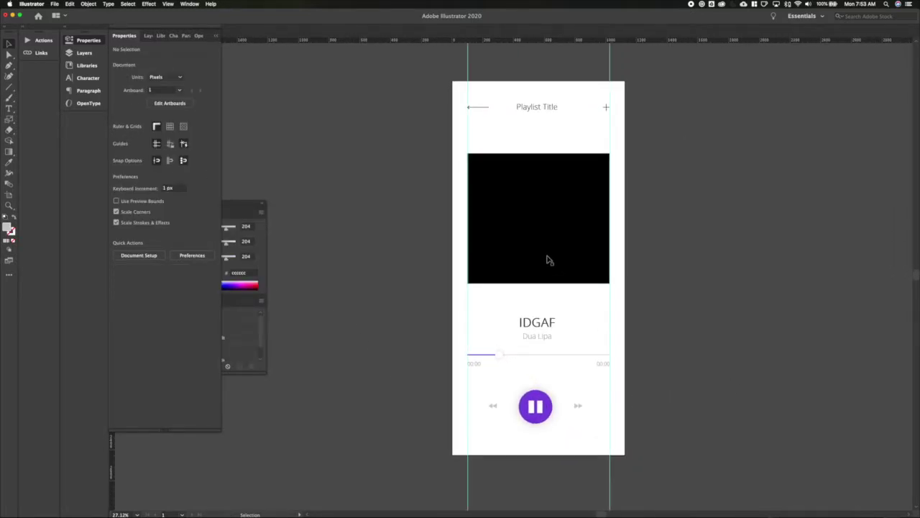
pyautogui.click(538, 107)
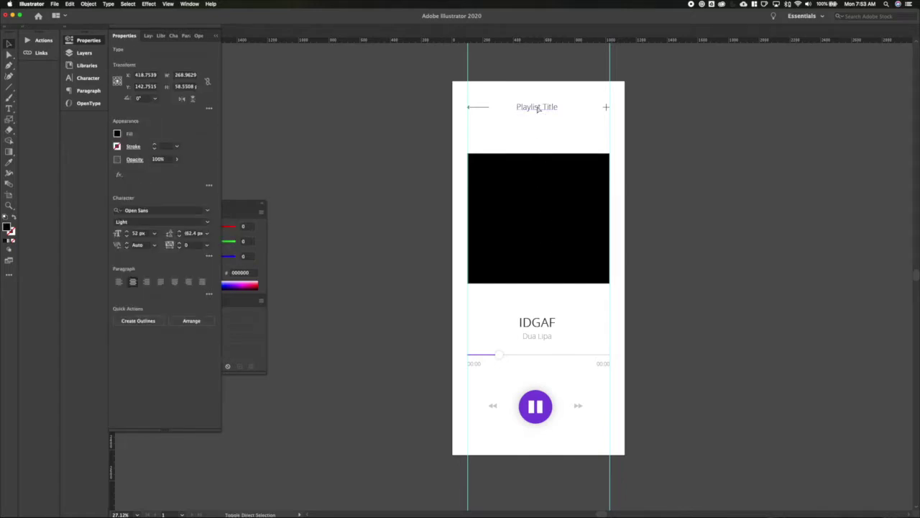
pyautogui.press('i')
pyautogui.click(603, 365)
pyautogui.press('super+shift+c')
pyautogui.press('v')
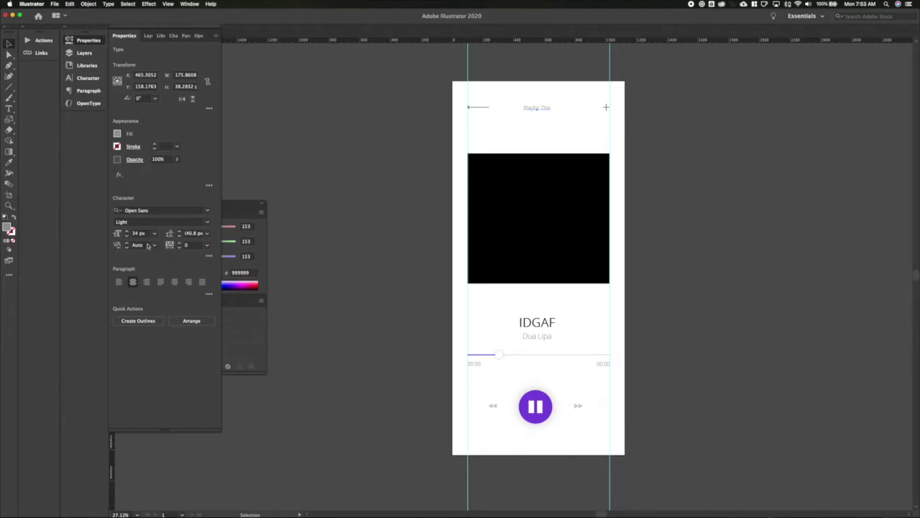
# - Set the playlist title in All Caps and change its font style to Bold
pyautogui.click(209, 256)
pyautogui.click(115, 360)
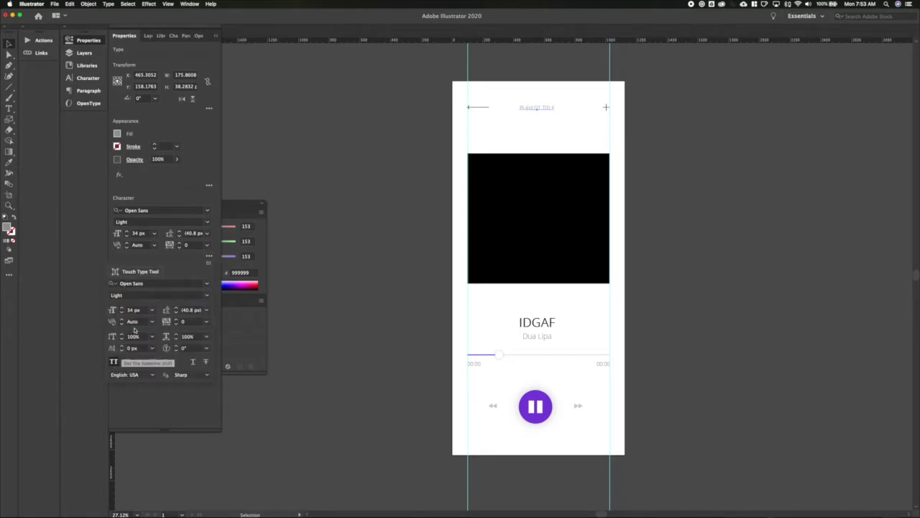
pyautogui.click(207, 295)
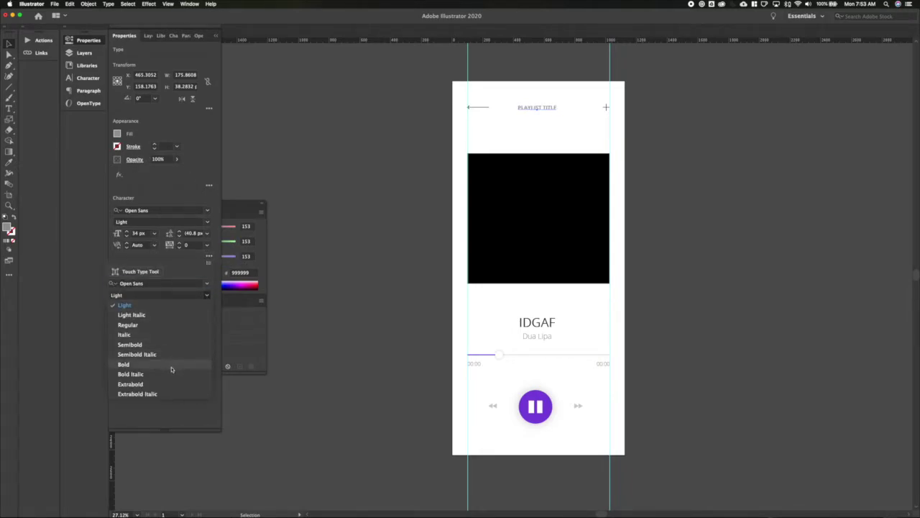
pyautogui.click(171, 369)
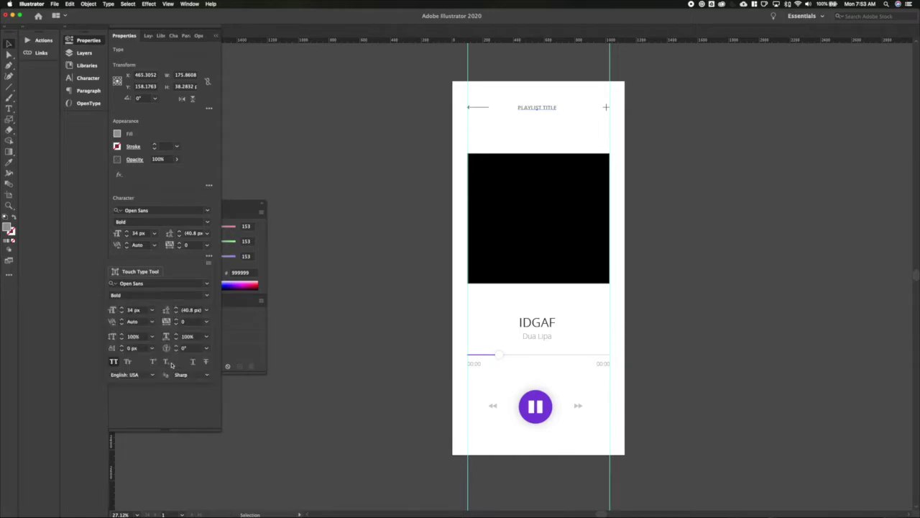
# - Give the playlist title a light grey #CCCCCC fill and widen its letter tracking to 140
pyautogui.click(118, 134)
pyautogui.click(75, 192)
pyautogui.press('Escape')
pyautogui.hotkey('alt', 'Right')
# - Replace the playlist title text with "TOP 100"
pyautogui.doubleClick(543, 108)
pyautogui.press('super+a')
pyautogui.write('TOP')
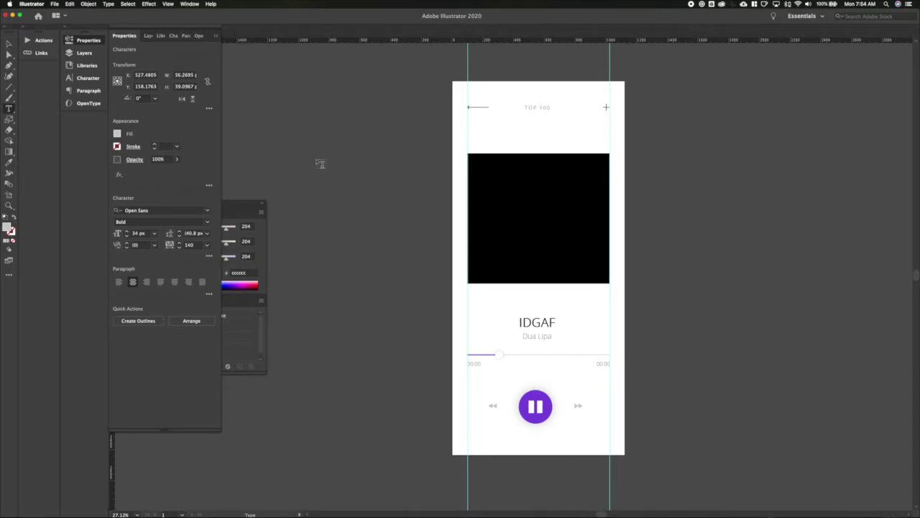
pyautogui.keyDown('super'); pyautogui.click(321, 164); pyautogui.keyUp('super')
pyautogui.press('v')
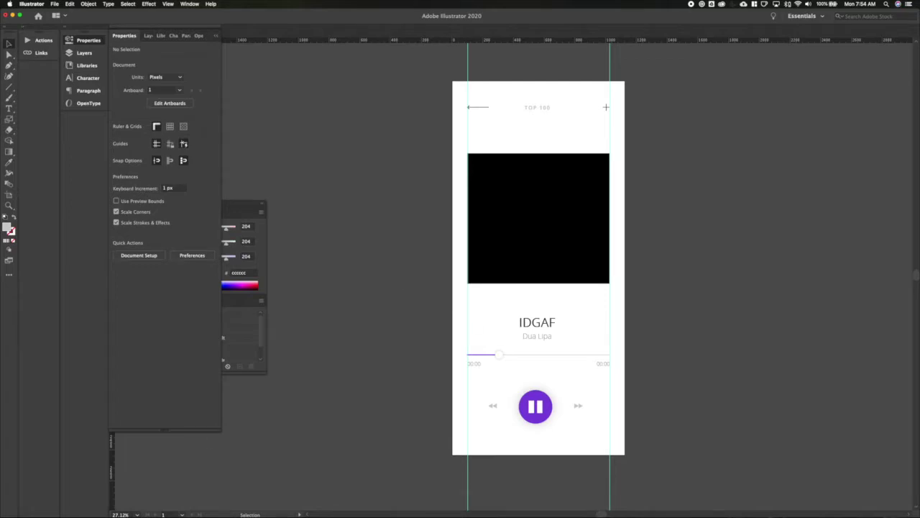
pyautogui.press('super+Tab')
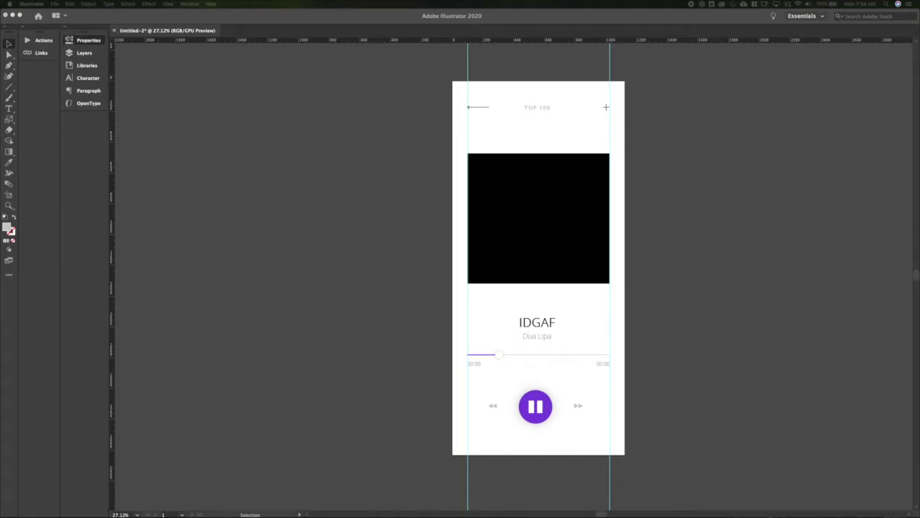
pyautogui.click(507, 366)
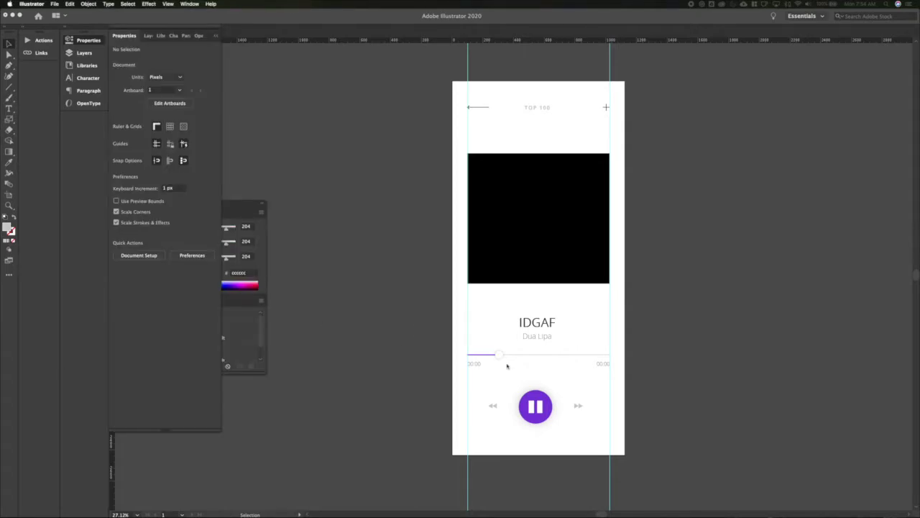
pyautogui.tripleClick(533, 335)
pyautogui.write("Don't Start Now")
pyautogui.keyDown('super'); pyautogui.click(385, 385); pyautogui.keyUp('super')
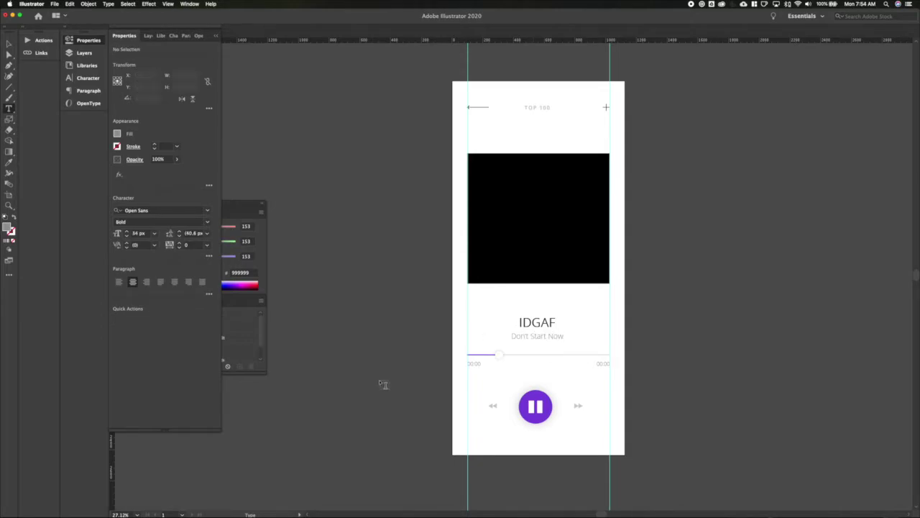
pyautogui.press('v')
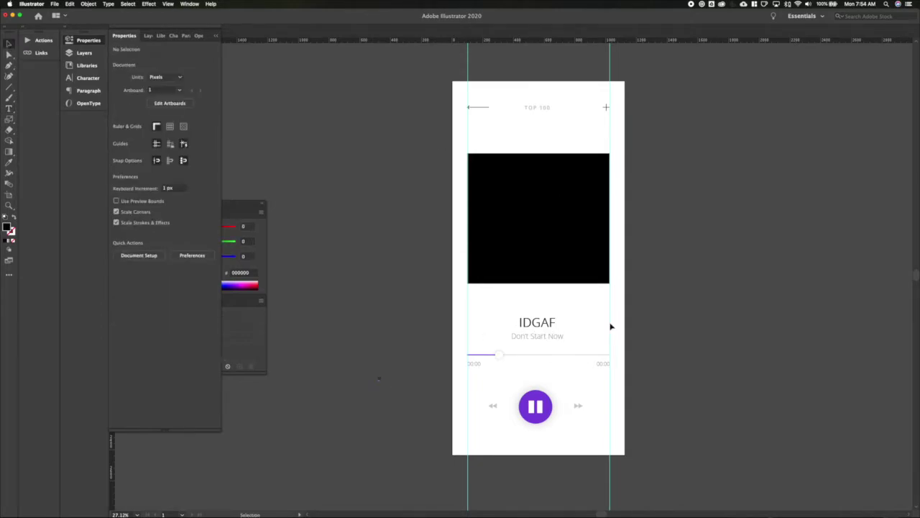
pyautogui.press('super+z')
# - Replace the song title with "Don't Start Now" and set its font style to Light
pyautogui.doubleClick(549, 324)
pyautogui.press('super+a')
pyautogui.write("Don't Start Now")
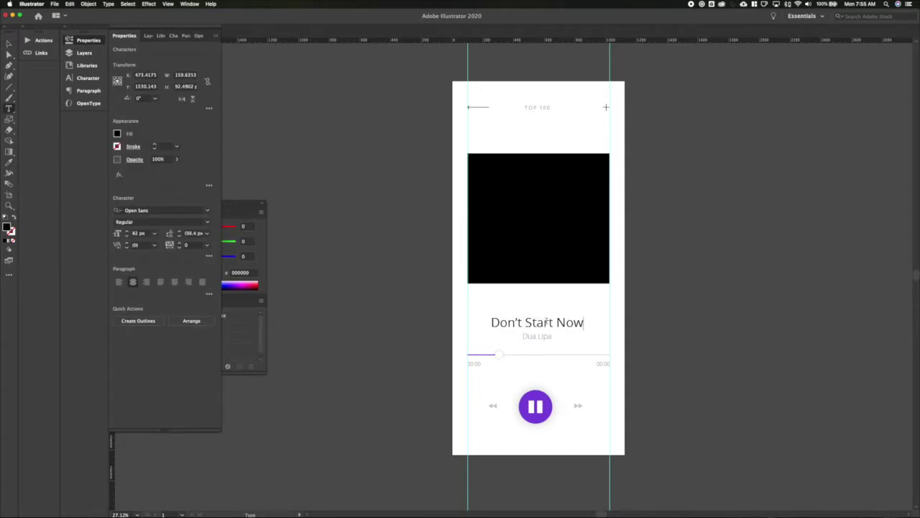
pyautogui.press('Escape')
pyautogui.click(207, 222)
pyautogui.click(173, 234)
pyautogui.click(389, 369)
pyautogui.scroll(-2, 389, 369)
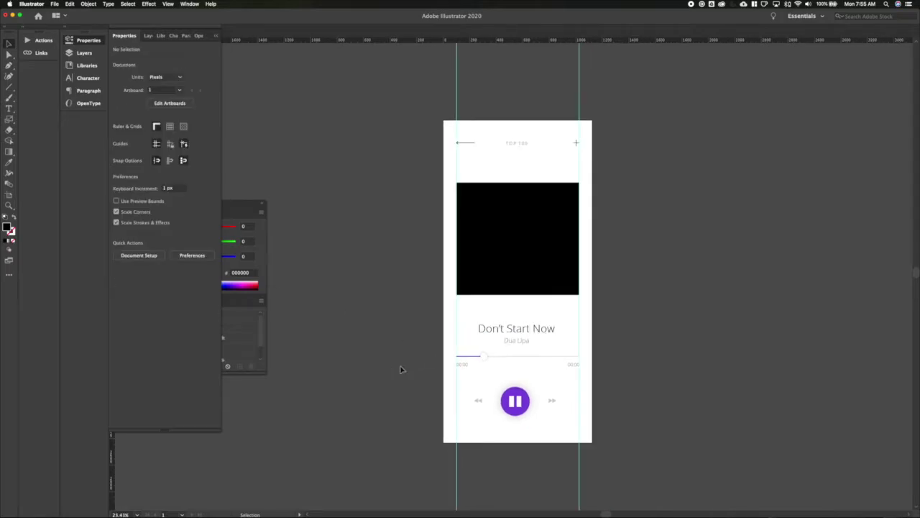
pyautogui.click(514, 345)
pyautogui.click(412, 330)
pyautogui.scroll(2, 434, 349)
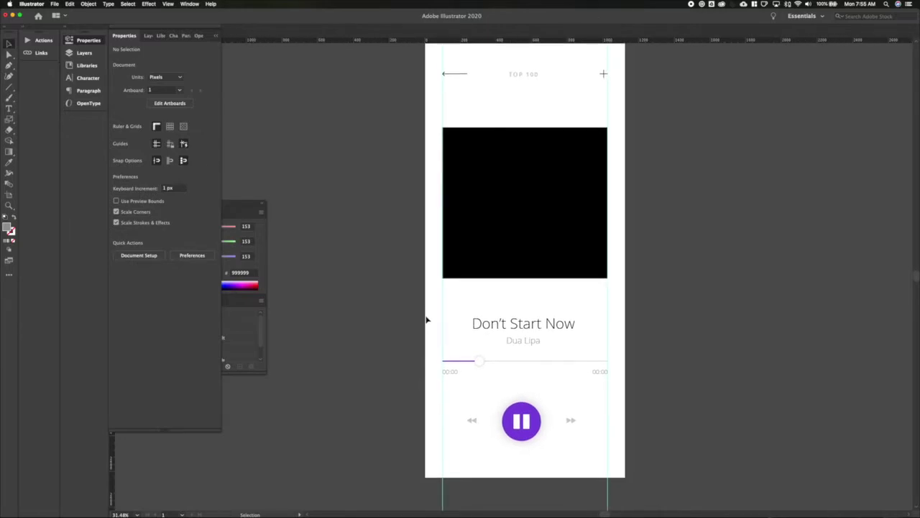
# - Bring the singer's portrait photo into the music player document
pyautogui.press('super+Tab')
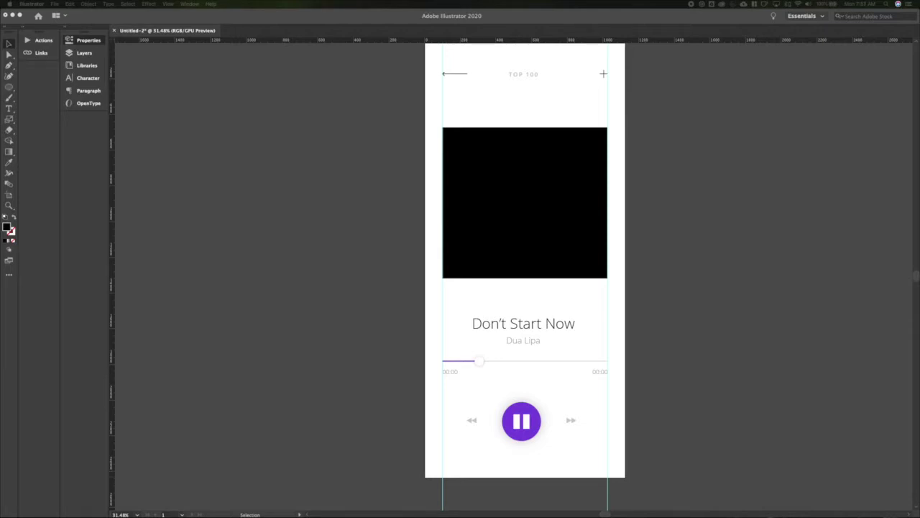
pyautogui.moveTo(308, 230); pyautogui.dragTo(317, 225)
pyautogui.click(401, 264)
# - Draw a circle about 1149 px wide over the portrait photo and delete the black album art placeholder
pyautogui.press('l')
pyautogui.moveTo(518, 366)
pyautogui.mouseDown()
pyautogui.moveTo(640, 444)
pyautogui.moveTo(602, 434)
pyautogui.mouseUp()
pyautogui.press('v')
pyautogui.click(559, 206)
pyautogui.press('Delete')
# - Centre the circle and the portrait photo on each other and make a clipping mask from them
pyautogui.moveTo(459, 190); pyautogui.dragTo(515, 271)
pyautogui.click(189, 210)
pyautogui.click(148, 210)
pyautogui.rightClick(515, 298)
pyautogui.click(545, 360)
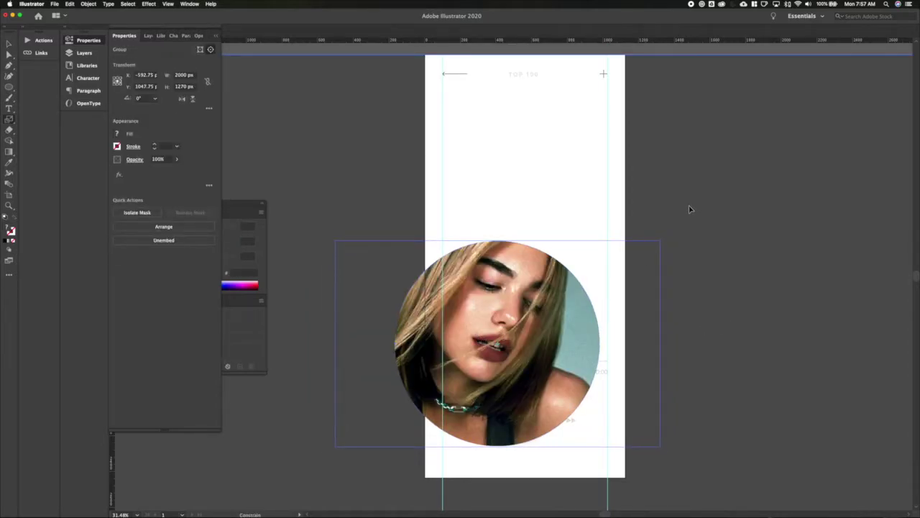
# - Scale the photo down slightly inside its circular mask and move the masked portrait into the space above the song title
pyautogui.moveTo(690, 210); pyautogui.dragTo(691, 210)
pyautogui.press('v')
pyautogui.click(736, 257)
pyautogui.moveTo(545, 335); pyautogui.dragTo(595, 152)
pyautogui.press('super+z')
pyautogui.doubleClick(636, 322)
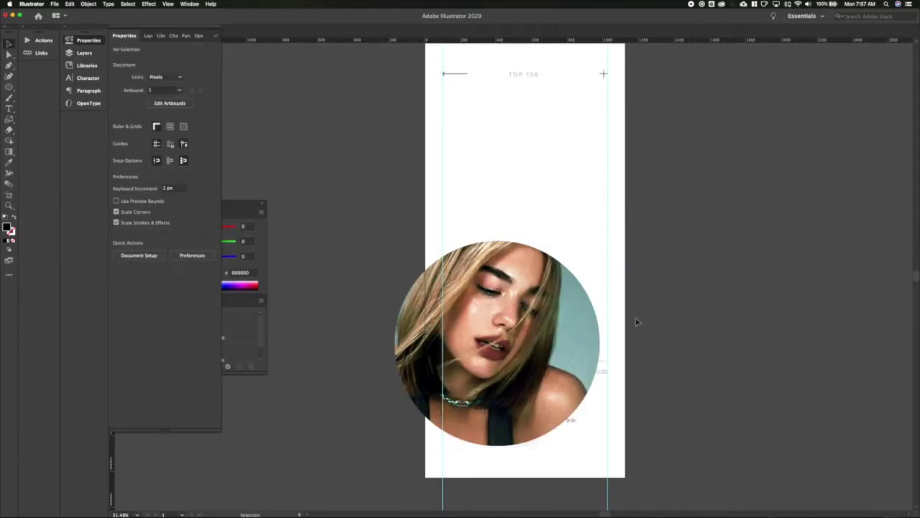
pyautogui.moveTo(547, 387); pyautogui.dragTo(576, 233)
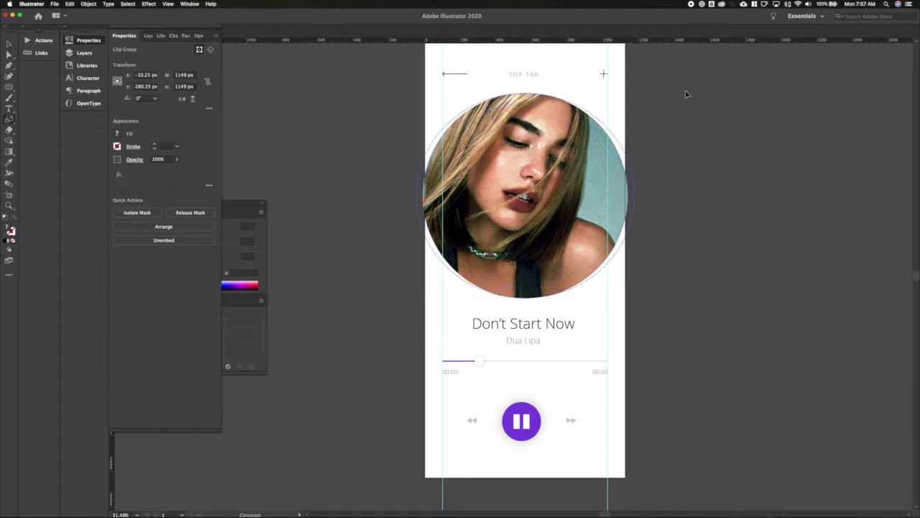
# - Enlarge the circular portrait proportionally to about 1230 px wide and nudge it down below the playlist title
pyautogui.press('s')
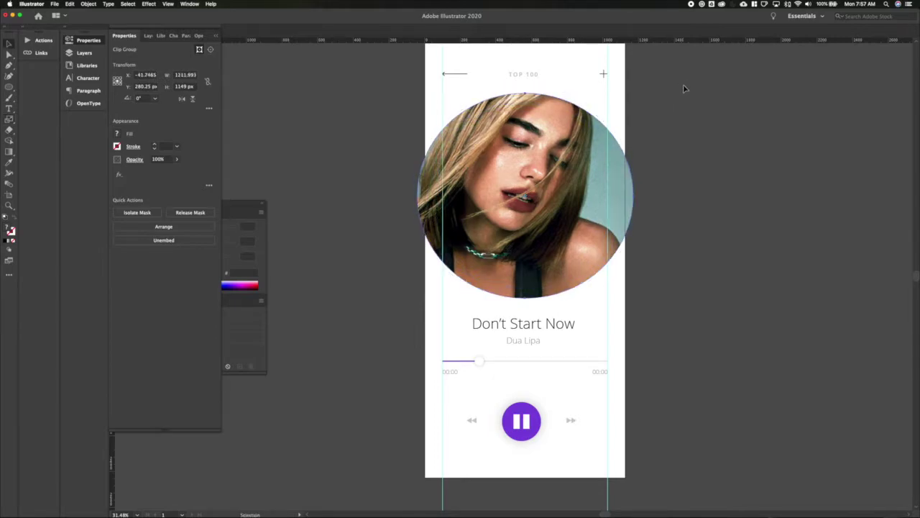
pyautogui.moveTo(643, 125); pyautogui.dragTo(629, 107)
pyautogui.press('w')
pyautogui.press('v')
pyautogui.scroll(2, 662, 146)
pyautogui.hotkey('shift', 'Down')
pyautogui.hotkey('shift', 'Down')
pyautogui.hotkey('shift', 'Down')
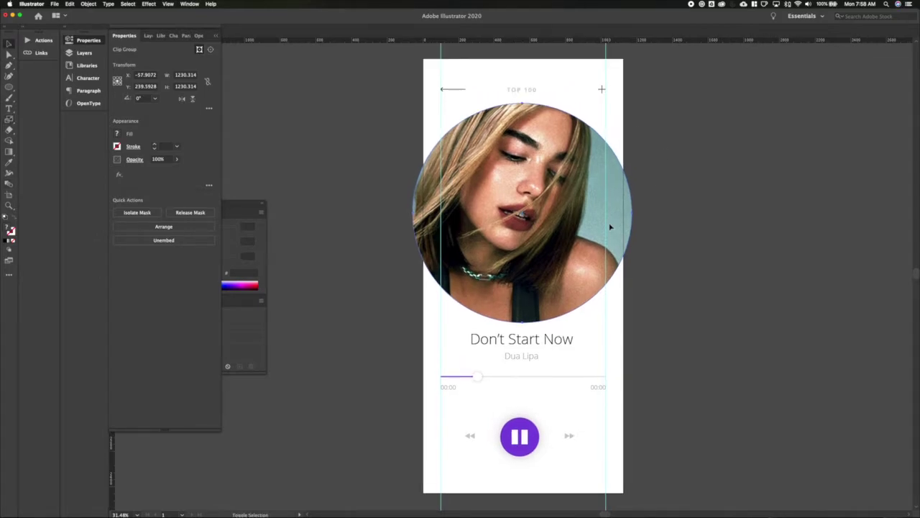
pyautogui.moveTo(682, 487); pyautogui.dragTo(681, 486)
pyautogui.hotkey('shift', 'Down')
pyautogui.press('super+z')
# - Move the song title, artist name, progress slider and time labels down together, away from the portrait
pyautogui.moveTo(356, 330); pyautogui.dragTo(653, 395)
pyautogui.hotkey('shift', 'Down')
pyautogui.hotkey('shift', 'Down')
pyautogui.hotkey('shift', 'Down')
pyautogui.hotkey('shift', 'Down')
pyautogui.click(654, 394)
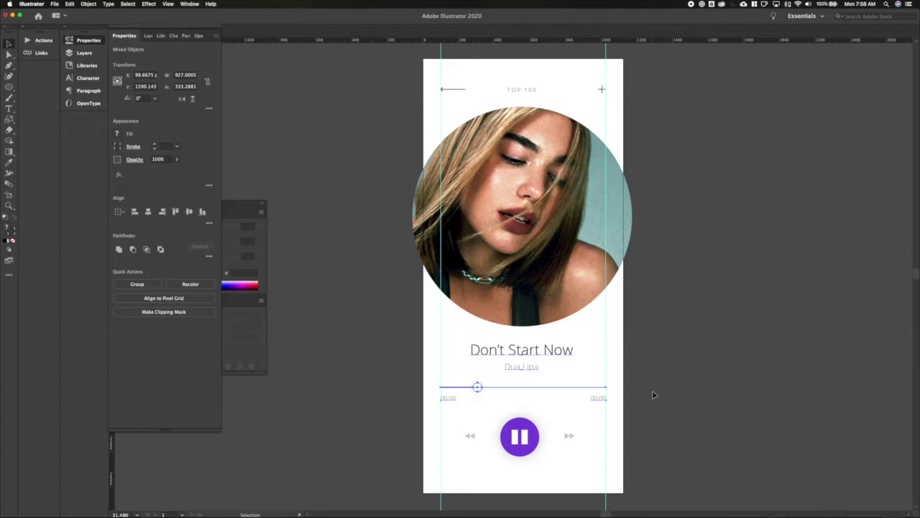
# - Add a Multiply drop shadow to the circular portrait with 20% opacity, zero offsets and a 30 px blur
pyautogui.click(612, 240)
pyautogui.click(149, 4)
pyautogui.moveTo(175, 79)
pyautogui.moveTo(177, 96)
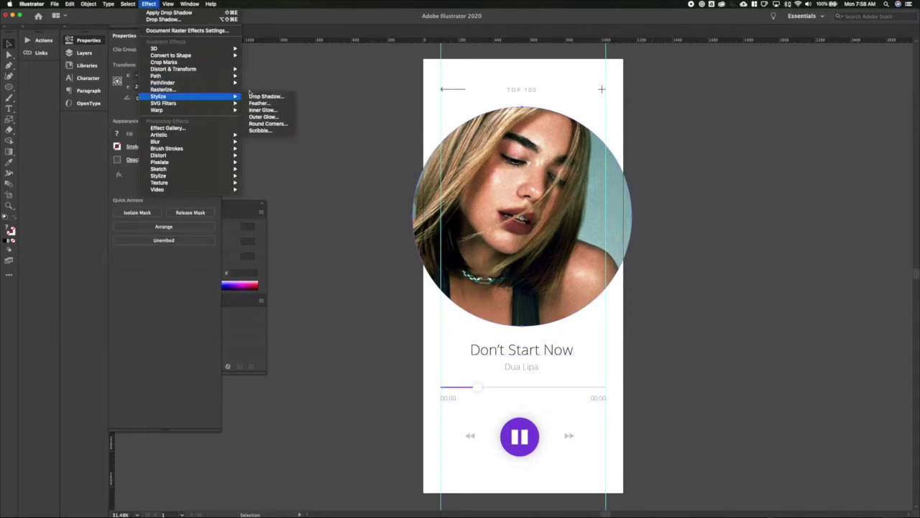
pyautogui.click(267, 93)
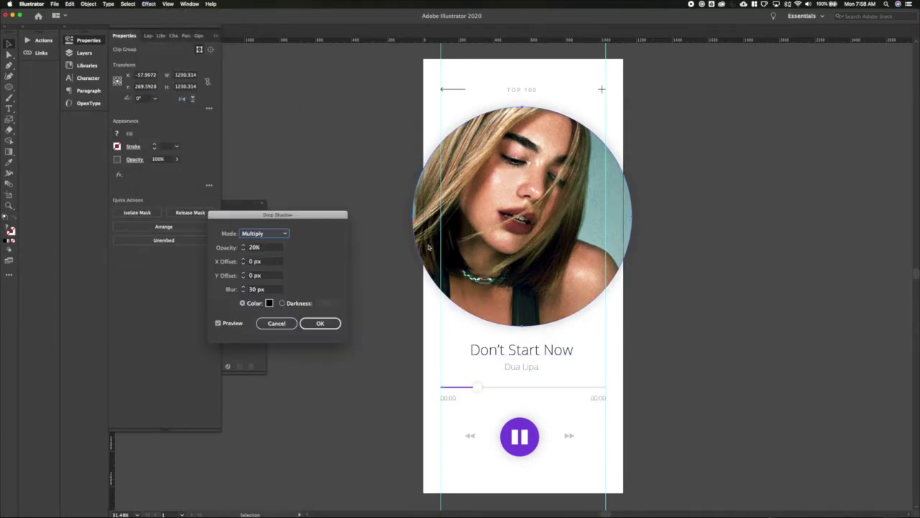
pyautogui.click(323, 325)
pyautogui.click(432, 309)
# - Draw a small circle about 58 px wide beside the artboard and fill it white
pyautogui.press('l')
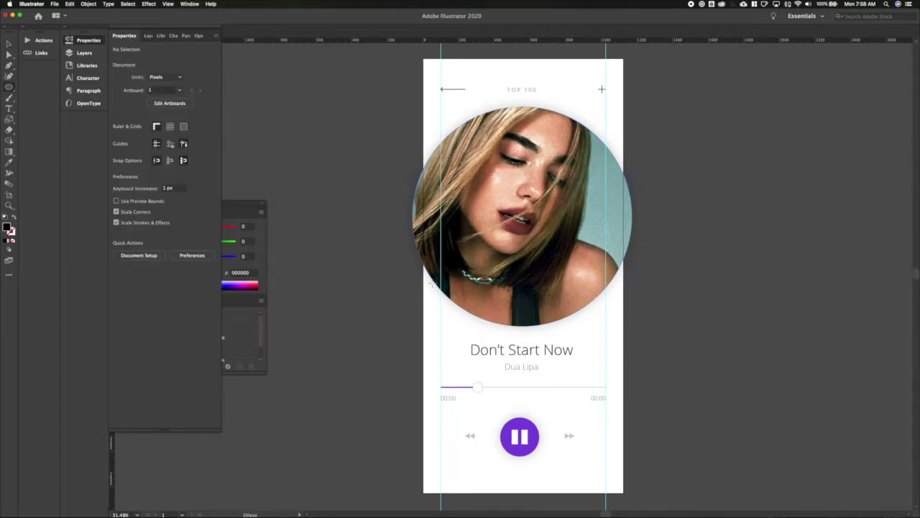
pyautogui.moveTo(379, 290); pyautogui.dragTo(381, 293)
pyautogui.press('v')
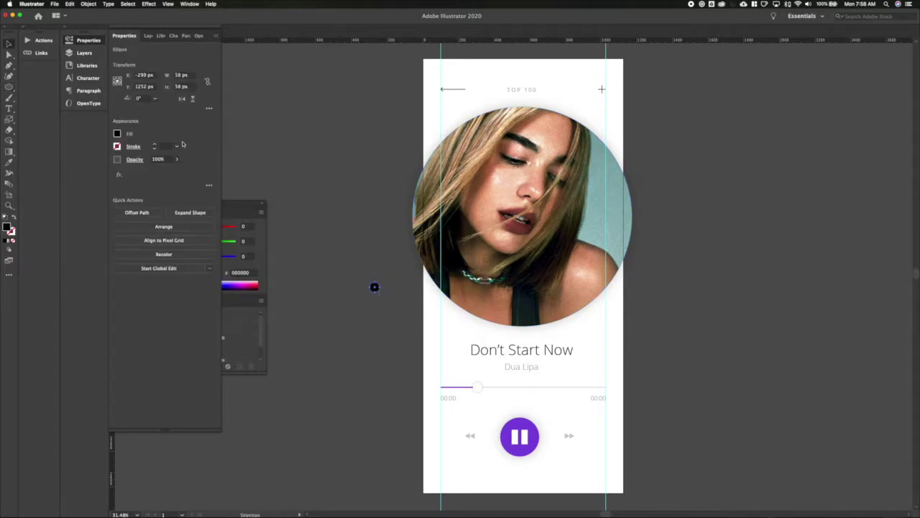
pyautogui.click(118, 134)
pyautogui.click(35, 168)
# - Centre the small white circle and the portrait on each other and move both back above the song title
pyautogui.keyDown('shift'); pyautogui.click(431, 217); pyautogui.keyUp('shift')
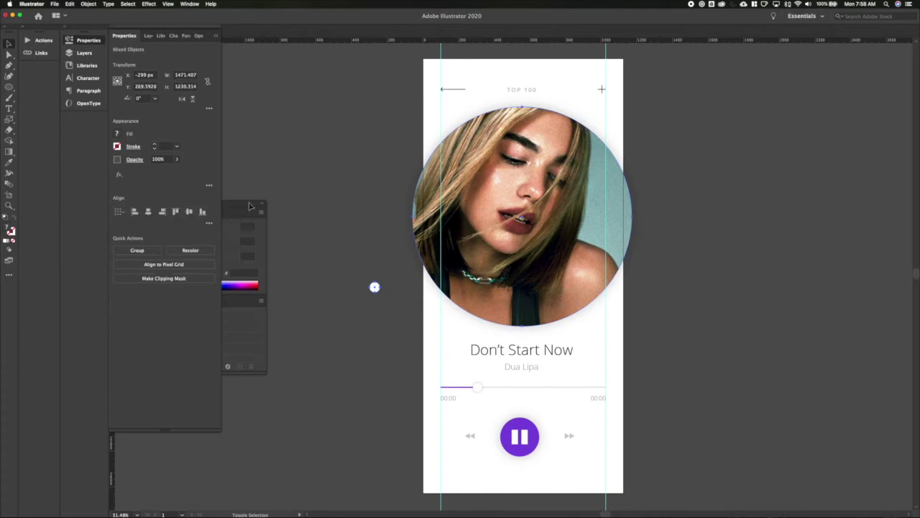
pyautogui.click(189, 212)
pyautogui.click(148, 212)
pyautogui.hotkey('shift', 'Right')
pyautogui.hotkey('shift', 'Right')
pyautogui.hotkey('shift', 'Right')
pyautogui.hotkey('shift', 'Right')
pyautogui.hotkey('shift', 'Right')
pyautogui.hotkey('shift', 'Right')
pyautogui.hotkey('shift', 'Right')
pyautogui.hotkey('shift', 'Right')
pyautogui.hotkey('shift', 'Right')
pyautogui.hotkey('shift', 'Right')
pyautogui.hotkey('shift', 'Right')
pyautogui.hotkey('shift', 'Right')
pyautogui.hotkey('shift', 'Right')
pyautogui.hotkey('shift', 'Right')
pyautogui.hotkey('shift', 'Right')
pyautogui.hotkey('shift', 'Right')
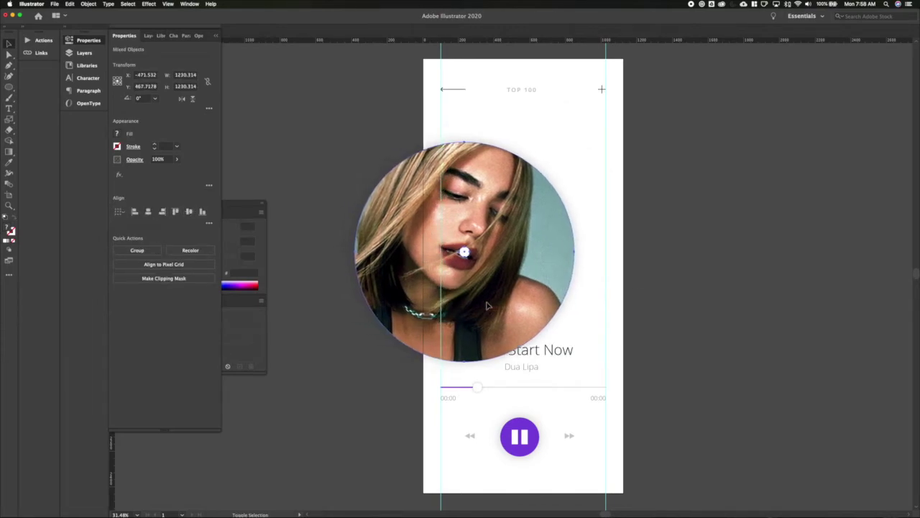
pyautogui.hotkey('shift', 'Right')
pyautogui.hotkey('shift', 'Right')
pyautogui.hotkey('shift', 'Right')
pyautogui.hotkey('shift', 'Right')
pyautogui.hotkey('shift', 'Right')
pyautogui.hotkey('shift', 'Right')
pyautogui.hotkey('shift', 'Right')
pyautogui.hotkey('shift', 'Up')
pyautogui.hotkey('shift', 'Up')
pyautogui.hotkey('shift', 'Up')
pyautogui.hotkey('shift', 'Up')
pyautogui.hotkey('shift', 'Up')
pyautogui.hotkey('shift', 'Up')
pyautogui.hotkey('shift', 'Up')
pyautogui.hotkey('shift', 'Up')
pyautogui.hotkey('shift', 'Up')
pyautogui.hotkey('shift', 'Up')
pyautogui.hotkey('shift', 'Up')
pyautogui.hotkey('shift', 'Up')
pyautogui.hotkey('shift', 'Up')
pyautogui.hotkey('shift', 'Up')
pyautogui.hotkey('shift', 'Up')
pyautogui.hotkey('shift', 'Up')
pyautogui.hotkey('shift', 'Up')
pyautogui.hotkey('shift', 'Up')
pyautogui.hotkey('shift', 'Up')
pyautogui.hotkey('shift', 'Up')
pyautogui.hotkey('shift', 'Right')
pyautogui.hotkey('shift', 'Right')
pyautogui.hotkey('shift', 'Right')
pyautogui.hotkey('shift', 'Right')
pyautogui.hotkey('shift', 'Right')
pyautogui.hotkey('shift', 'Right')
pyautogui.hotkey('shift', 'Right')
pyautogui.hotkey('shift', 'Right')
pyautogui.hotkey('shift', 'Right')
pyautogui.hotkey('shift', 'Right')
pyautogui.hotkey('shift', 'Right')
pyautogui.hotkey('shift', 'Right')
pyautogui.hotkey('shift', 'Right')
pyautogui.hotkey('shift', 'Right')
pyautogui.hotkey('shift', 'Right')
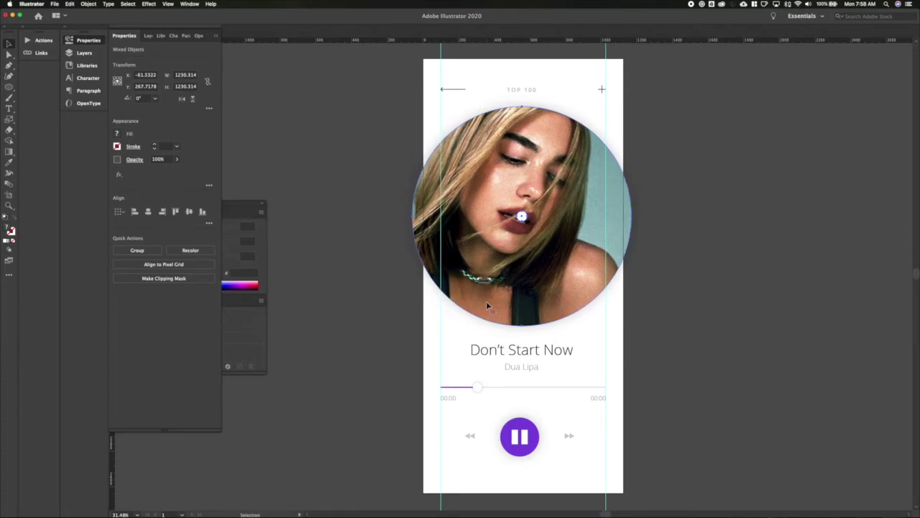
# - Delete the small white circle from the middle of the portrait and leave nothing selected
pyautogui.press('super+shift+a')
pyautogui.click(523, 218)
pyautogui.press('Delete')
pyautogui.click(462, 225)
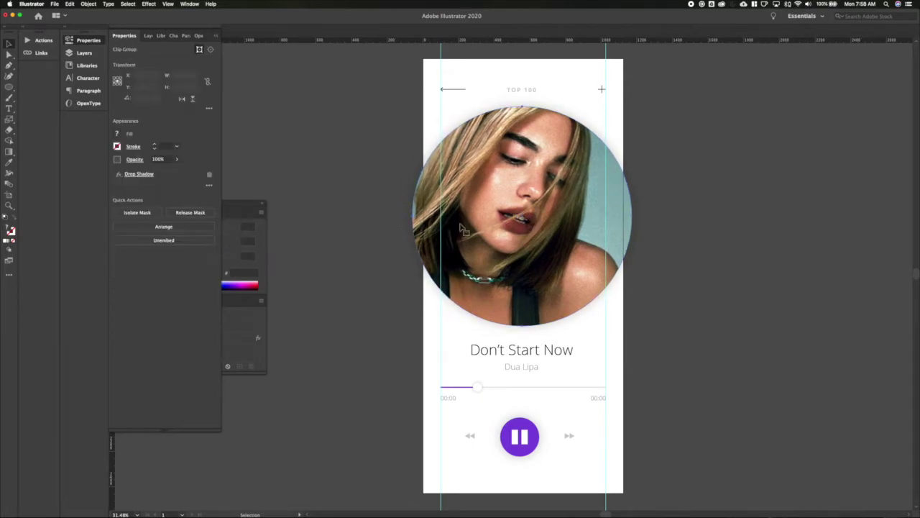
pyautogui.press('super+shift+a')
# - Draw a circle about 1394 px wide around the portrait with no fill and a 3 px purple stroke
pyautogui.press('l')
pyautogui.moveTo(391, 103); pyautogui.dragTo(640, 348)
pyautogui.press('v')
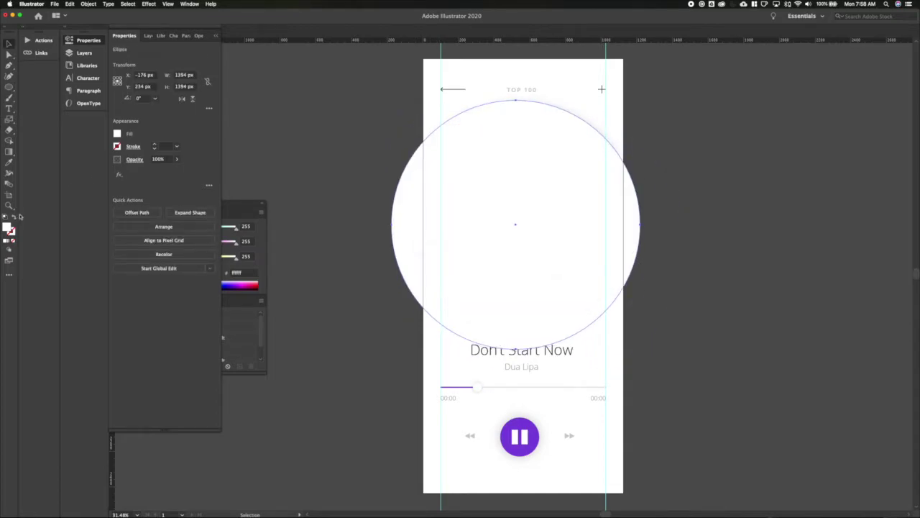
pyautogui.click(15, 216)
pyautogui.click(117, 146)
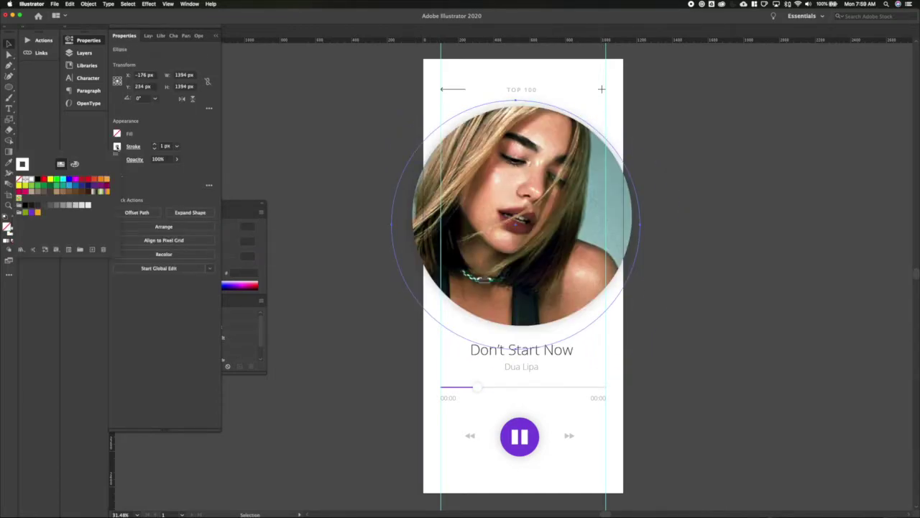
pyautogui.click(32, 213)
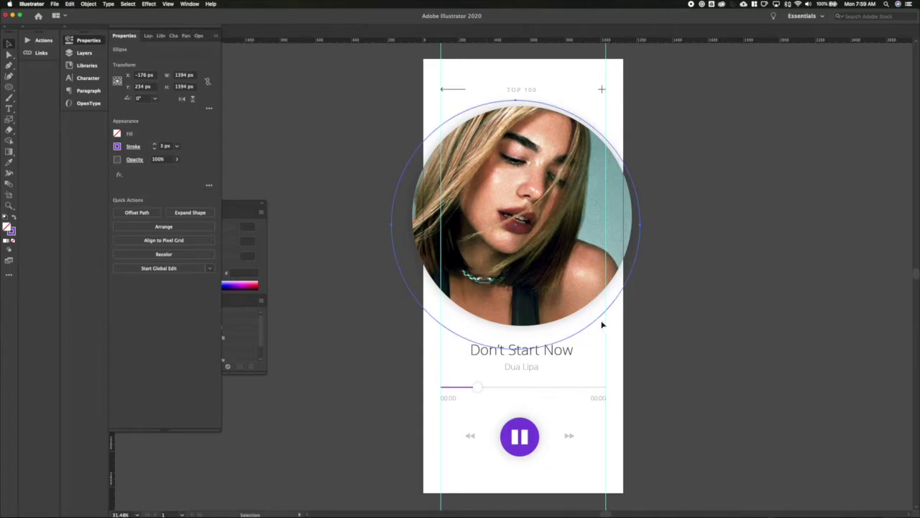
# - Centre the purple ring and the portrait on each other and nudge both up on the artboard
pyautogui.keyDown('shift'); pyautogui.click(602, 325); pyautogui.keyUp('shift')
pyautogui.click(149, 213)
pyautogui.hotkey('shift', 'Up')
pyautogui.hotkey('shift', 'Up')
pyautogui.hotkey('shift', 'Up')
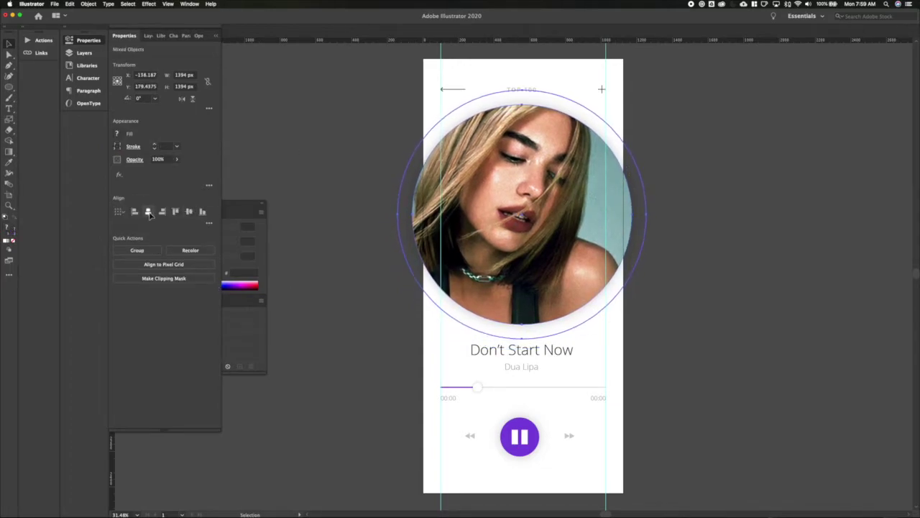
# - Scale the purple ring down around its centre to about 1286 px wide, close to the portrait's edge
pyautogui.click(633, 140)
pyautogui.click(626, 149)
pyautogui.moveTo(703, 100); pyautogui.dragTo(710, 95)
pyautogui.press('v')
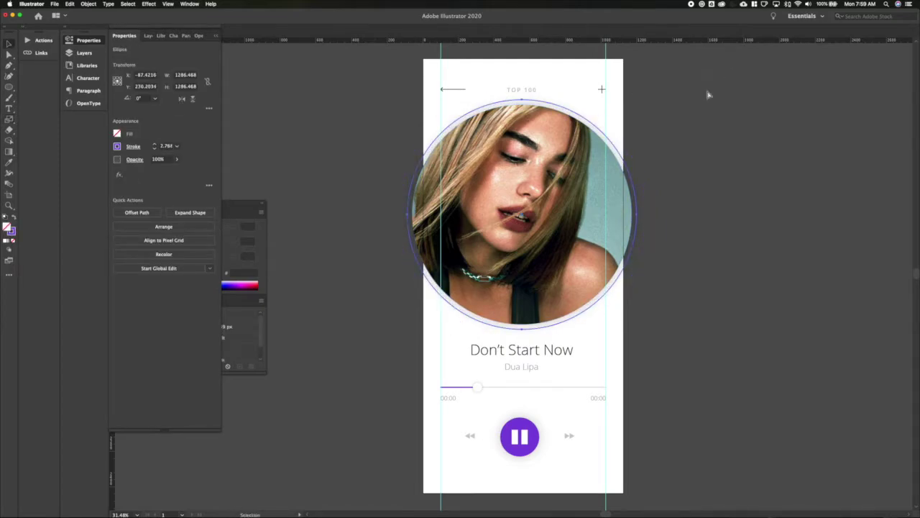
pyautogui.click(708, 95)
# - Create five progressively larger scaled copies of the ring around the portrait, the outermost about 2226 px wide
pyautogui.press('super+z')
pyautogui.press('s')
pyautogui.moveTo(624, 97)
pyautogui.mouseDown()
pyautogui.moveTo(641, 76)
pyautogui.moveTo(672, 71)
pyautogui.moveTo(684, 57)
pyautogui.mouseUp()
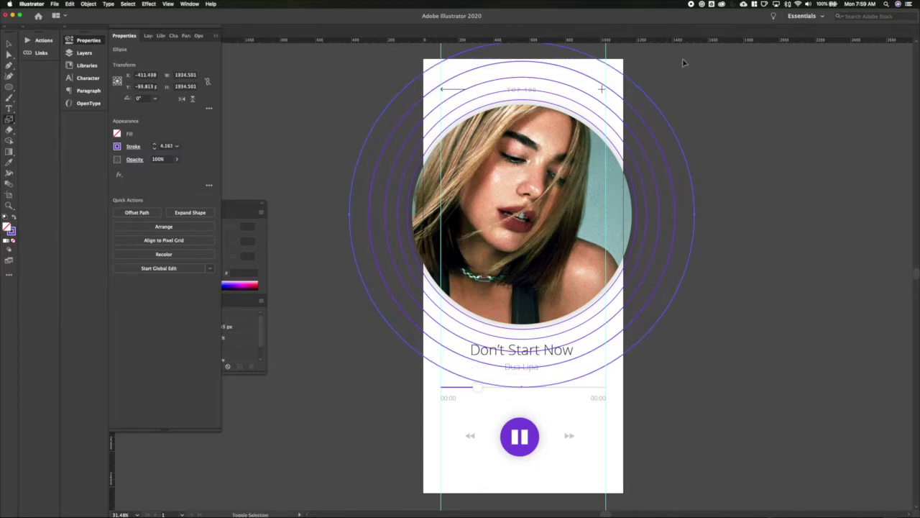
pyautogui.moveTo(673, 66); pyautogui.dragTo(698, 48)
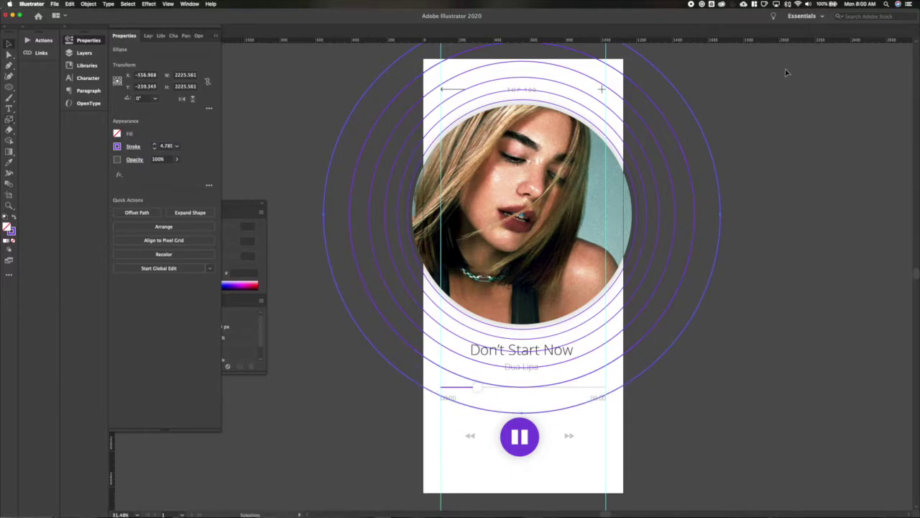
pyautogui.moveTo(629, 172); pyautogui.dragTo(626, 173)
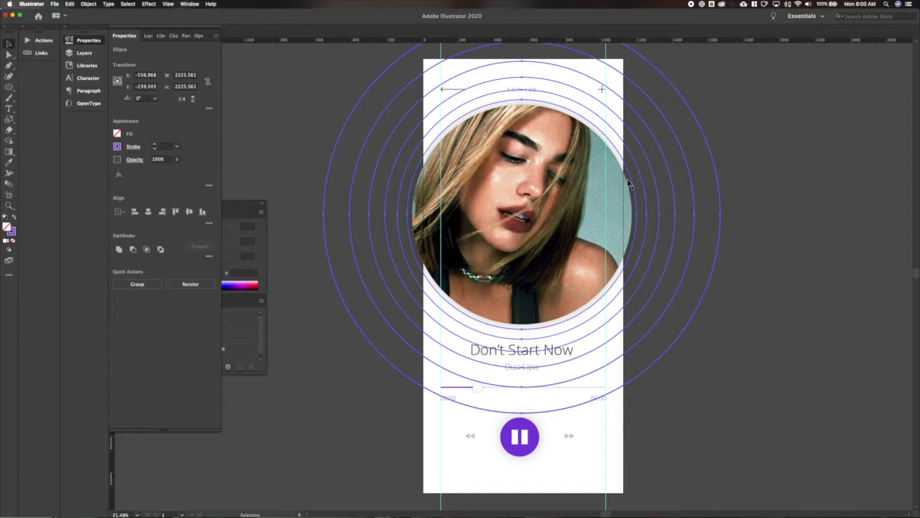
pyautogui.click(738, 287)
# - Set the innermost ring's stroke to 6 px and the second ring's stroke to 5 px
pyautogui.scroll(-1, 738, 287)
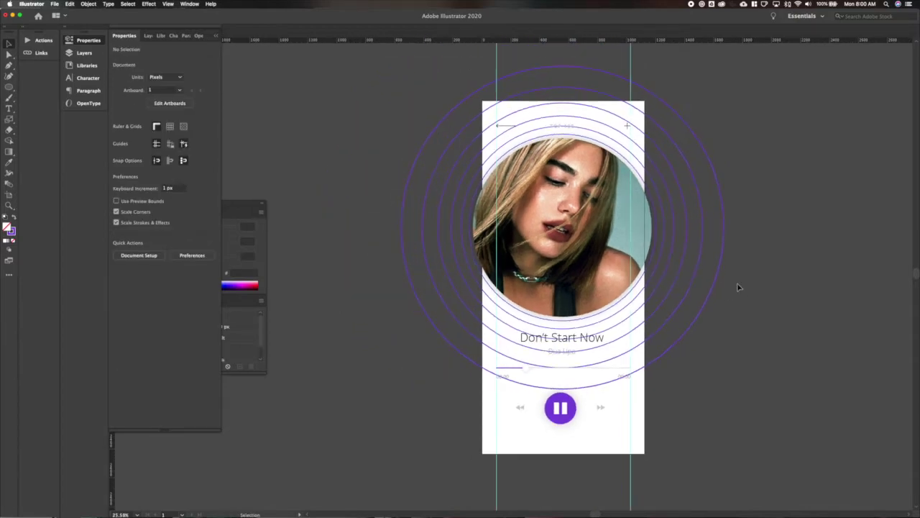
pyautogui.click(519, 314)
pyautogui.click(693, 244)
pyautogui.click(532, 318)
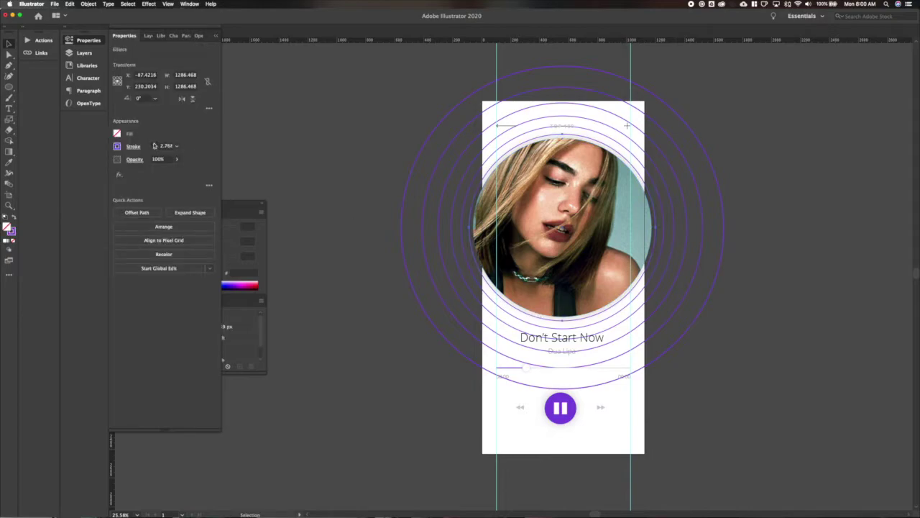
pyautogui.doubleClick(154, 145)
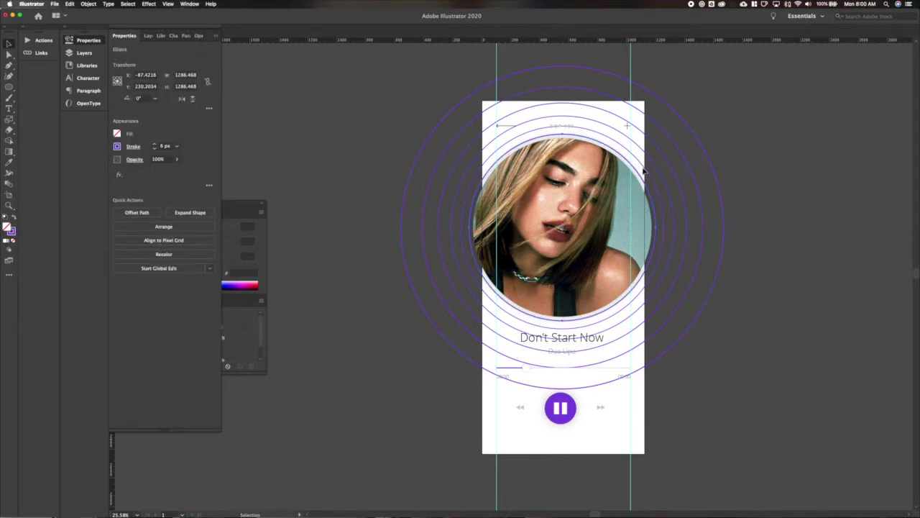
pyautogui.click(507, 143)
pyautogui.click(153, 146)
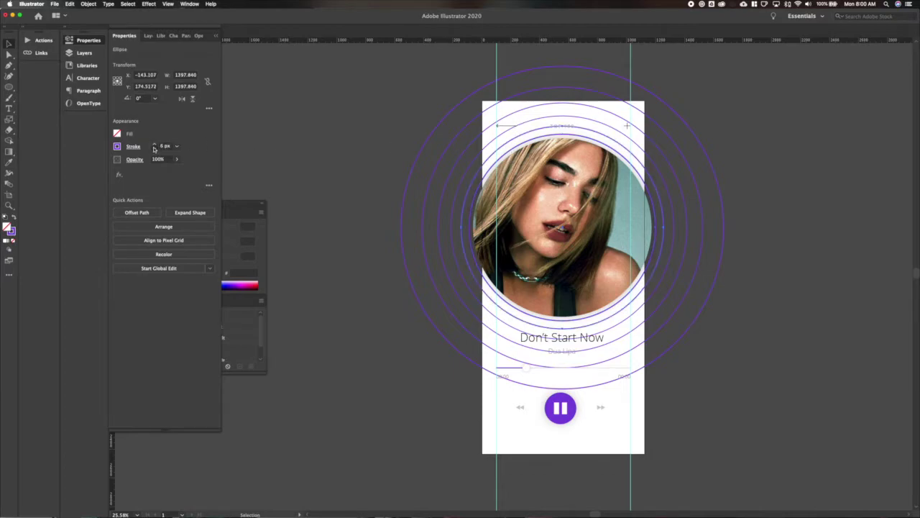
# - Thin the strokes of the four outer rings step by step outwards, with 3 px and 2 px on the two inside the outermost
pyautogui.click(483, 147)
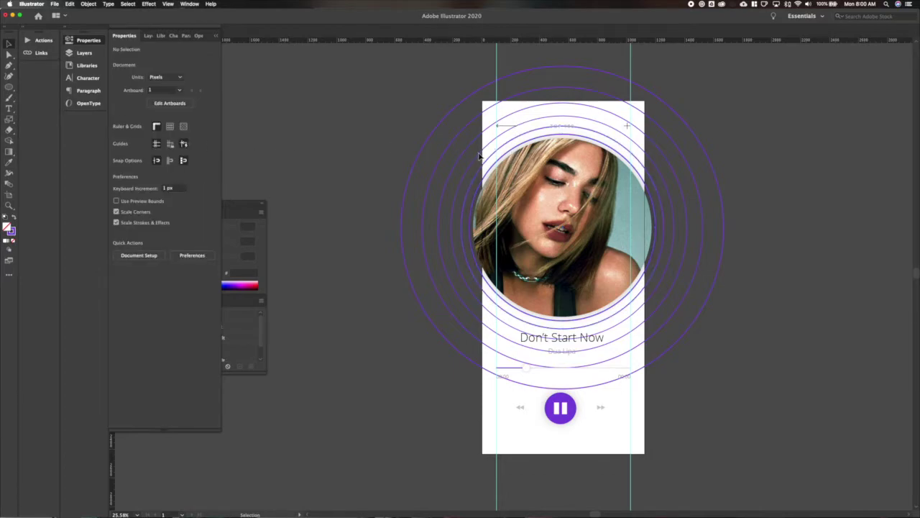
pyautogui.click(479, 153)
pyautogui.click(476, 146)
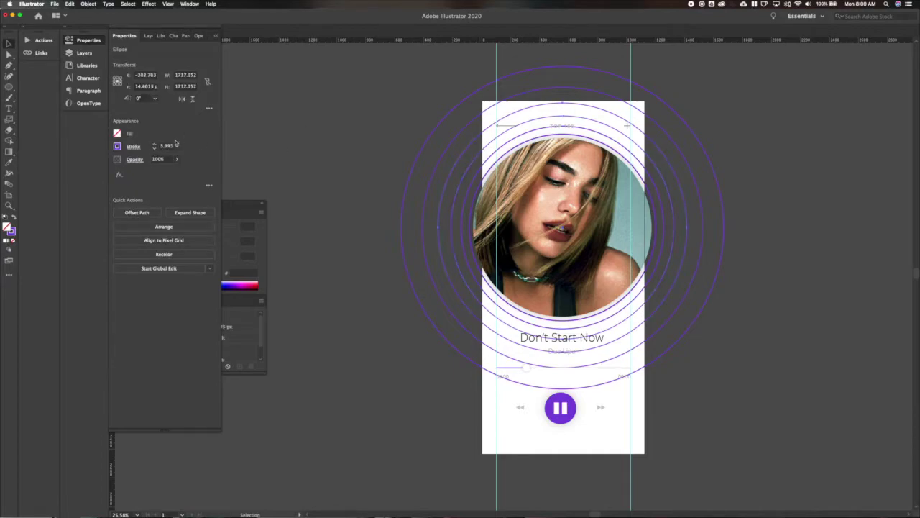
pyautogui.click(454, 142)
pyautogui.click(155, 149)
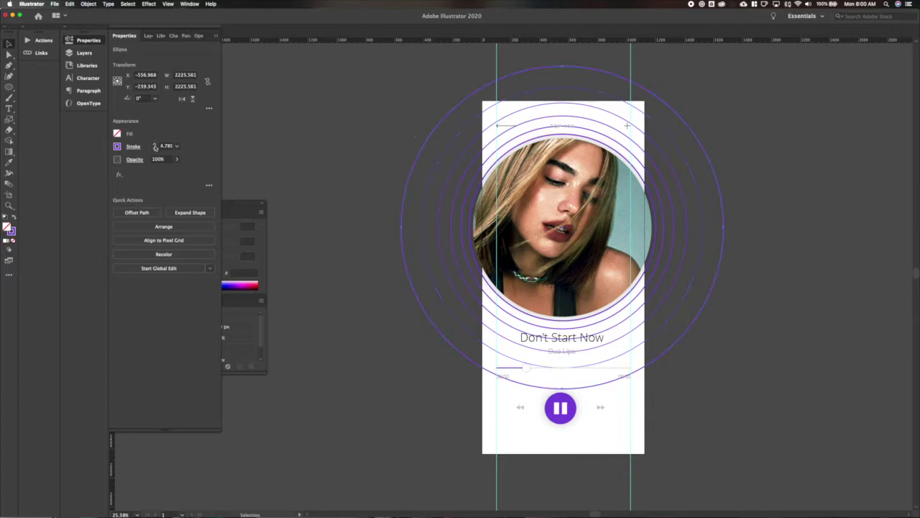
pyautogui.click(791, 363)
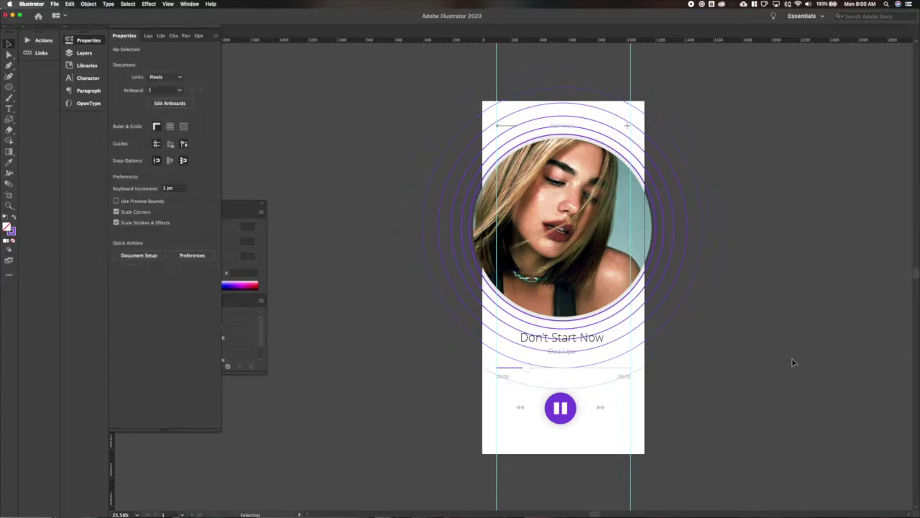
# - Lower the opacity of the two rings just inside the outermost ring
pyautogui.scroll(3, 794, 362)
pyautogui.hscroll(-3, 794, 362)
pyautogui.scroll(3, 794, 363)
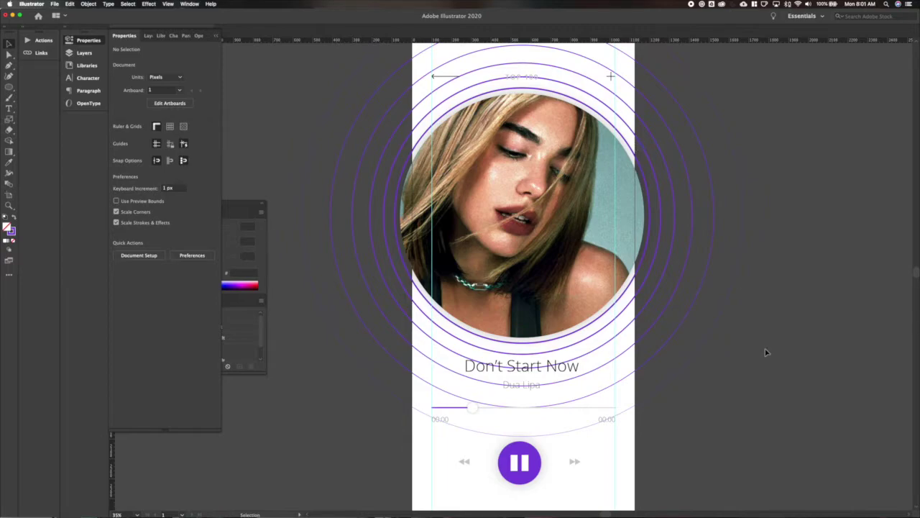
pyautogui.click(710, 305)
pyautogui.click(172, 159)
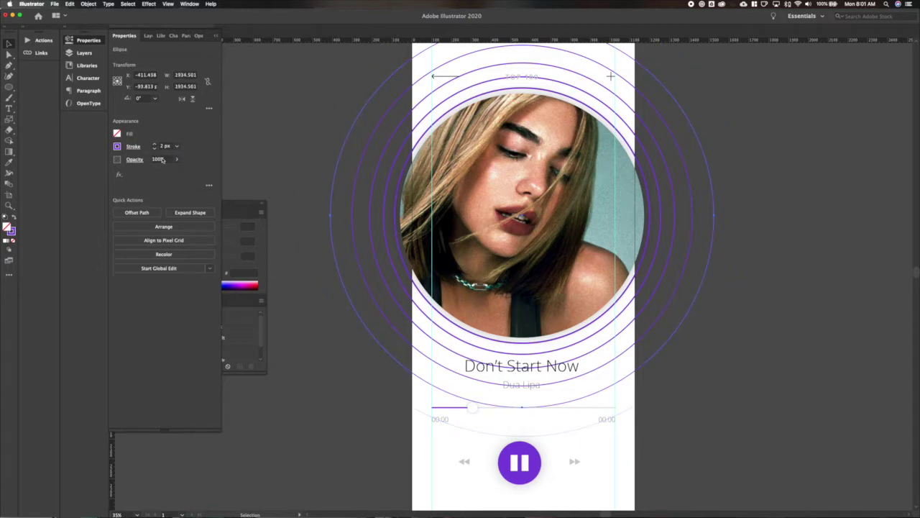
pyautogui.press('Return')
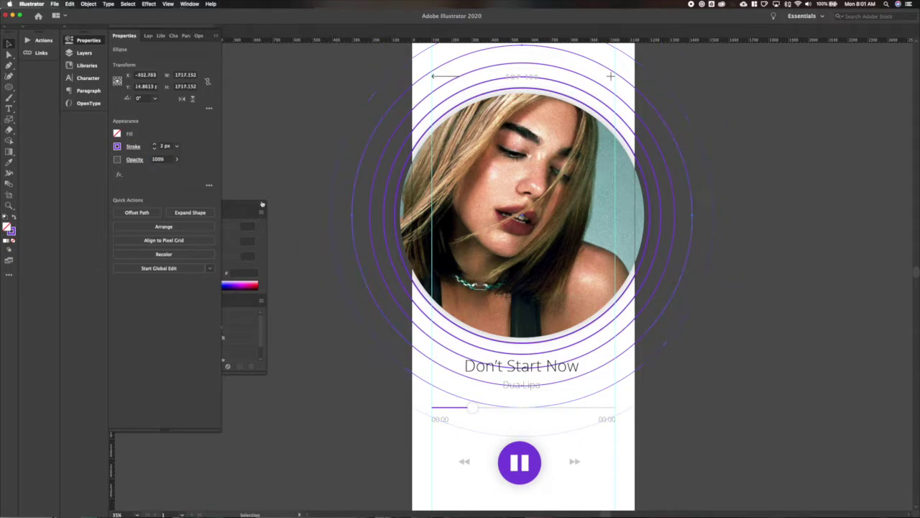
pyautogui.press('Return')
# - Set the opacity of the third and second rings from the portrait to 90%
pyautogui.click(663, 271)
pyautogui.click(166, 159)
pyautogui.write('90')
pyautogui.press('Return')
pyautogui.click(657, 232)
pyautogui.click(170, 160)
pyautogui.write('90')
pyautogui.press('Return')
pyautogui.click(364, 421)
# - Select all the purple rings and scale them together around their centre to about 2265 px overall width
pyautogui.scroll(-2, 375, 438)
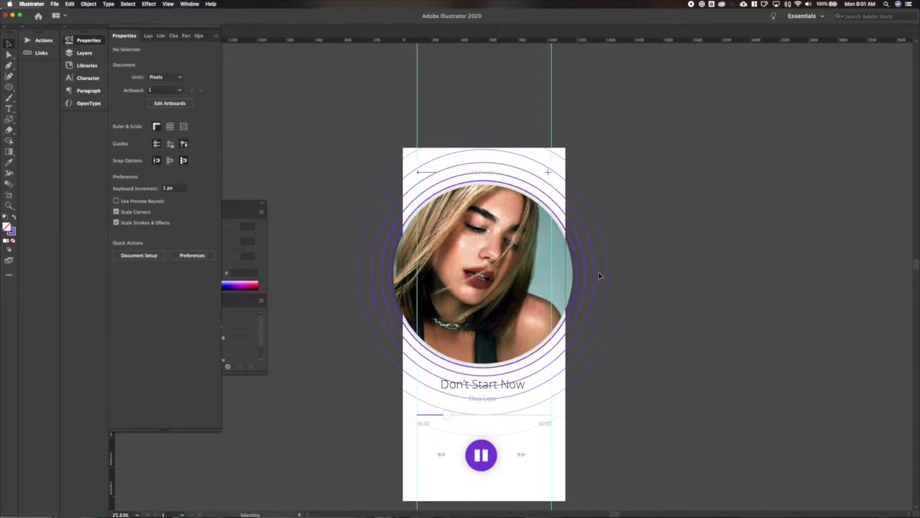
pyautogui.moveTo(599, 275); pyautogui.dragTo(575, 280)
pyautogui.press('s')
pyautogui.moveTo(648, 156); pyautogui.dragTo(669, 129)
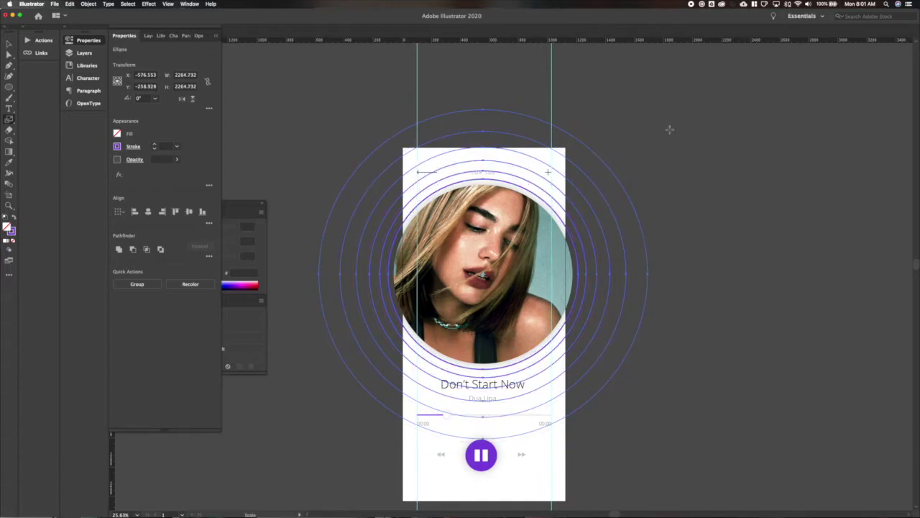
pyautogui.press('v')
pyautogui.click(675, 157)
pyautogui.scroll(1, 654, 308)
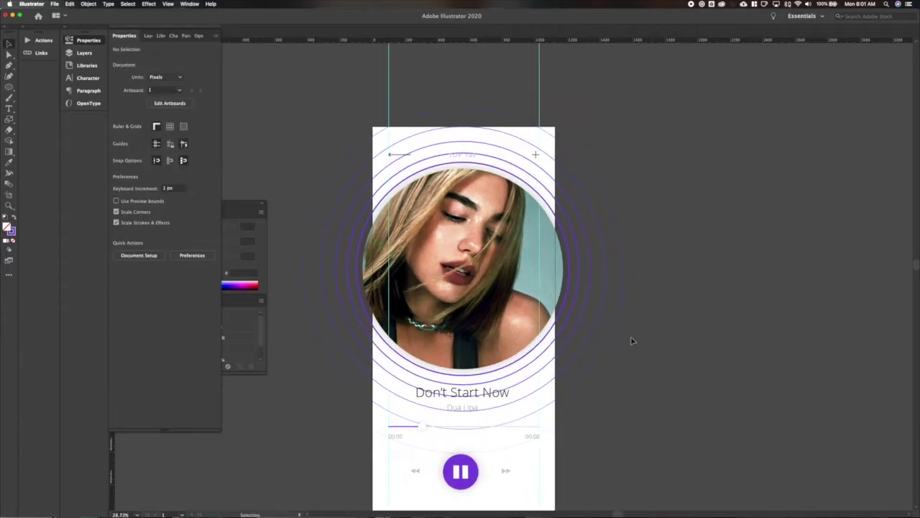
# - Draw a 1120 x 1334 px rectangle over the artboard's lower part with a white fill and no stroke
pyautogui.press('m')
pyautogui.scroll(-2, 458, 418)
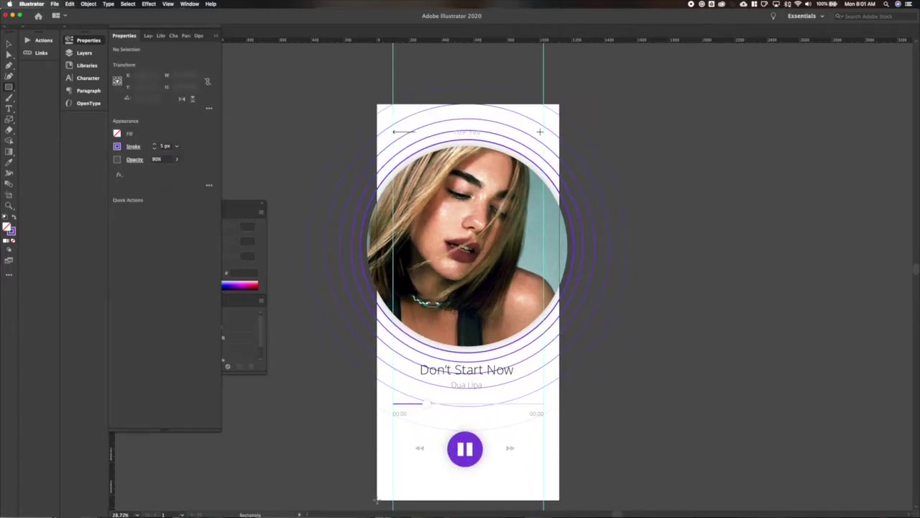
pyautogui.moveTo(377, 285); pyautogui.dragTo(559, 500)
pyautogui.press('v')
pyautogui.click(154, 148)
pyautogui.click(154, 148)
pyautogui.click(154, 149)
pyautogui.click(154, 148)
pyautogui.click(154, 148)
pyautogui.click(118, 134)
pyautogui.click(31, 166)
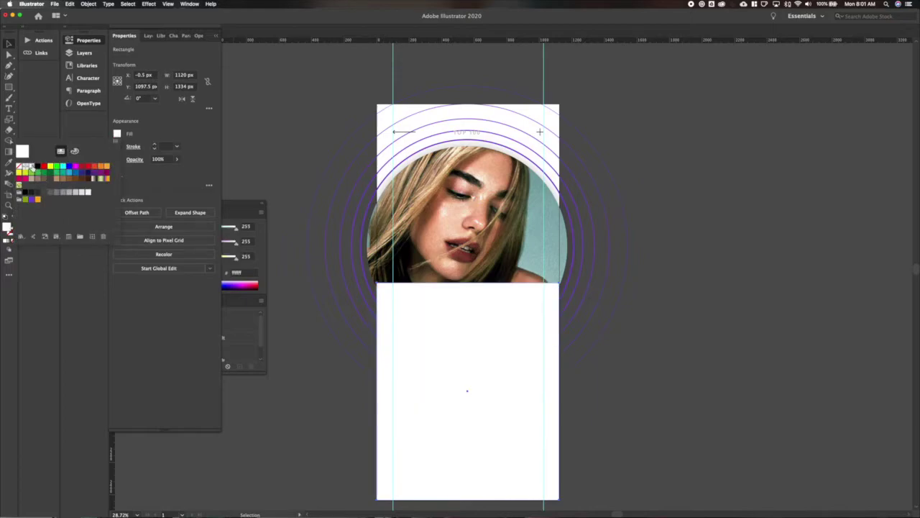
# - Apply a linear gradient fill to the white rectangle and set its opacity to 90%
pyautogui.click(10, 141)
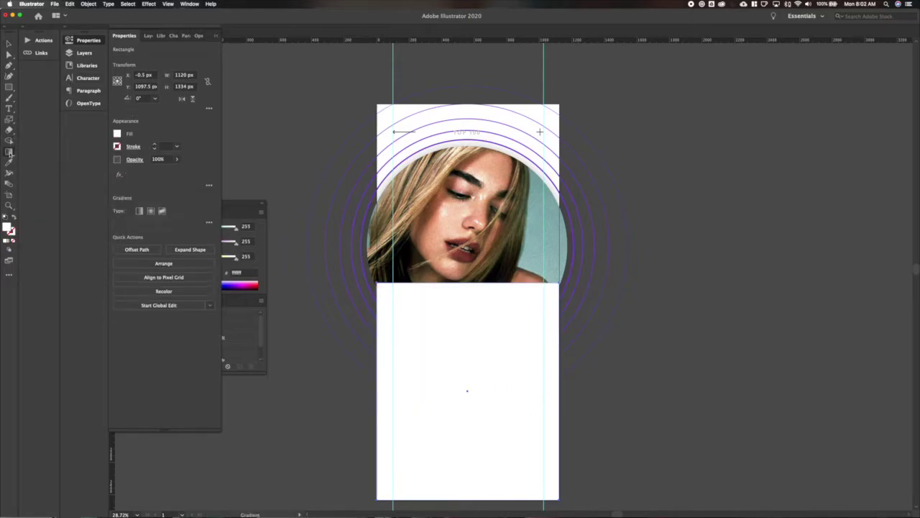
pyautogui.click(486, 327)
pyautogui.click(159, 159)
pyautogui.write('90')
pyautogui.press('Tab')
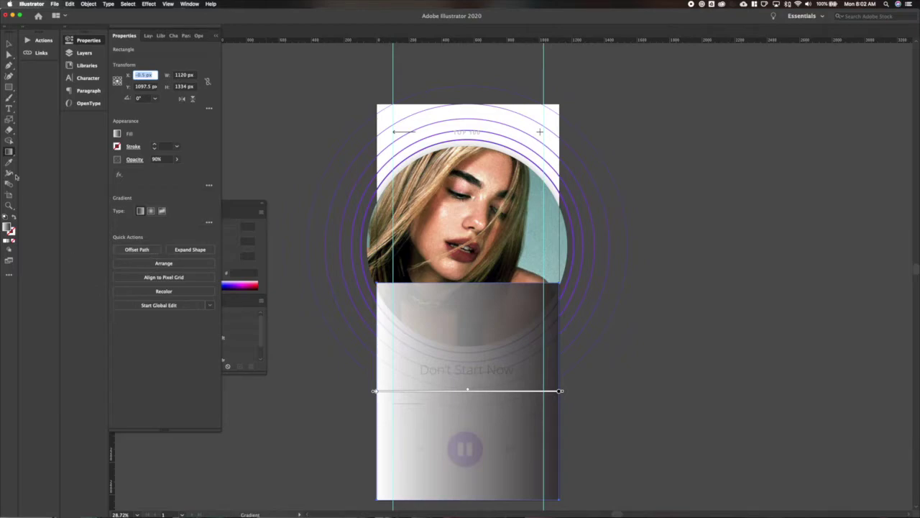
pyautogui.click(139, 212)
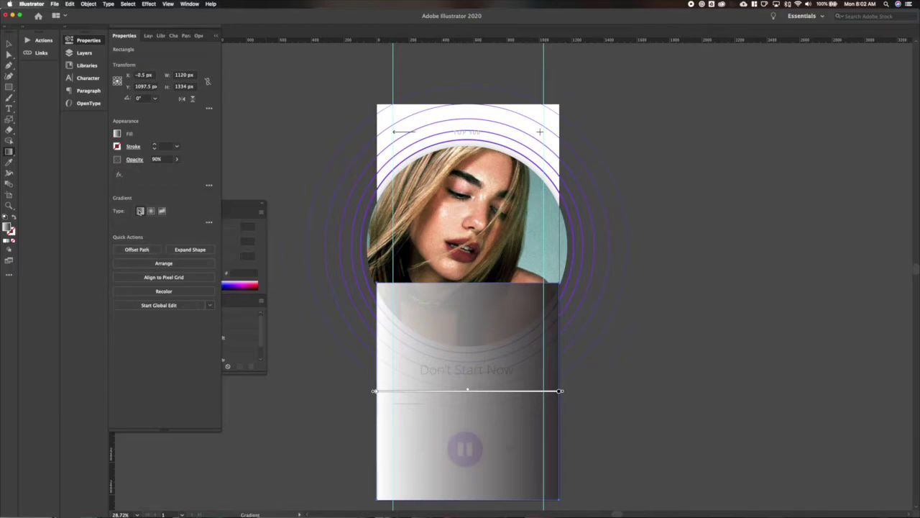
# - Set the gradient's starting colour stop to 0% opacity and recolour its black end stop white
pyautogui.click(209, 225)
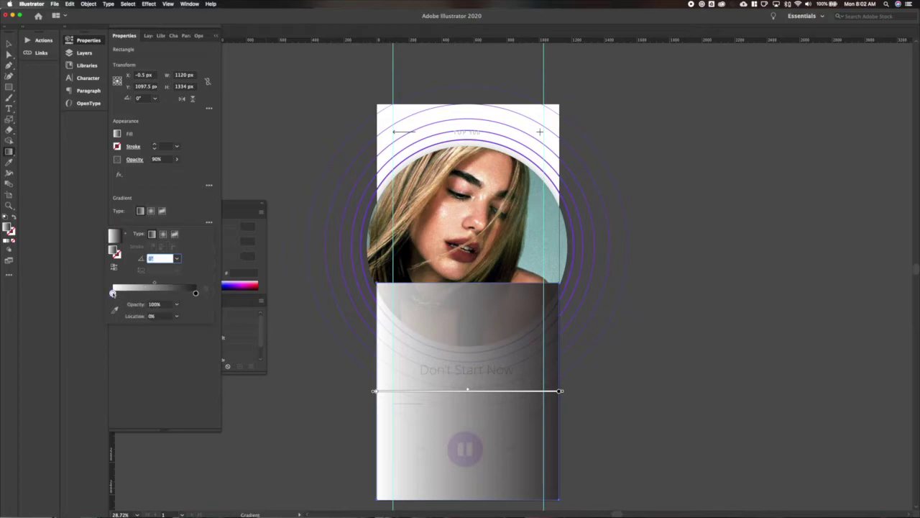
pyautogui.doubleClick(112, 293)
pyautogui.write('0')
pyautogui.press('Return')
pyautogui.doubleClick(195, 293)
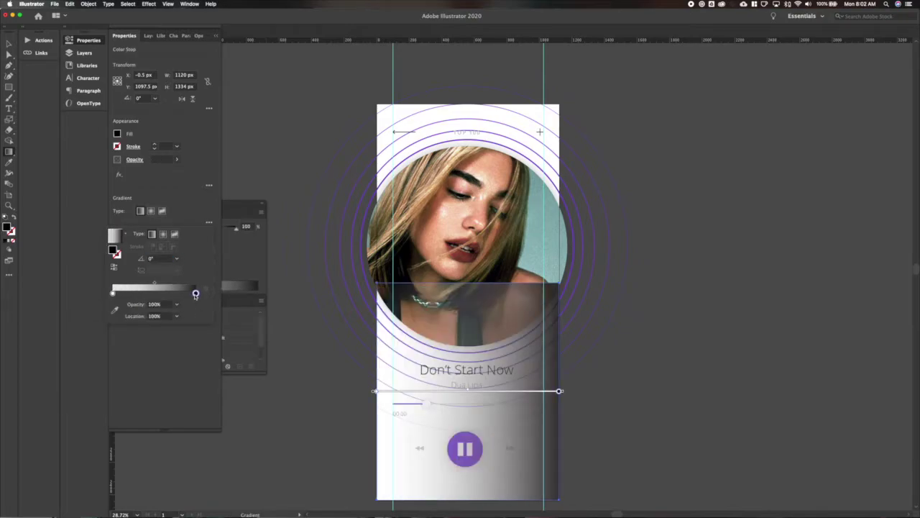
pyautogui.click(93, 321)
pyautogui.press('Return')
# - Set the gradient angle to 90° and reverse it to run from transparent at the top to white at the bottom
pyautogui.doubleClick(157, 259)
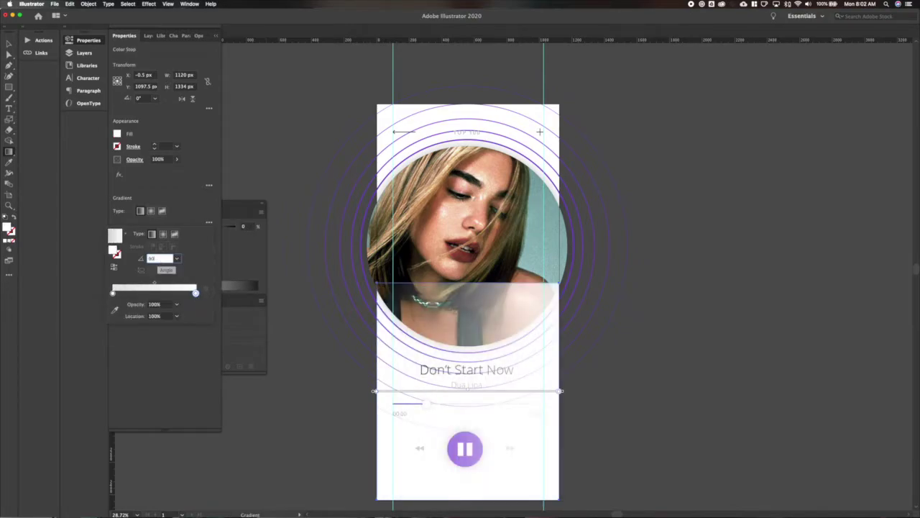
pyautogui.write('90')
pyautogui.press('Return')
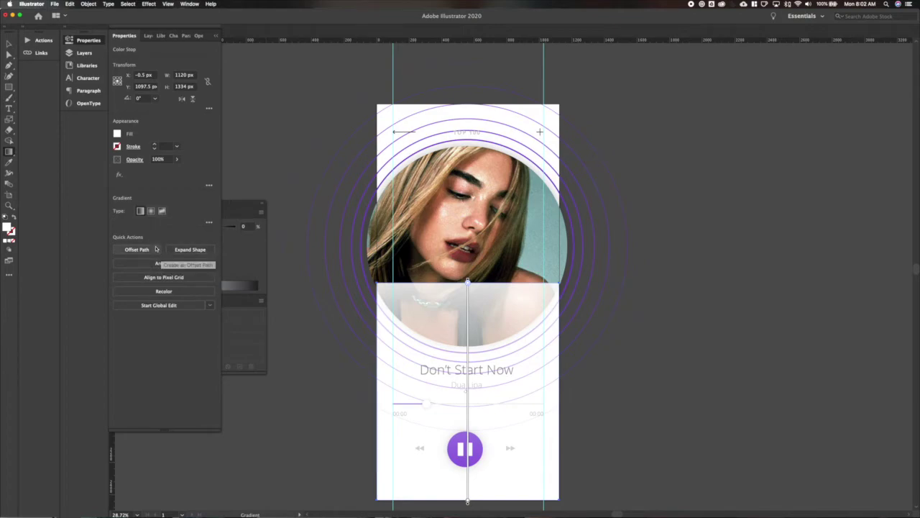
pyautogui.click(209, 222)
pyautogui.click(113, 293)
pyautogui.click(114, 267)
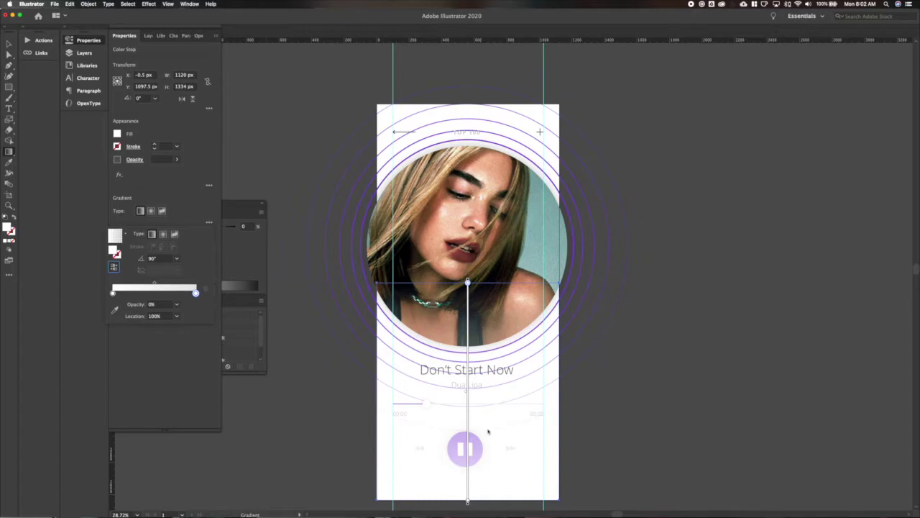
pyautogui.click(489, 487)
pyautogui.press('v')
pyautogui.click(662, 374)
# - Send the gradient rectangle and the rings behind the portrait, song text and playback controls
pyautogui.click(471, 495)
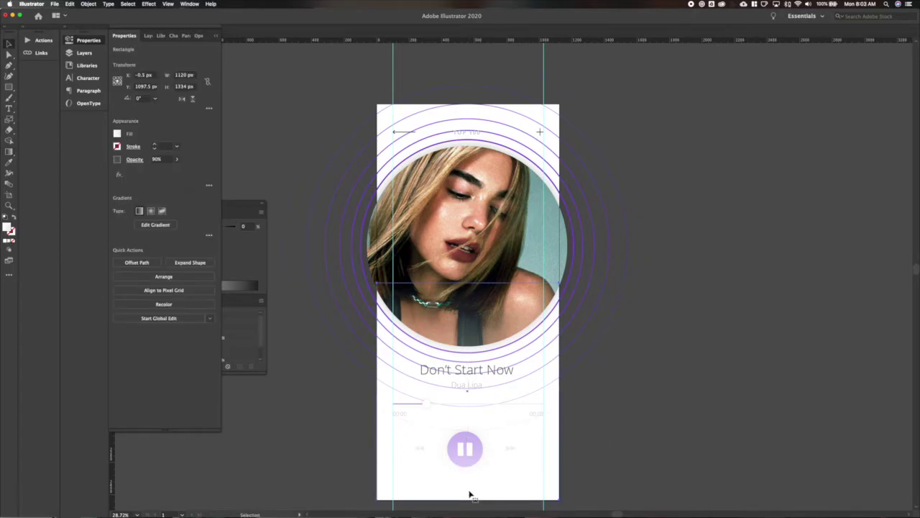
pyautogui.keyDown('shift'); pyautogui.click(565, 289); pyautogui.keyUp('shift')
pyautogui.press('super+shift+[')
pyautogui.click(635, 420)
# - Nudge the gradient rectangle up behind the portrait to a Y position of 697.5 px to fade the lower rings
pyautogui.click(511, 486)
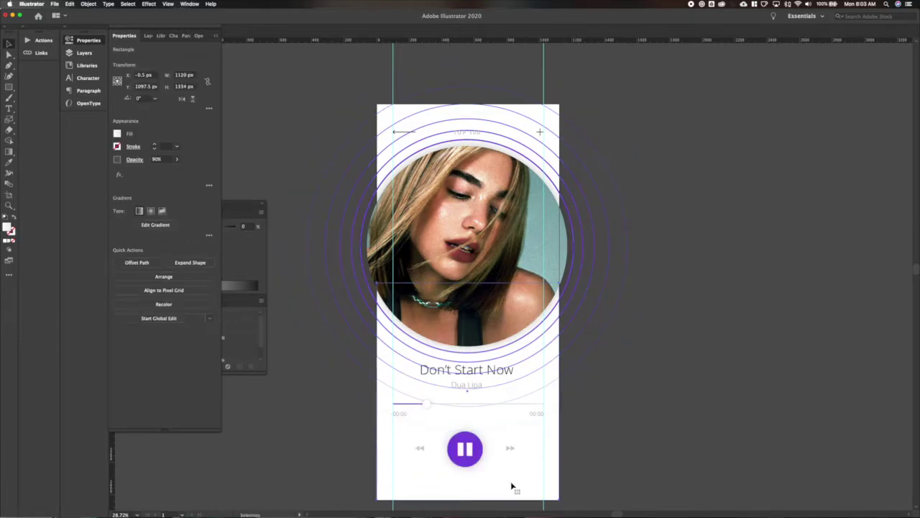
pyautogui.moveTo(473, 309); pyautogui.dragTo(468, 289)
pyautogui.hotkey('shift', 'Up')
pyautogui.hotkey('shift', 'Up')
pyautogui.hotkey('shift', 'Up')
pyautogui.hotkey('shift', 'Up')
pyautogui.hotkey('shift', 'Up')
pyautogui.hotkey('shift', 'Up')
pyautogui.hotkey('shift', 'Up')
pyautogui.hotkey('shift', 'Up')
pyautogui.hotkey('shift', 'Up')
pyautogui.hotkey('shift', 'Up')
pyautogui.hotkey('shift', 'Up')
pyautogui.hotkey('shift', 'Up')
pyautogui.hotkey('shift', 'Up')
pyautogui.hotkey('shift', 'Up')
pyautogui.hotkey('shift', 'Up')
pyautogui.hotkey('shift', 'Up')
pyautogui.hotkey('shift', 'Up')
pyautogui.hotkey('shift', 'Up')
pyautogui.hotkey('shift', 'Up')
pyautogui.hotkey('shift', 'Up')
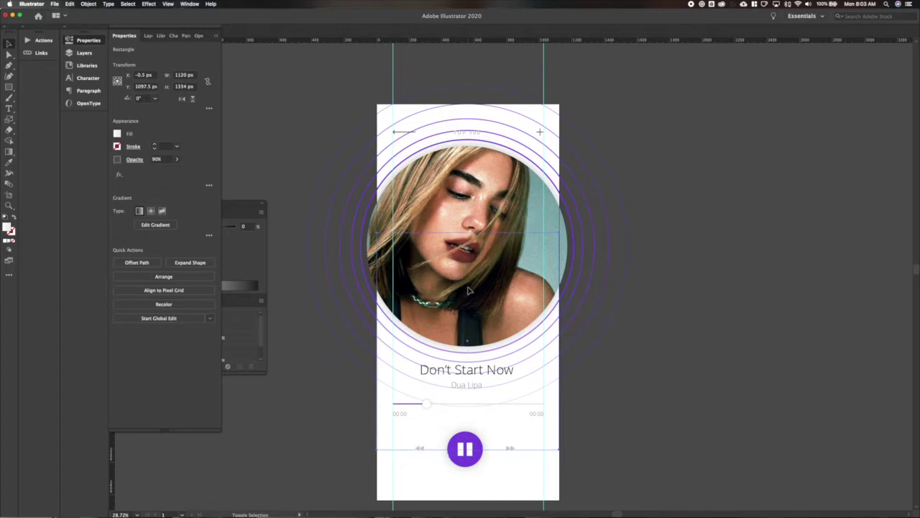
pyautogui.hotkey('shift', 'Up')
pyautogui.hotkey('shift', 'Up')
pyautogui.hotkey('shift', 'Up')
pyautogui.hotkey('shift', 'Up')
pyautogui.hotkey('shift', 'Up')
pyautogui.hotkey('shift', 'Up')
pyautogui.hotkey('shift', 'Up')
pyautogui.hotkey('shift', 'Up')
pyautogui.hotkey('shift', 'Up')
pyautogui.hotkey('shift', 'Up')
pyautogui.hotkey('shift', 'Up')
pyautogui.hotkey('shift', 'Up')
pyautogui.hotkey('shift', 'Down')
pyautogui.hotkey('shift', 'Down')
pyautogui.hotkey('shift', 'Down')
pyautogui.hotkey('shift', 'Down')
pyautogui.hotkey('shift', 'Down')
pyautogui.hotkey('shift', 'Down')
pyautogui.hotkey('shift', 'Down')
pyautogui.hotkey('shift', 'Down')
pyautogui.hotkey('shift', 'Down')
pyautogui.hotkey('shift', 'Down')
pyautogui.hotkey('shift', 'Down')
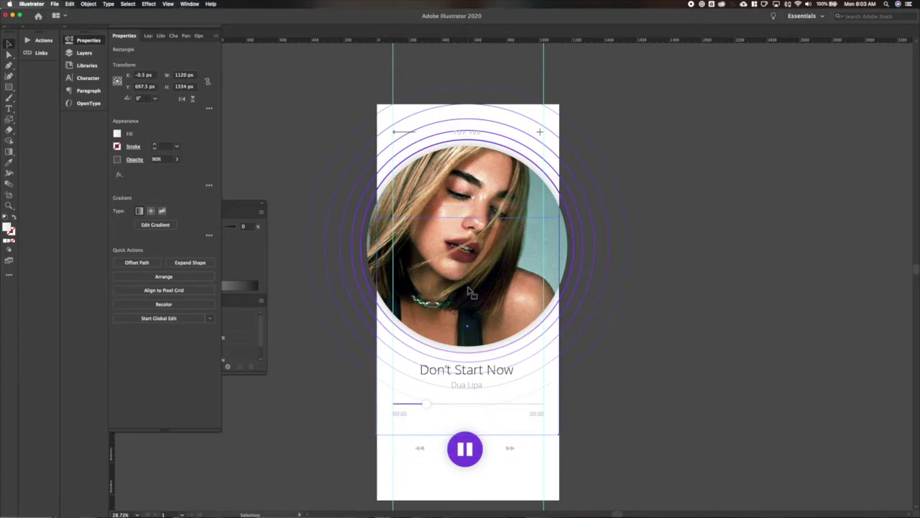
# - Move the grouped pause, rewind and forward controls down about 50 px
pyautogui.click(663, 210)
pyautogui.click(424, 451)
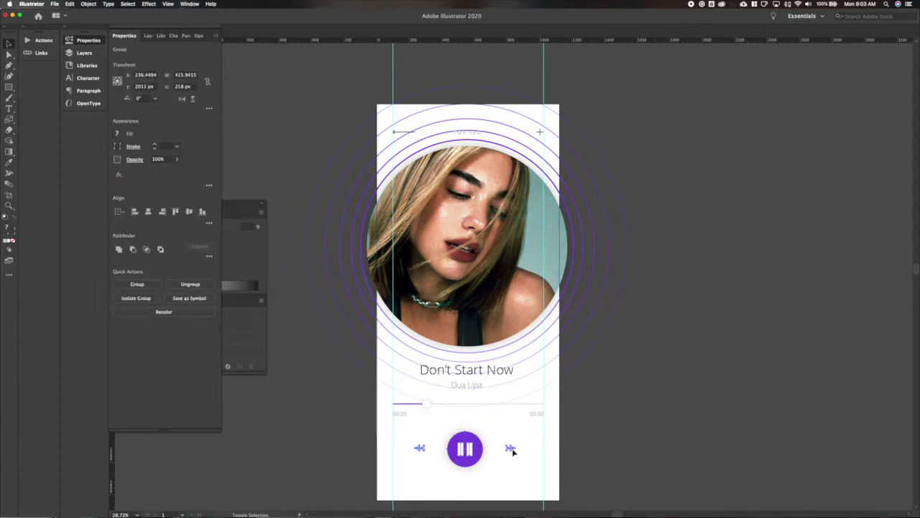
pyautogui.click(322, 342)
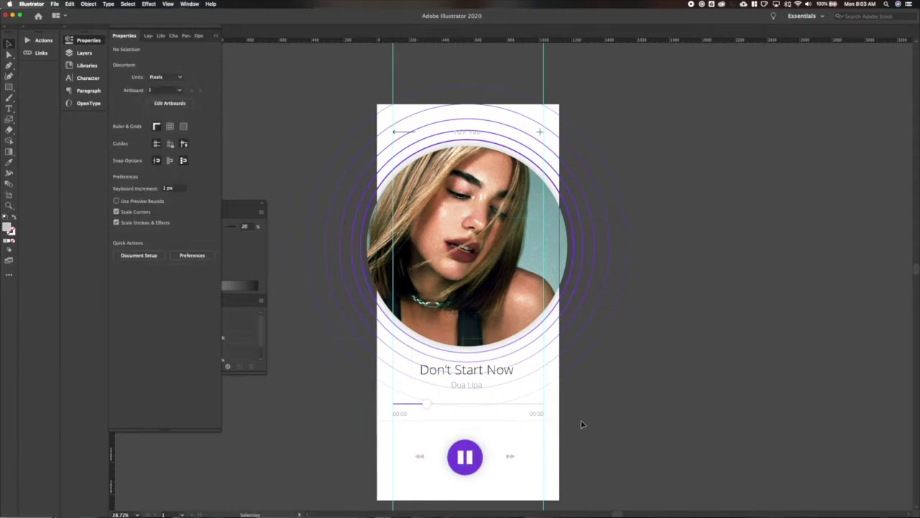
# - Select the song title, artist name, progress slider and time labels without the portrait and nudge them down about 70 px
pyautogui.moveTo(322, 342); pyautogui.dragTo(582, 425)
pyautogui.keyDown('shift'); pyautogui.click(505, 305); pyautogui.keyUp('shift')
pyautogui.hotkey('shift', 'Down')
pyautogui.hotkey('shift', 'Down')
pyautogui.hotkey('shift', 'Down')
pyautogui.hotkey('shift', 'Down')
pyautogui.hotkey('shift', 'Down')
pyautogui.hotkey('shift', 'Down')
pyautogui.hotkey('shift', 'Down')
pyautogui.press('Down')
pyautogui.press('Down')
pyautogui.press('Down')
pyautogui.press('Down')
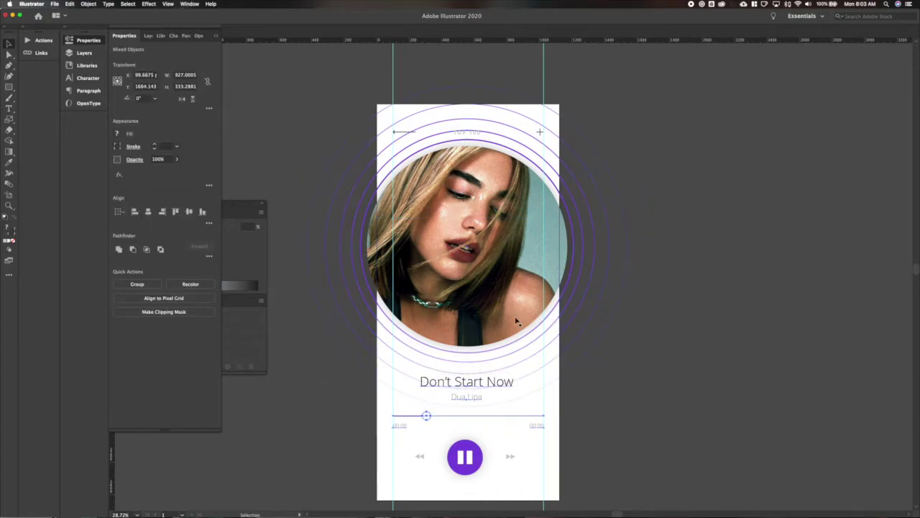
# - Group the purple rings around the portrait and lower the opacity of the whole group
pyautogui.click(650, 362)
pyautogui.click(159, 160)
pyautogui.press('Escape')
pyautogui.press('super+g')
pyautogui.click(162, 160)
pyautogui.hotkey('shift', 'Down')
pyautogui.click(822, 239)
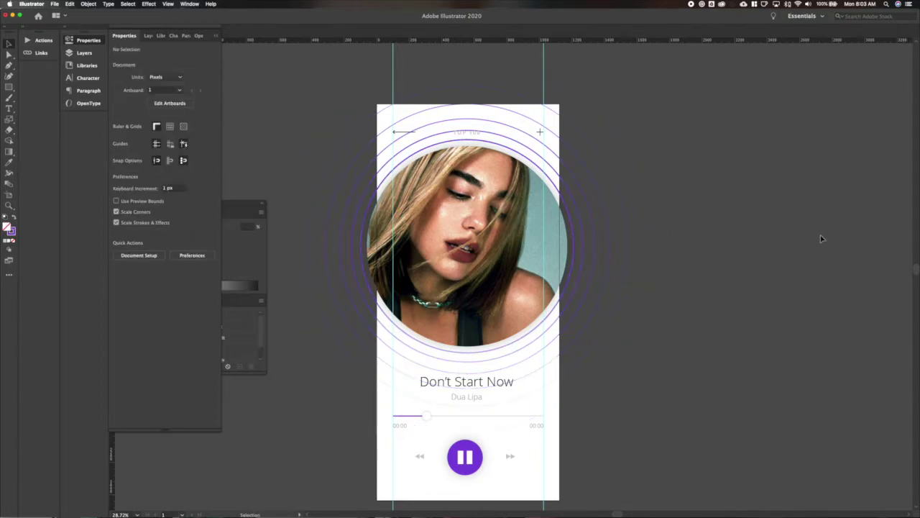
pyautogui.click(574, 209)
pyautogui.click(160, 159)
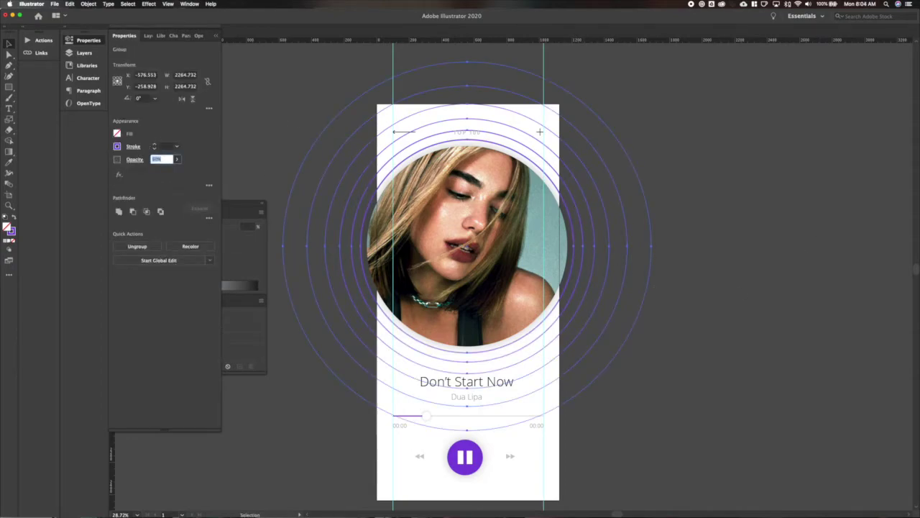
pyautogui.click(773, 298)
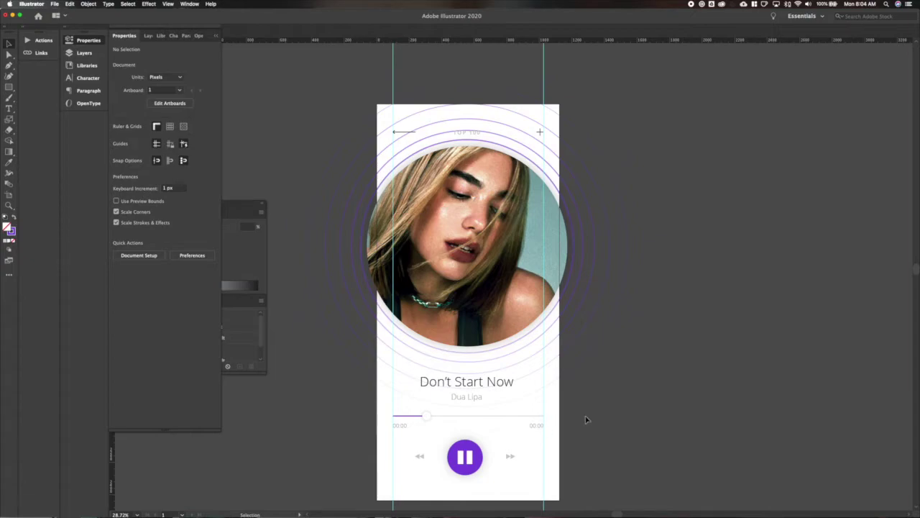
# - Select the song title, artist name, progress slider and time labels without the rings and nudge them up about 10 px
pyautogui.click(377, 413)
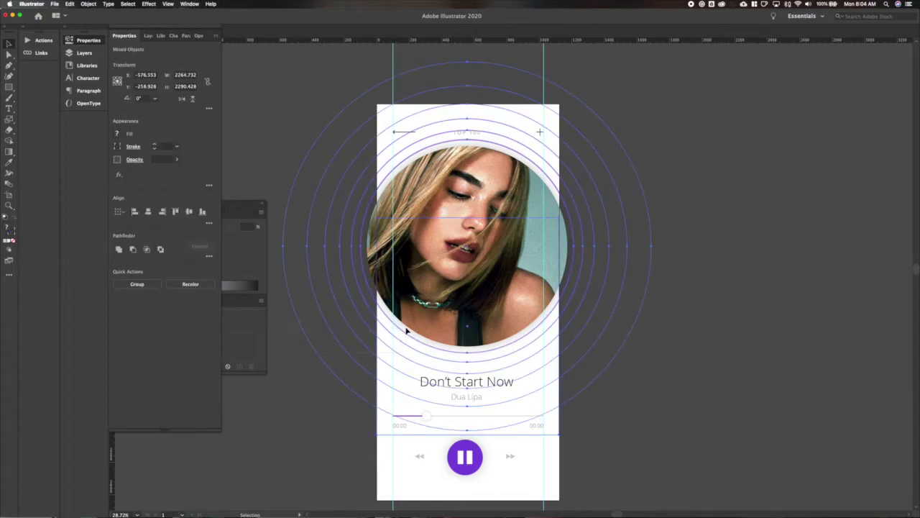
pyautogui.moveTo(571, 436); pyautogui.dragTo(572, 435)
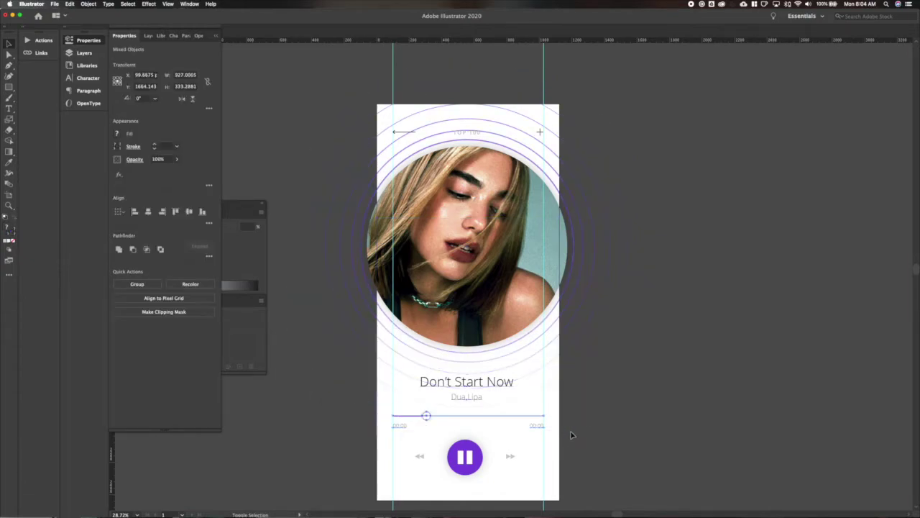
# - Adjust the white gradient of the rectangle over the lower rings so that it hides more of them
pyautogui.click(525, 436)
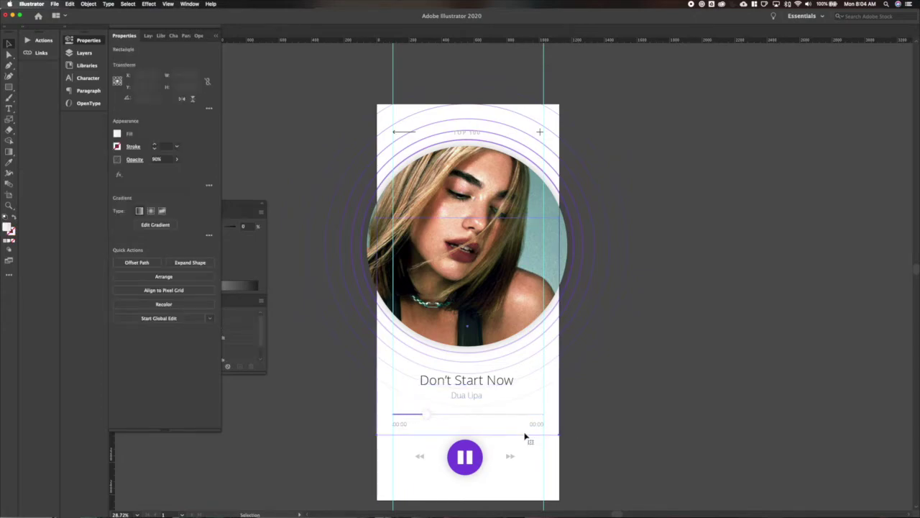
pyautogui.click(206, 237)
pyautogui.moveTo(155, 308); pyautogui.dragTo(181, 309)
pyautogui.click(624, 327)
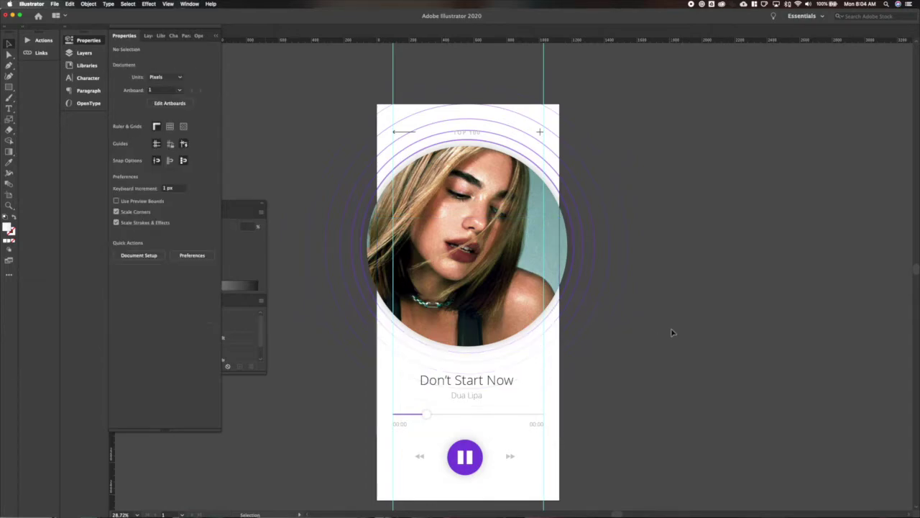
# - Duplicate the gradient rectangle upward, rotate the copy 180° and nudge it down over the upper rings behind the header
pyautogui.click(558, 390)
pyautogui.moveTo(553, 375); pyautogui.dragTo(553, 242)
pyautogui.press('r')
pyautogui.moveTo(494, 66); pyautogui.dragTo(436, 320)
pyautogui.hotkey('shift', 'Down')
pyautogui.hotkey('shift', 'Down')
pyautogui.hotkey('shift', 'Down')
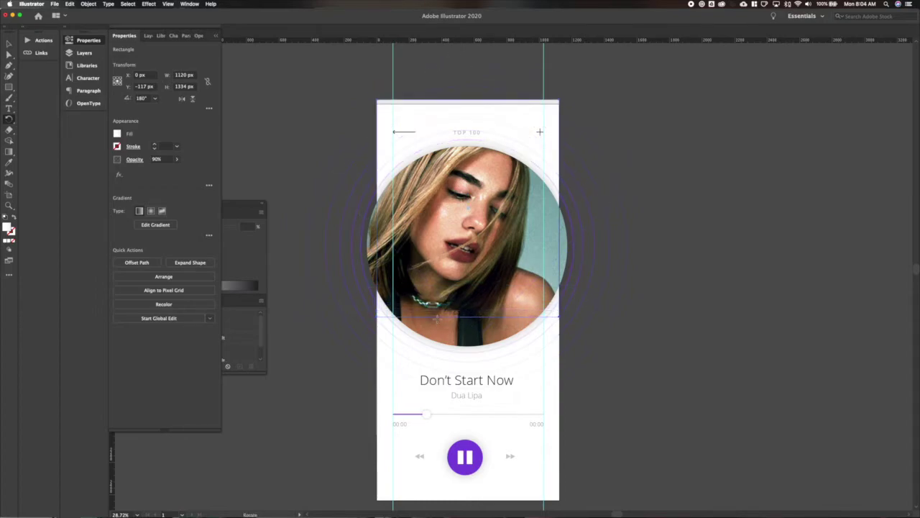
pyautogui.press('v')
pyautogui.click(694, 271)
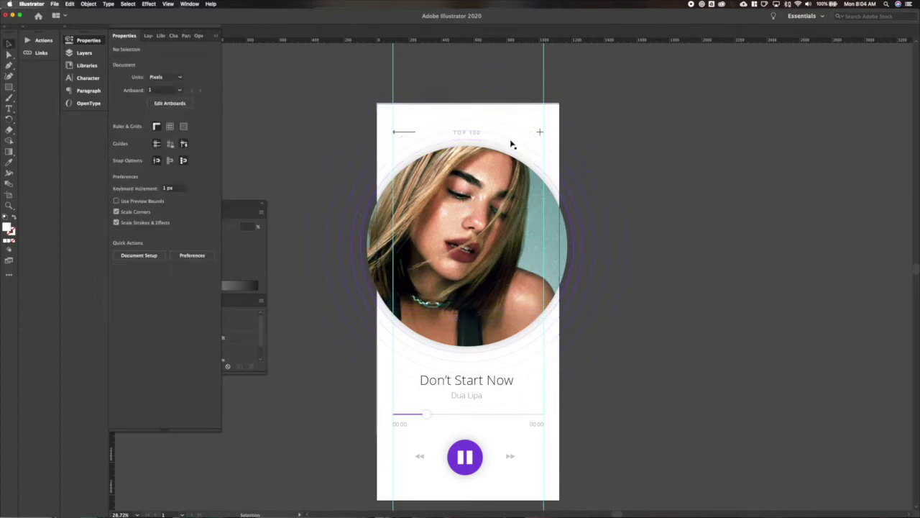
# - Recolor the TOP 100 header text with another grey swatch
pyautogui.click(481, 133)
pyautogui.click(118, 134)
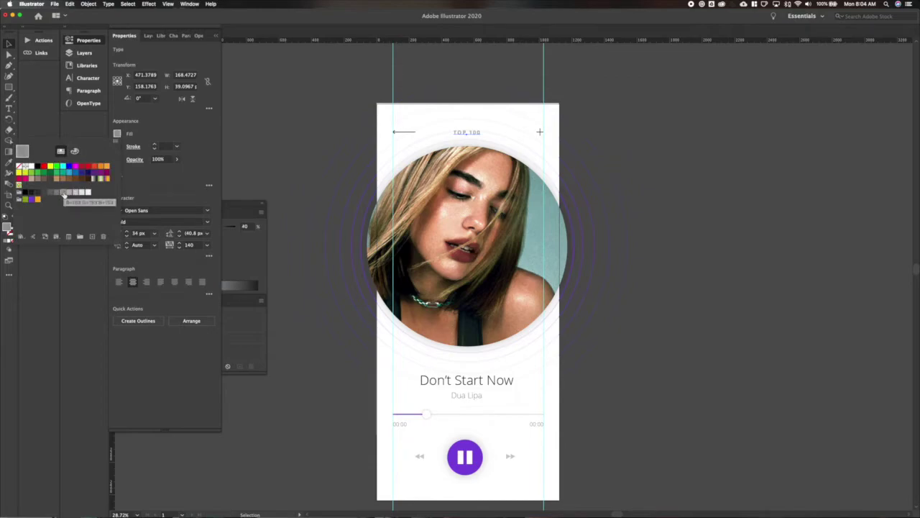
pyautogui.click(63, 194)
pyautogui.click(640, 128)
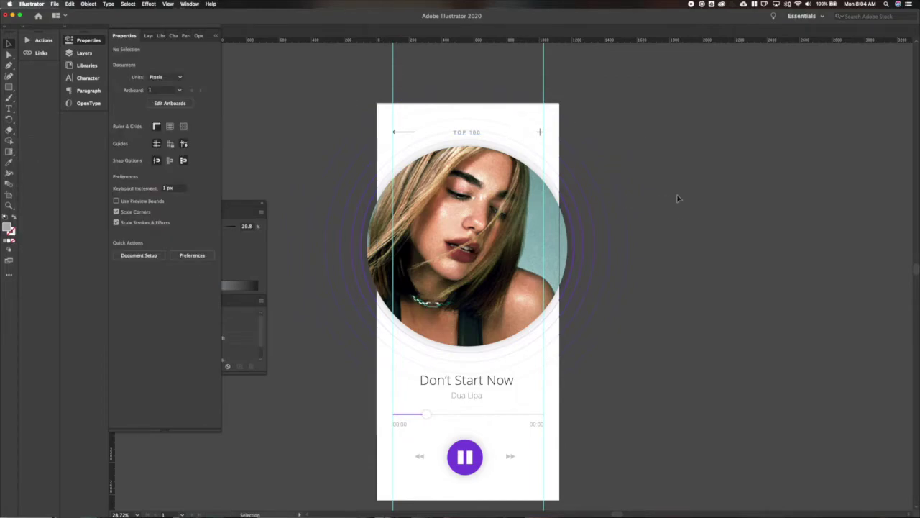
# - Group the purple rings together with both white gradient rectangles
pyautogui.click(486, 285)
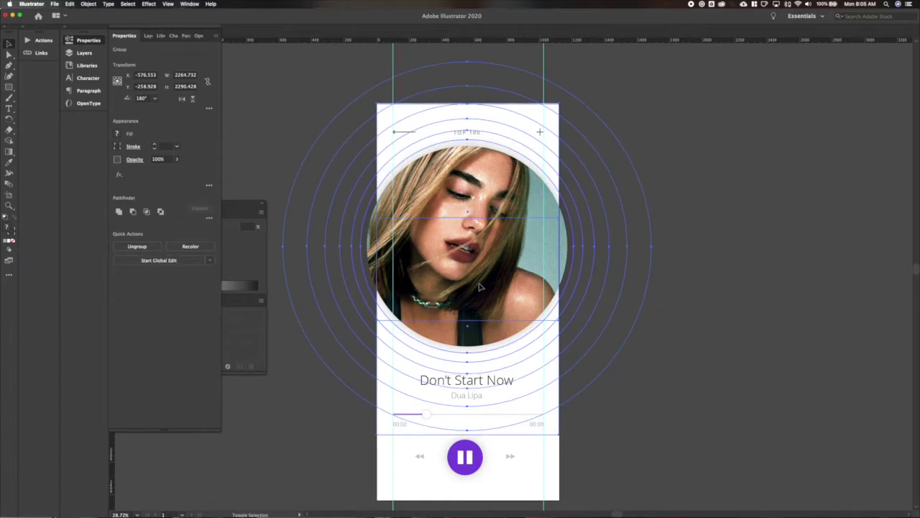
pyautogui.click(736, 349)
pyautogui.scroll(3, 608, 136)
pyautogui.hscroll(-2, 538, 259)
pyautogui.scroll(-2, 532, 259)
pyautogui.click(524, 260)
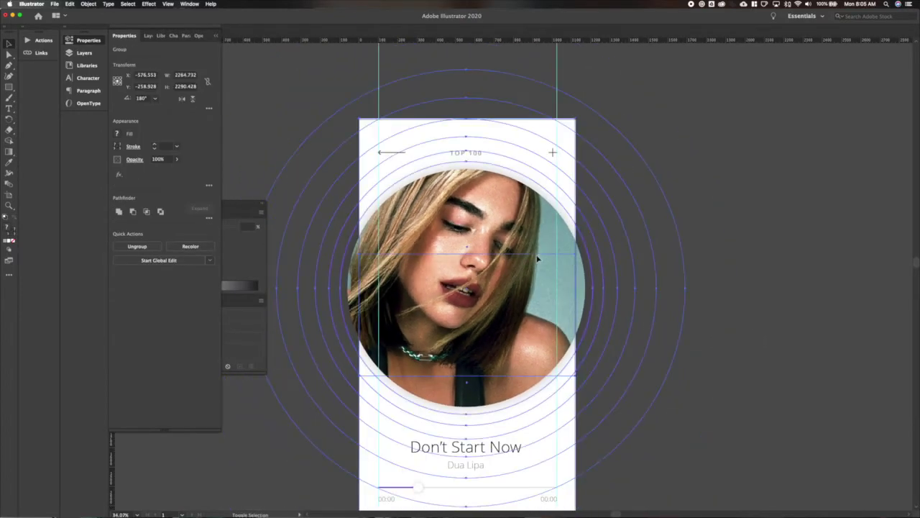
pyautogui.click(772, 274)
# - Select the song title, artist name, progress slider and time labels and nudge them up slightly toward the portrait
pyautogui.scroll(-3, 773, 274)
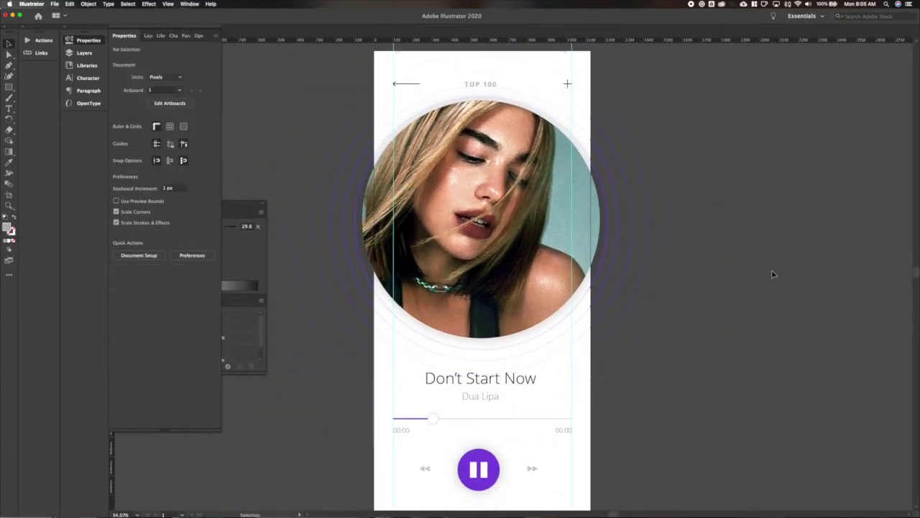
pyautogui.click(492, 380)
pyautogui.keyDown('shift'); pyautogui.click(527, 260); pyautogui.keyUp('shift')
pyautogui.hotkey('shift', 'Up')
pyautogui.hotkey('shift', 'Up')
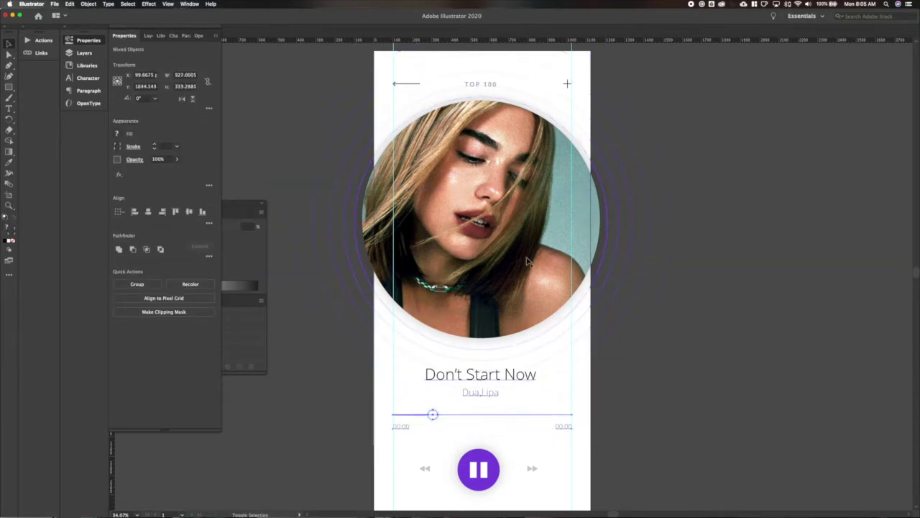
pyautogui.click(704, 401)
# - Select the pause, rewind and forward controls and move them up closer to the progress slider
pyautogui.scroll(-2, 705, 400)
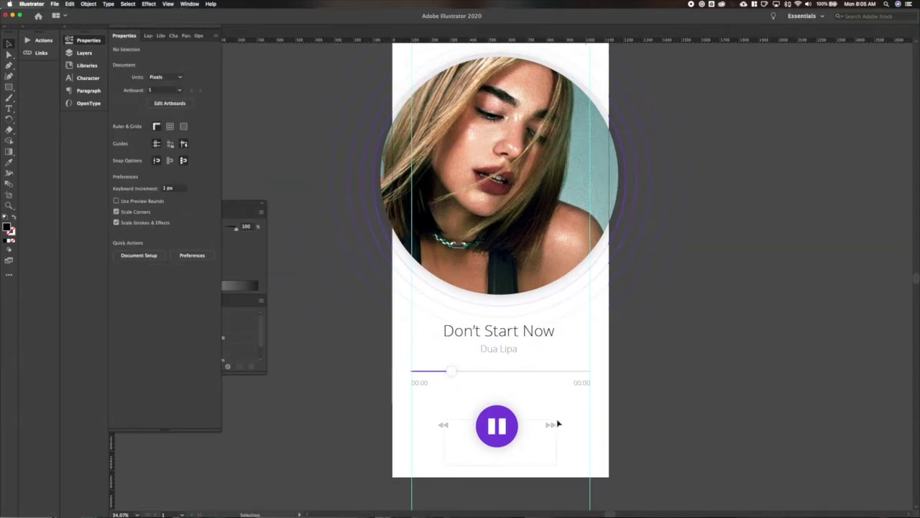
pyautogui.scroll(3, 647, 381)
pyautogui.hscroll(1, 647, 381)
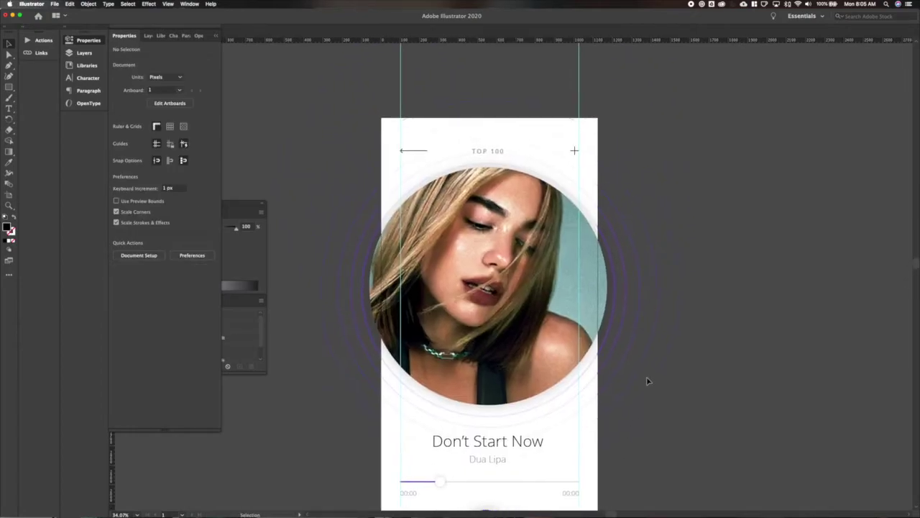
pyautogui.scroll(-2, 647, 381)
# - Copy the pause button's purple circle, scale the copy down to about 90 px and place it beside the header's plus icon
pyautogui.click(477, 450)
pyautogui.scroll(1, 575, 388)
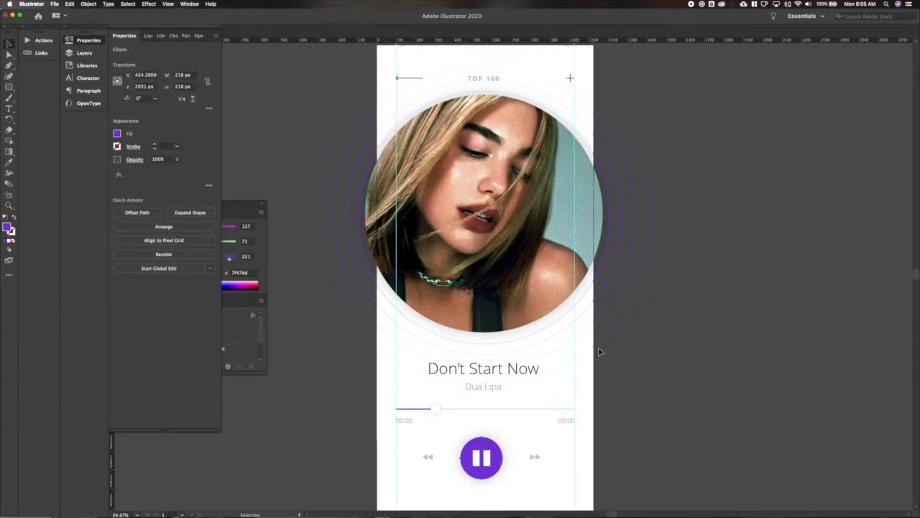
pyautogui.scroll(3, 583, 216)
pyautogui.scroll(5, 571, 152)
pyautogui.hotkey('ctrl', 'v')
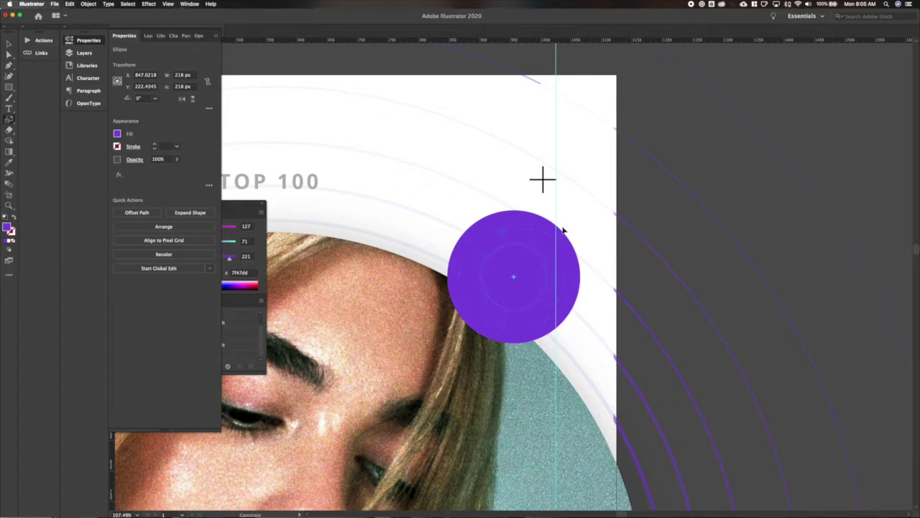
pyautogui.moveTo(559, 238); pyautogui.dragTo(557, 239)
pyautogui.press('v')
pyautogui.moveTo(531, 273)
pyautogui.mouseDown()
pyautogui.moveTo(559, 177)
pyautogui.moveTo(549, 219)
pyautogui.mouseUp()
# - Set the plus icon's stroke weight to 15 px and its stroke color to white
pyautogui.click(543, 180)
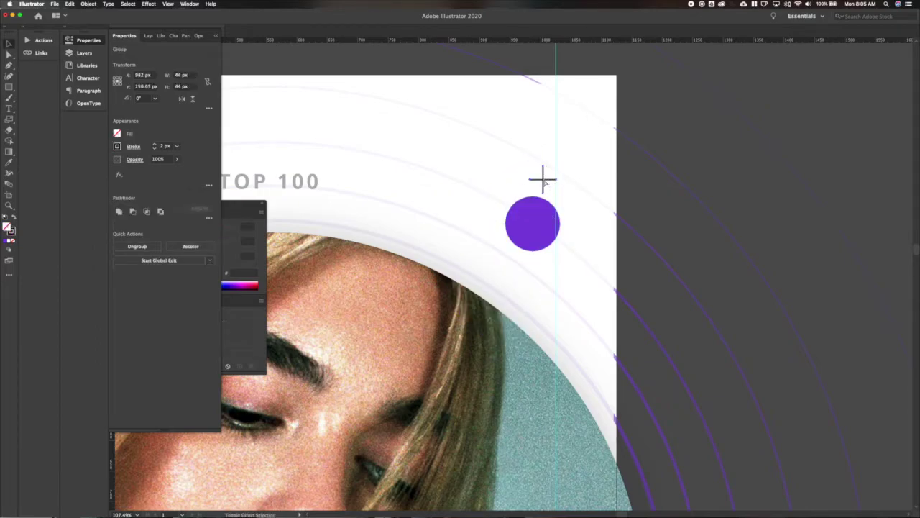
pyautogui.click(168, 146)
pyautogui.hotkey('shift', 'Up')
pyautogui.hotkey('shift', 'Up')
pyautogui.hotkey('shift', 'Up')
pyautogui.hotkey('shift', 'Down')
pyautogui.press('Down')
pyautogui.press('Down')
pyautogui.press('Down')
pyautogui.press('Down')
pyautogui.click(117, 146)
pyautogui.click(29, 179)
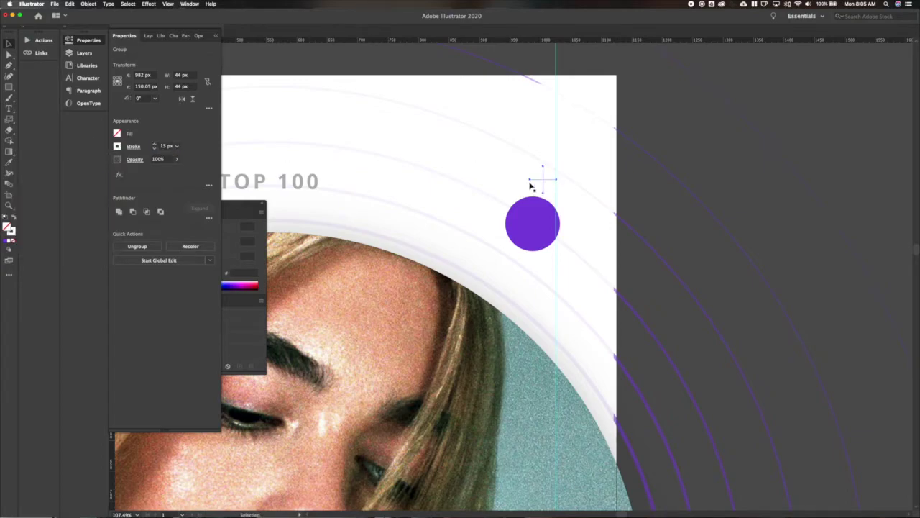
# - Center the white plus icon on the small purple circle, reduce its stroke to 9 px and group the two
pyautogui.moveTo(545, 182); pyautogui.dragTo(532, 223)
pyautogui.keyDown('shift'); pyautogui.click(515, 234); pyautogui.keyUp('shift')
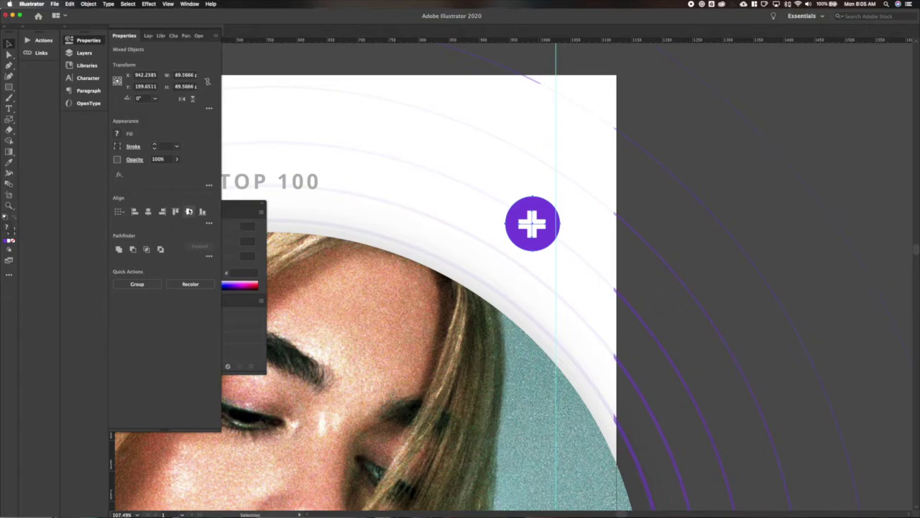
pyautogui.press('super+g')
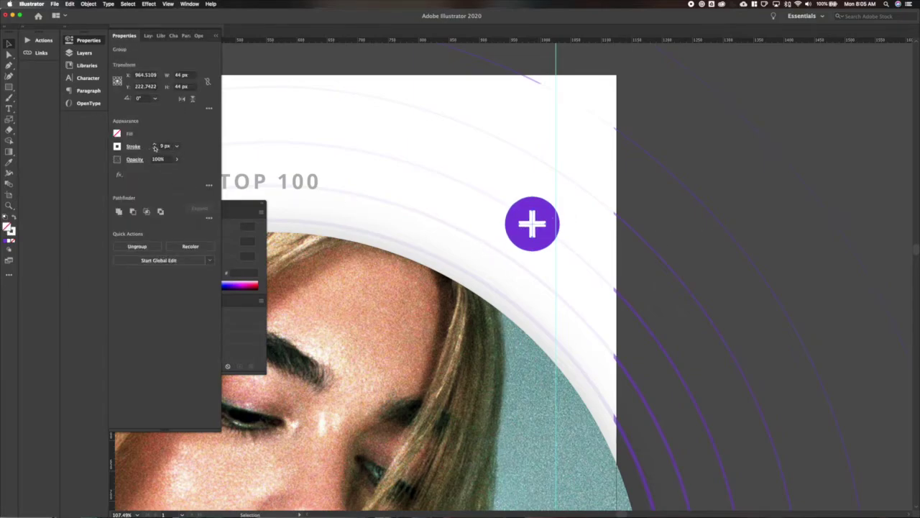
# - Move the purple plus button up level with the TOP 100 text and apply a drop shadow to it
pyautogui.click(542, 222)
pyautogui.moveTo(542, 222); pyautogui.dragTo(550, 177)
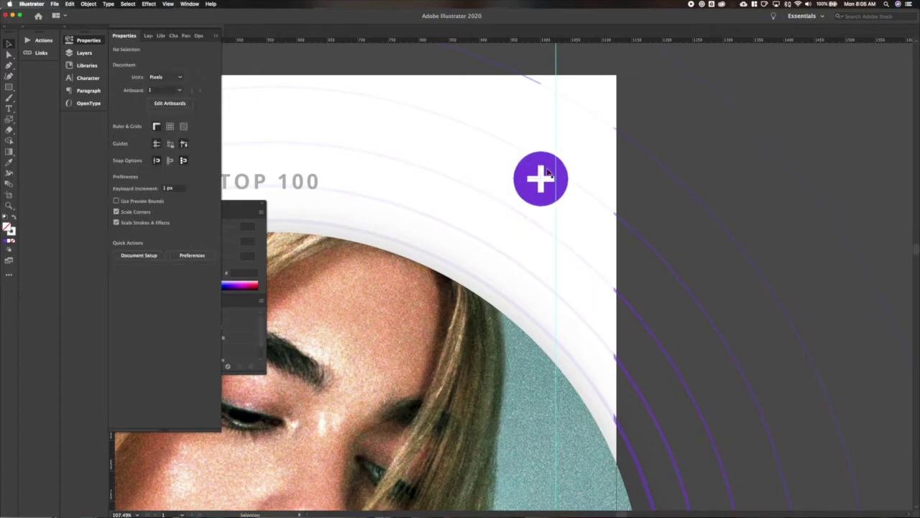
pyautogui.click(149, 4)
pyautogui.moveTo(170, 136)
pyautogui.moveTo(162, 96)
pyautogui.click(256, 100)
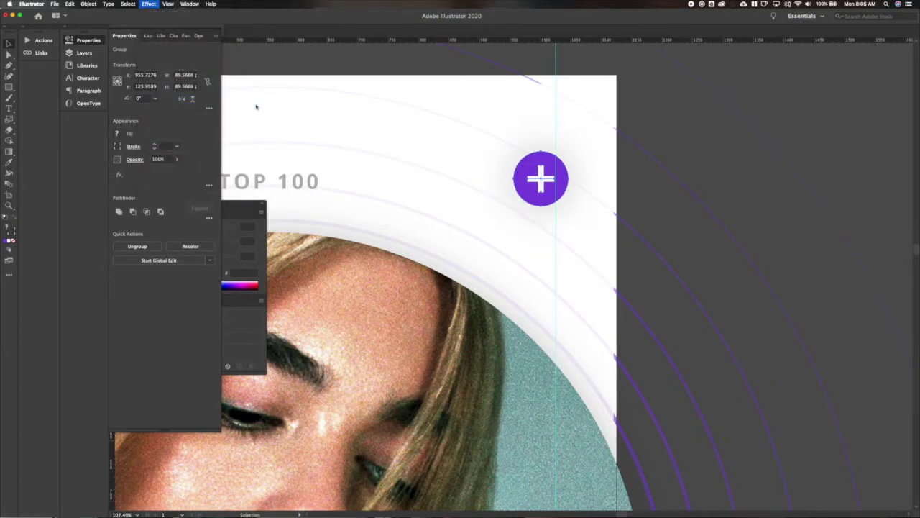
pyautogui.click(309, 322)
pyautogui.click(728, 156)
# - Vertically center the back arrow, TOP 100 text and plus button, and shift the plus button's edge to the right margin guide
pyautogui.scroll(-10, 727, 156)
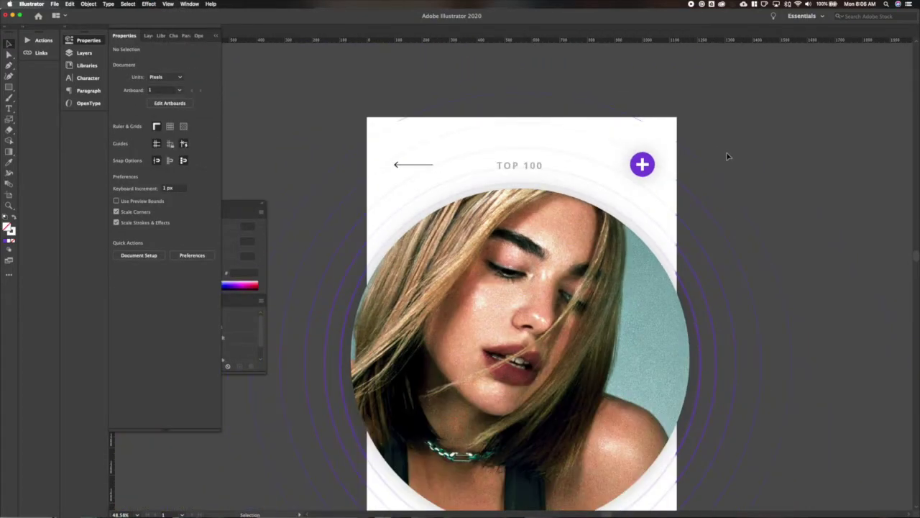
pyautogui.press('super+a')
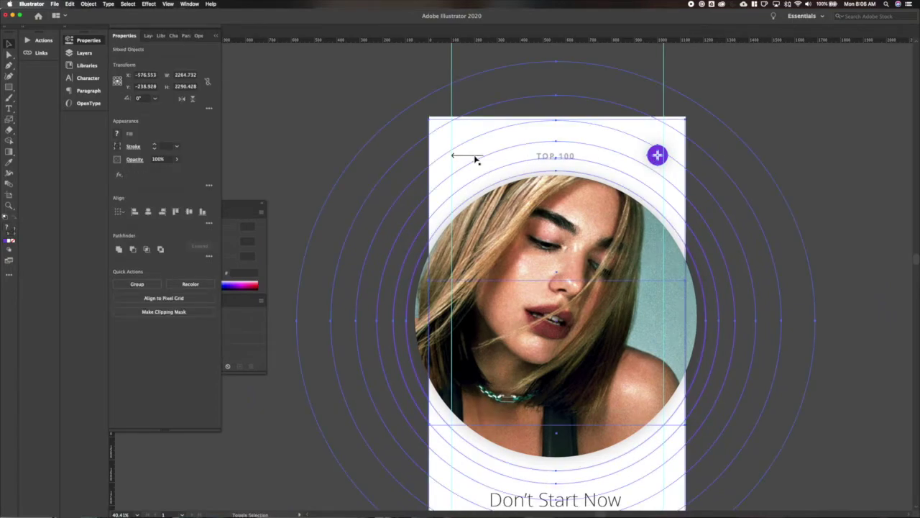
pyautogui.keyDown('shift'); pyautogui.click(469, 170); pyautogui.keyUp('shift')
pyautogui.click(189, 212)
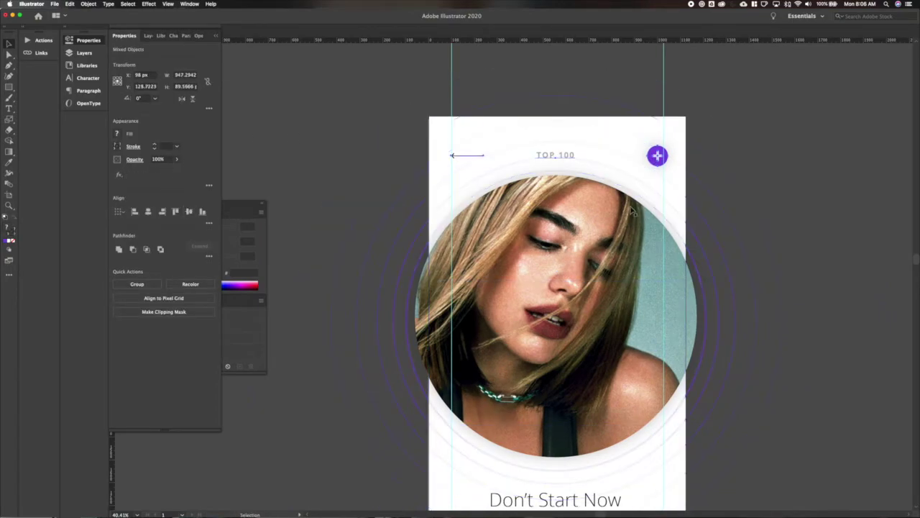
pyautogui.click(774, 127)
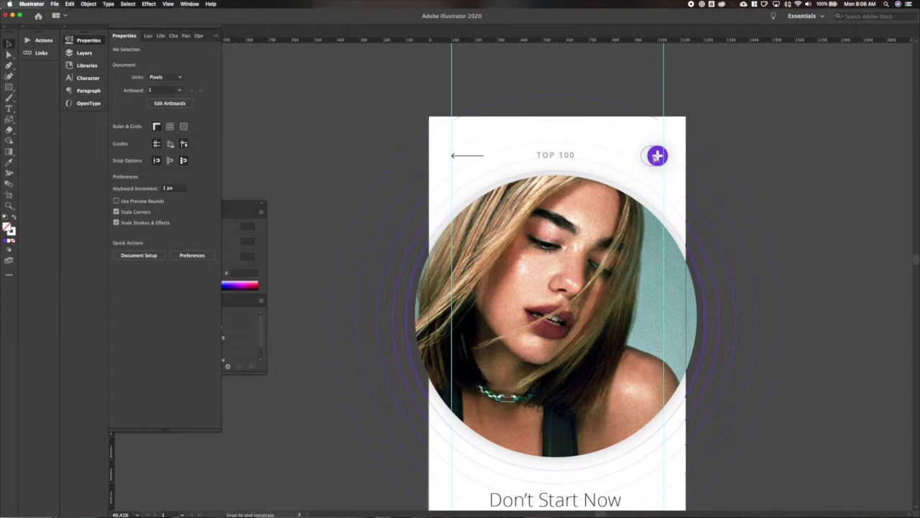
pyautogui.click(653, 156)
pyautogui.click(746, 140)
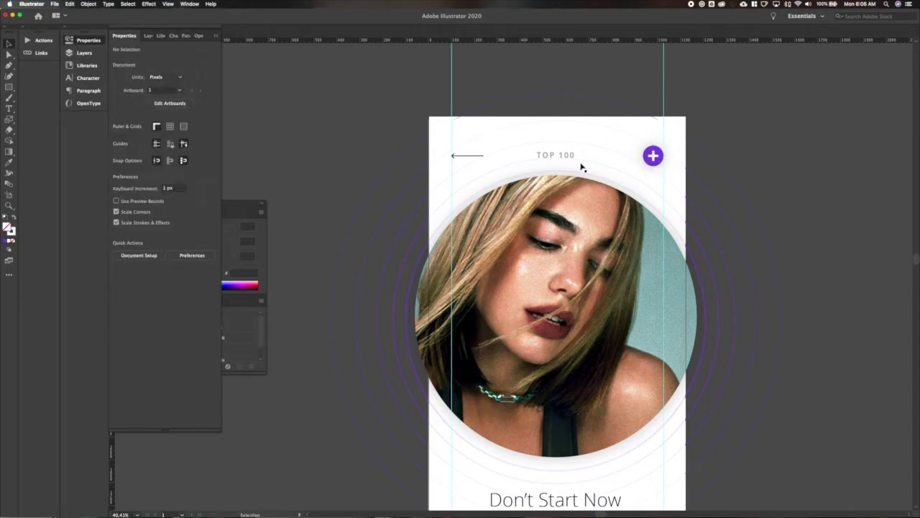
# - Match the back arrow's stroke to the plus icon with the Eyedropper and recolor it black
pyautogui.click(468, 157)
pyautogui.press('i')
pyautogui.click(656, 153)
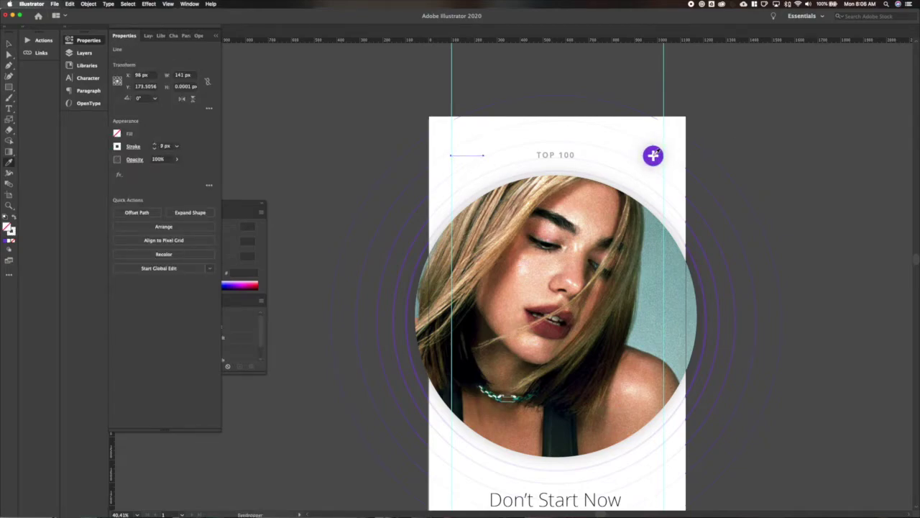
pyautogui.click(118, 147)
pyautogui.click(38, 179)
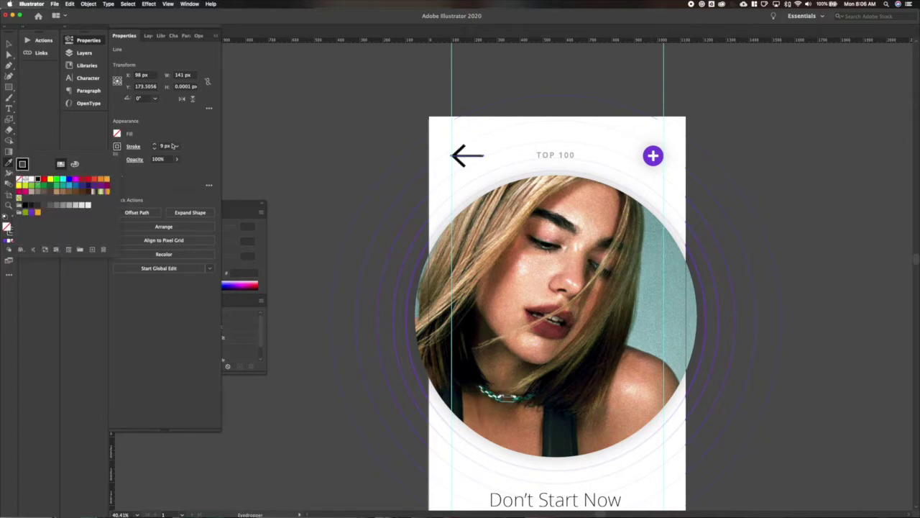
# - Set the start arrowhead scale of the back arrow to 100%
pyautogui.click(136, 150)
pyautogui.click(137, 149)
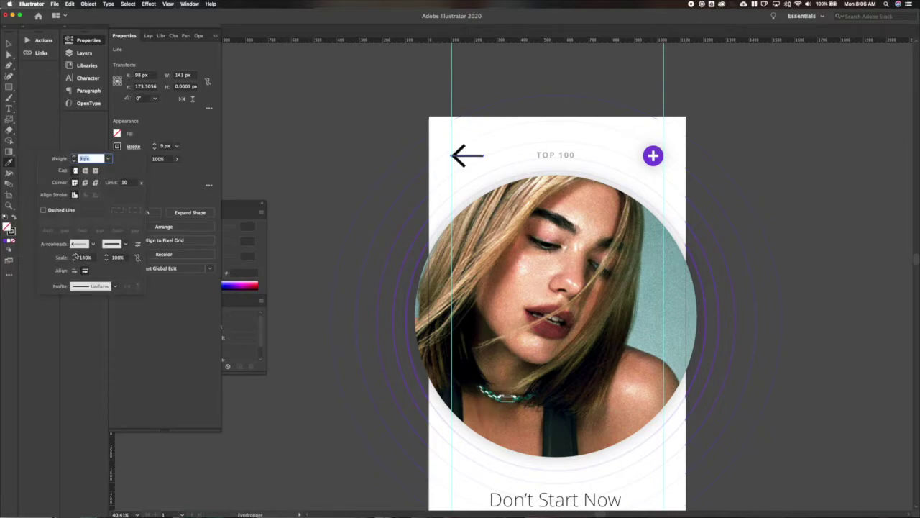
pyautogui.click(89, 257)
pyautogui.hotkey('shift', 'Down')
pyautogui.hotkey('shift', 'Down')
pyautogui.hotkey('shift', 'Down')
pyautogui.hotkey('shift', 'Down')
pyautogui.hotkey('shift', 'Down')
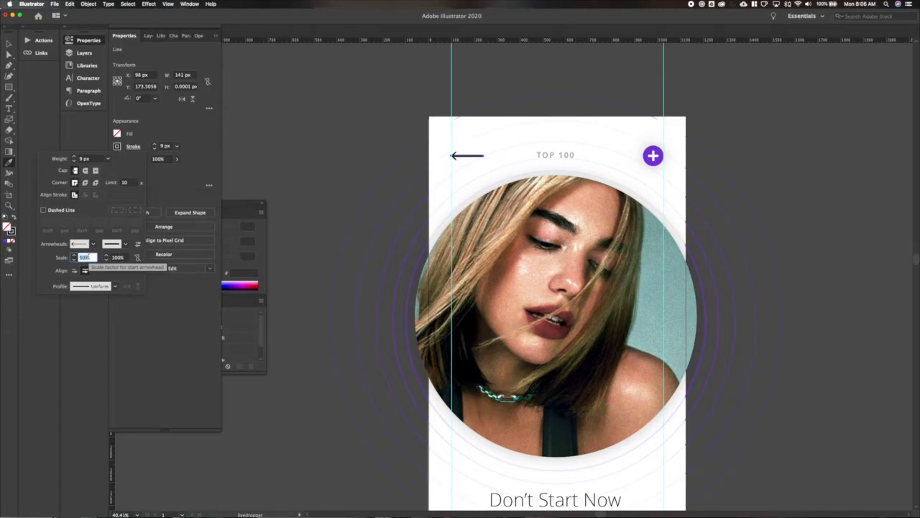
pyautogui.write('100')
pyautogui.press('Return')
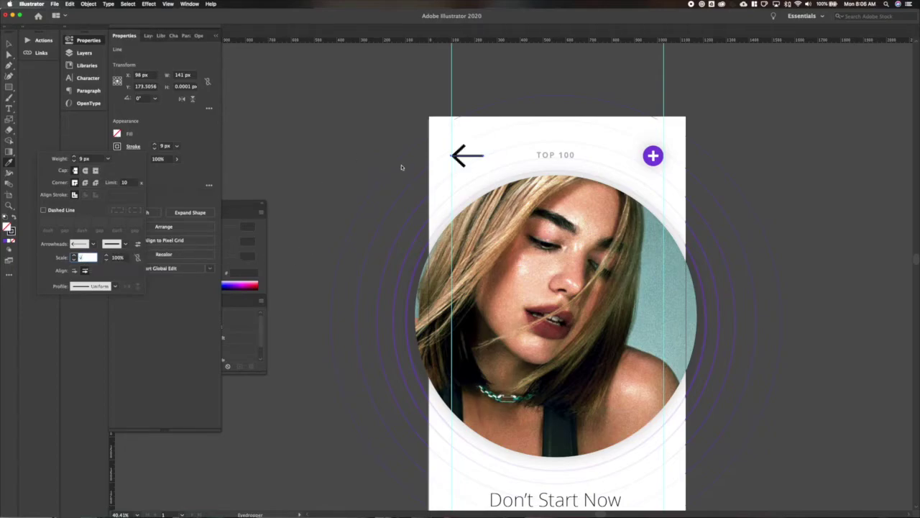
# - Delete the back arrow and draw a small square with a black outline in its place
pyautogui.scroll(6, 401, 167)
pyautogui.hscroll(4, 401, 167)
pyautogui.press('Delete')
pyautogui.press('m')
pyautogui.moveTo(457, 165); pyautogui.dragTo(501, 208)
# - Remove one corner anchor of the square and rotate the remaining path 45° into a left-pointing chevron
pyautogui.press('a')
pyautogui.click(501, 208)
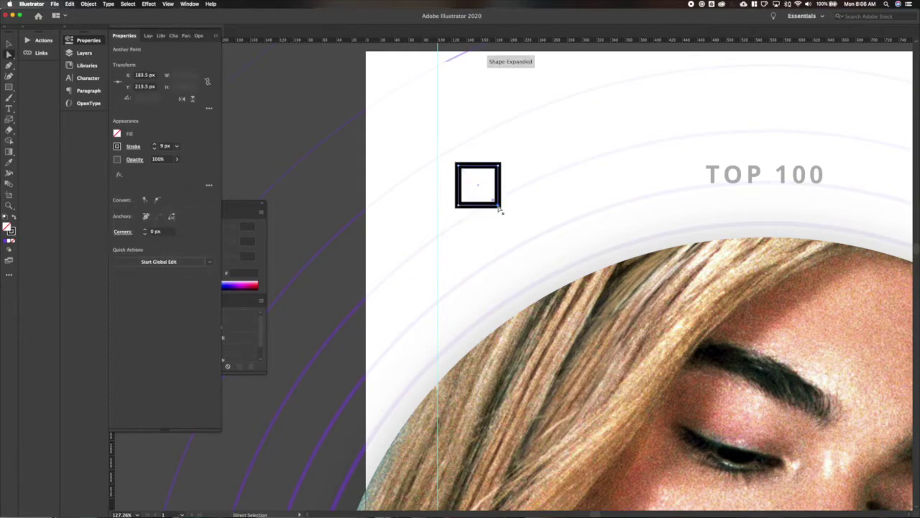
pyautogui.press('Delete')
pyautogui.press('r')
pyautogui.moveTo(515, 166); pyautogui.dragTo(481, 125)
pyautogui.press('v')
pyautogui.scroll(-6, 481, 173)
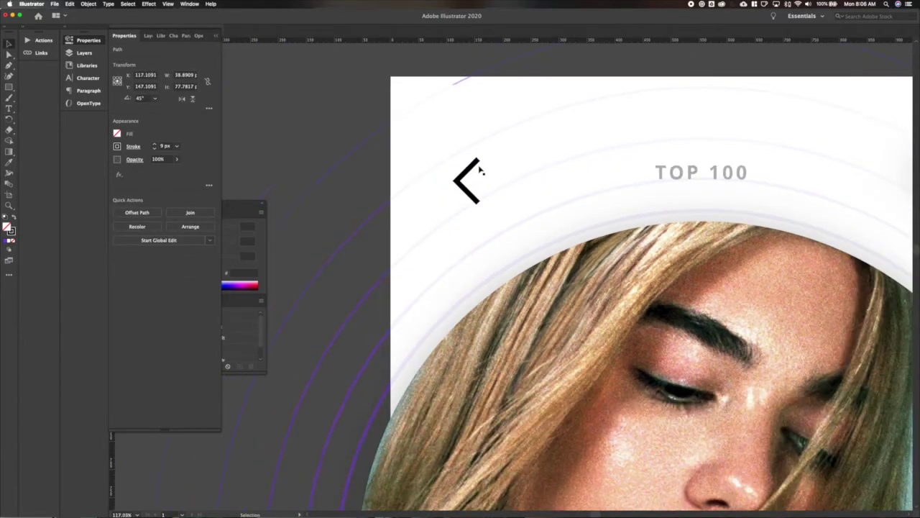
# - Scale the chevron down to about 20 by 39 px and set its stroke to 10 px
pyautogui.press('s')
pyautogui.moveTo(485, 161); pyautogui.dragTo(490, 160)
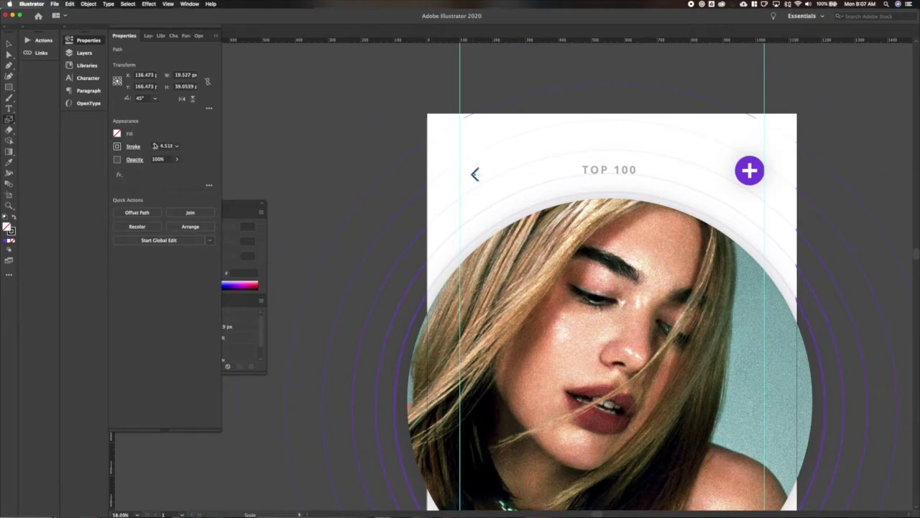
pyautogui.press('v')
pyautogui.click(405, 147)
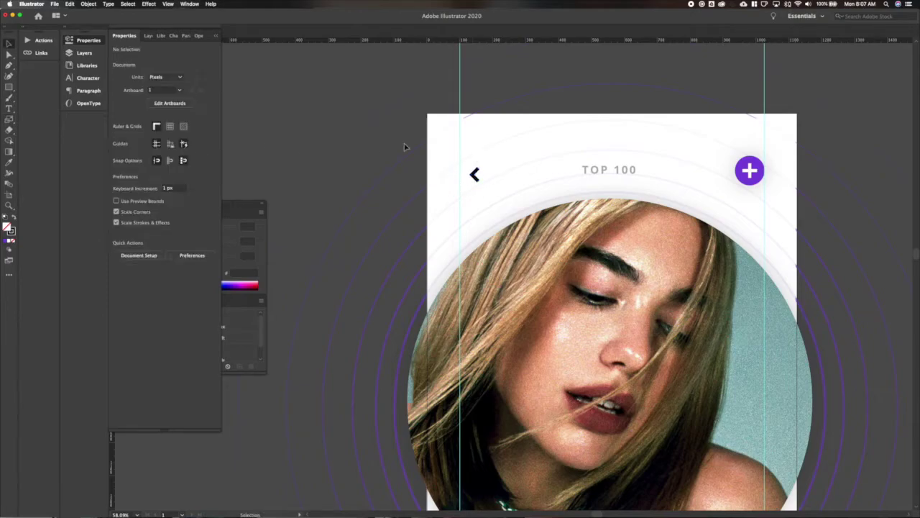
# - Move the chevron onto the left margin guide and vertically center it with the TOP 100 text and plus button
pyautogui.moveTo(463, 175); pyautogui.dragTo(462, 174)
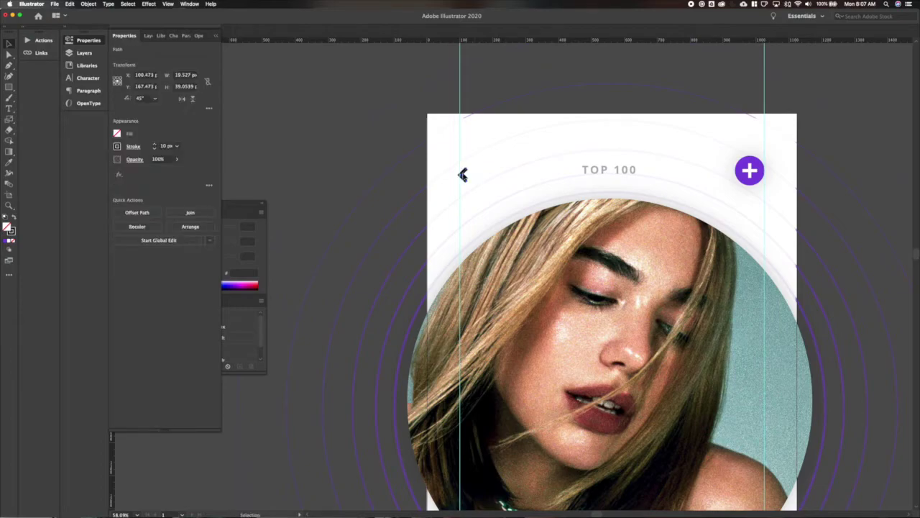
pyautogui.keyDown('shift'); pyautogui.click(614, 174); pyautogui.keyUp('shift')
pyautogui.keyDown('shift'); pyautogui.click(757, 171); pyautogui.keyUp('shift')
pyautogui.click(190, 213)
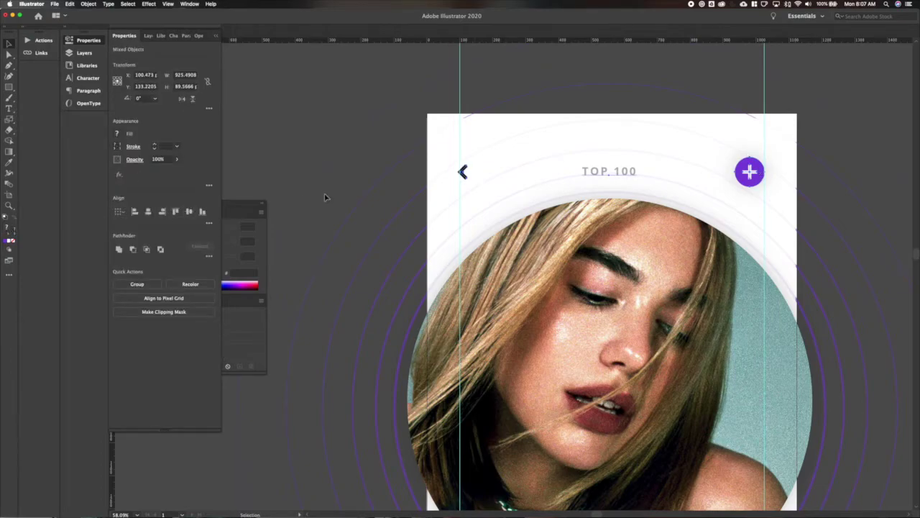
# - Move the chevron, TOP 100 text and plus button up together by about 30 px
pyautogui.hotkey('shift', 'Up')
pyautogui.hotkey('shift', 'Up')
pyautogui.hotkey('shift', 'Up')
pyautogui.click(344, 153)
pyautogui.scroll(-3, 341, 150)
pyautogui.press('w')
pyautogui.press('v')
pyautogui.click(279, 120)
pyautogui.scroll(-2, 280, 120)
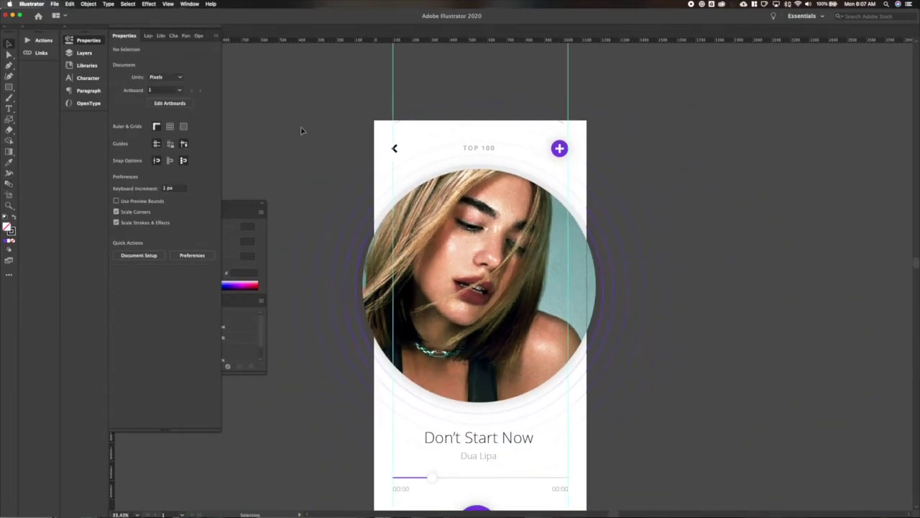
# - Duplicate the purple plus button beside the back chevron, level with the original
pyautogui.scroll(5, 563, 143)
pyautogui.hscroll(-3, 579, 155)
pyautogui.moveTo(631, 147); pyautogui.dragTo(315, 148)
pyautogui.scroll(-1, 314, 149)
pyautogui.hscroll(-3, 315, 152)
pyautogui.scroll(5, 316, 153)
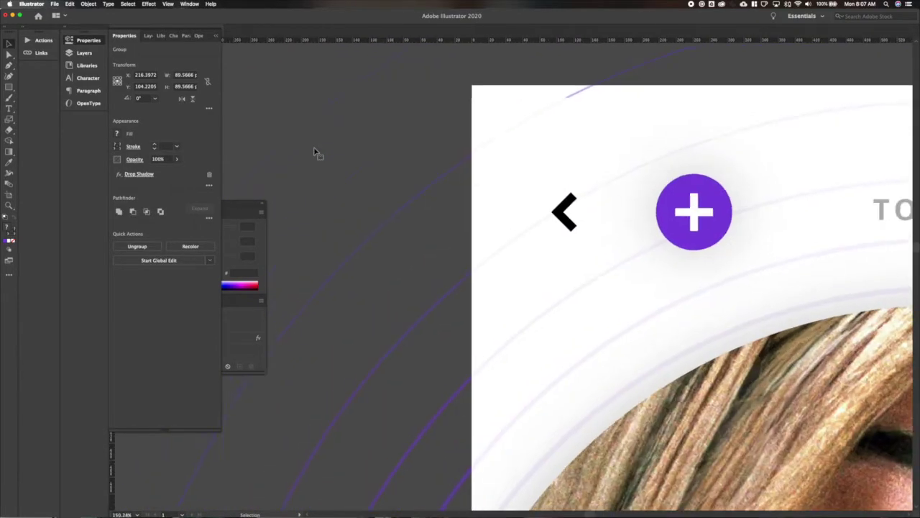
pyautogui.press('i')
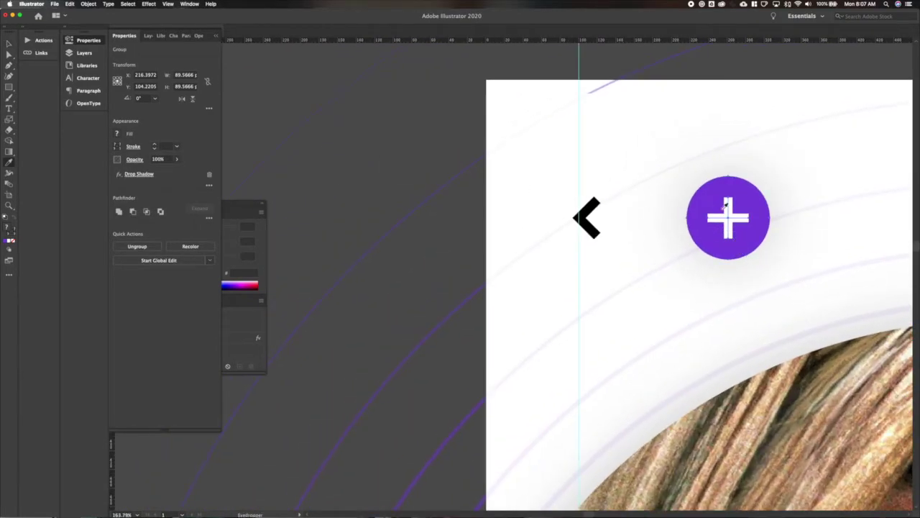
pyautogui.click(728, 218)
pyautogui.press('super+z')
# - Match the chevron's stroke to the white plus icon with the Eyedropper
pyautogui.press('v')
pyautogui.click(590, 229)
pyautogui.press('i')
pyautogui.click(733, 212)
# - Remove the plus icon from the duplicated button and place the white chevron inside that button's group
pyautogui.press('v')
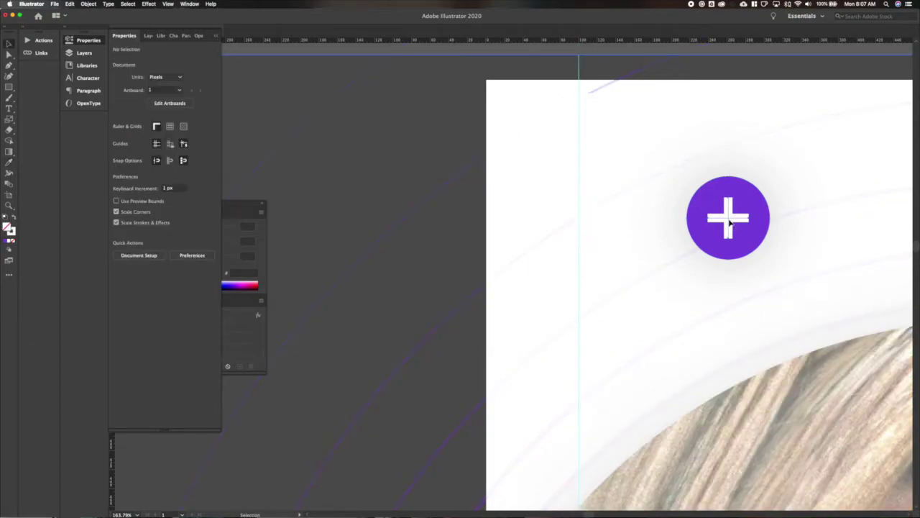
pyautogui.click(590, 229)
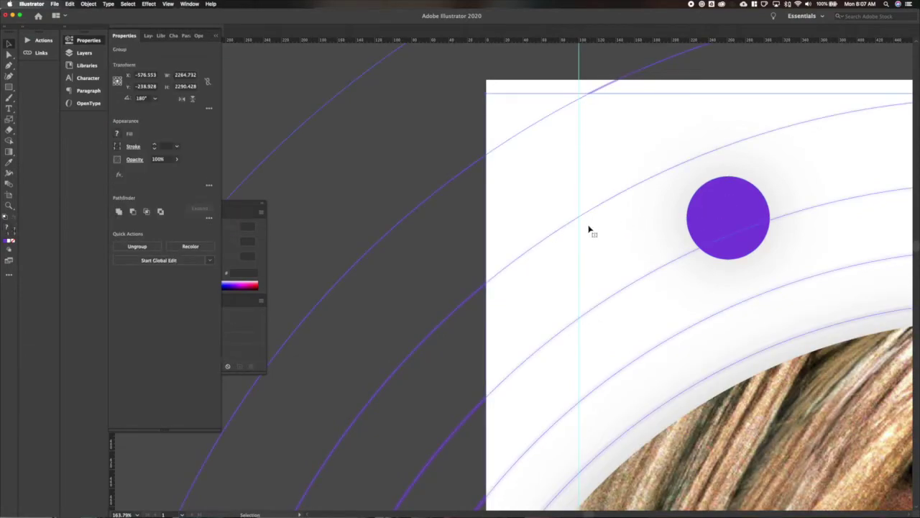
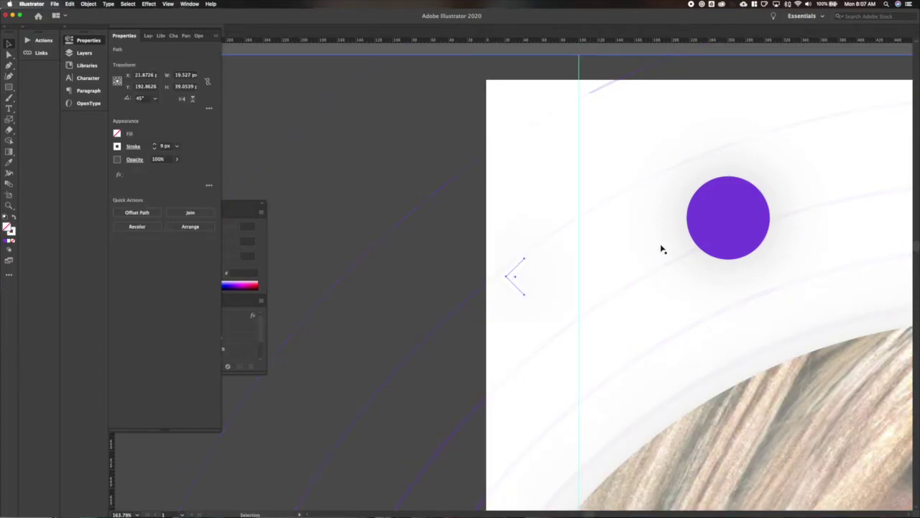
pyautogui.press('super+g')
pyautogui.click(209, 218)
pyautogui.click(210, 220)
pyautogui.doubleClick(760, 220)
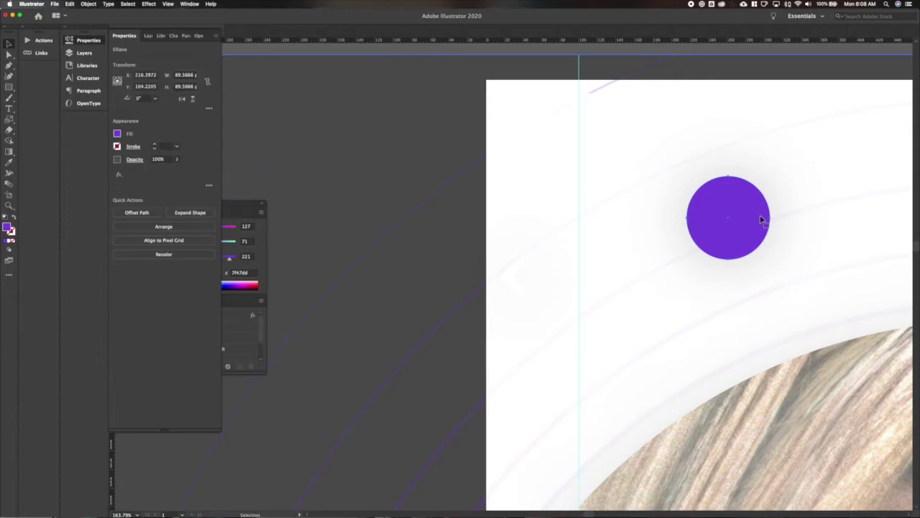
# - Center the chevron and the duplicated purple circle on each other both ways and group them
pyautogui.doubleClick(607, 259)
pyautogui.click(345, 139)
pyautogui.click(709, 232)
pyautogui.click(188, 211)
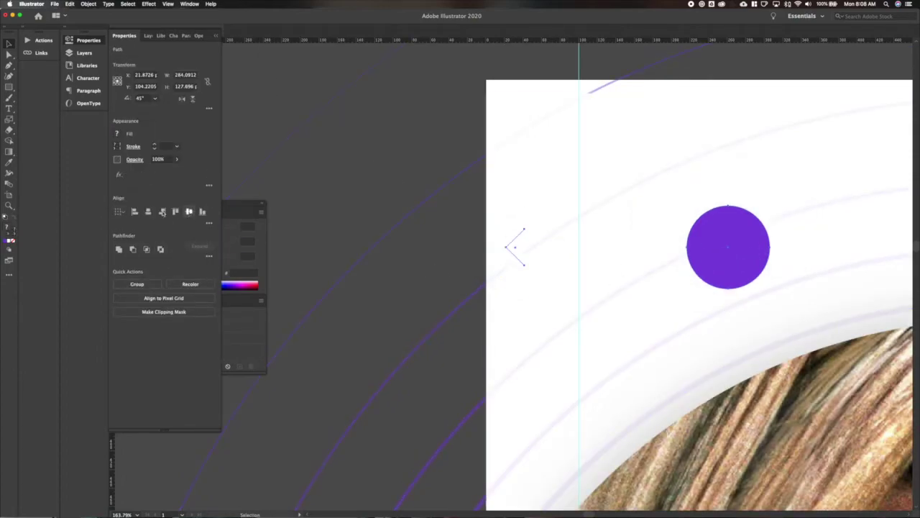
pyautogui.click(148, 211)
pyautogui.hotkey('ctrl', 'g')
# - Move the purple back button to the left margin guide and nudge its chevron slightly left within the circle
pyautogui.moveTo(648, 256); pyautogui.dragTo(643, 225)
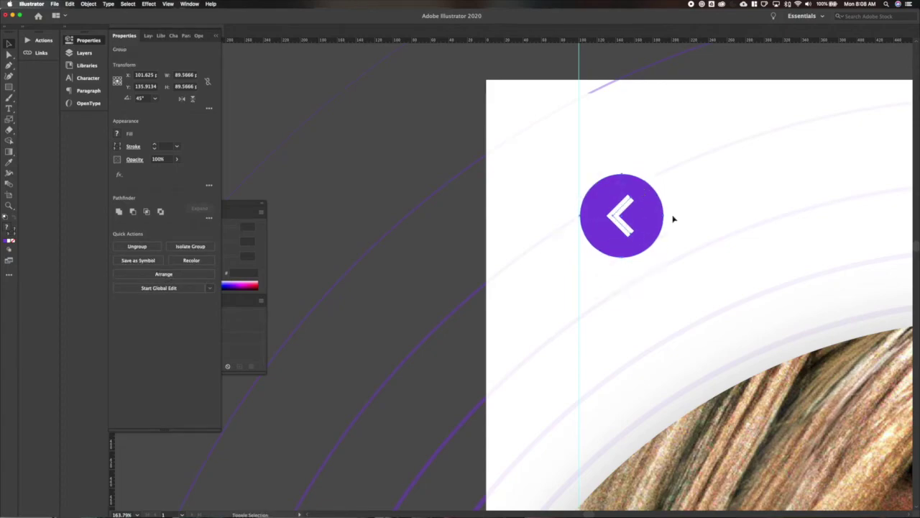
pyautogui.doubleClick(617, 216)
pyautogui.press('Left')
pyautogui.press('Left')
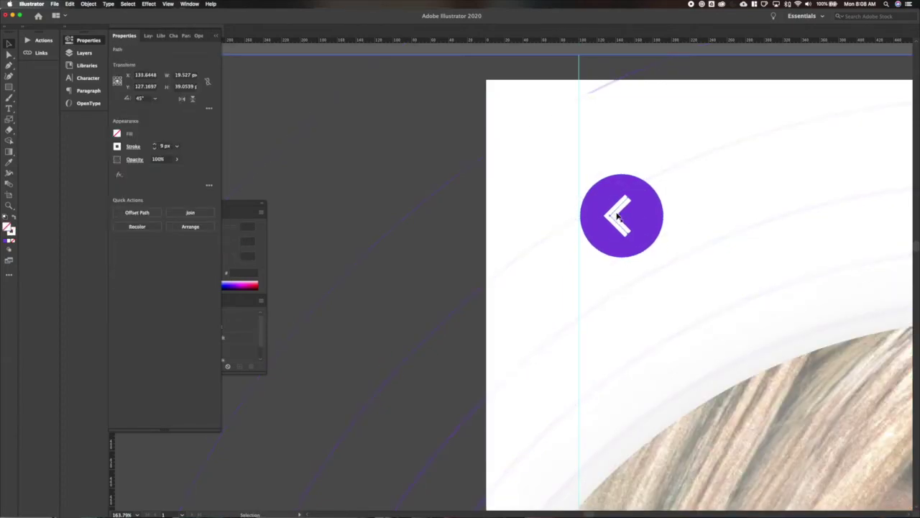
pyautogui.click(708, 216)
pyautogui.click(653, 216)
pyautogui.doubleClick(707, 199)
pyautogui.click(707, 199)
pyautogui.click(645, 227)
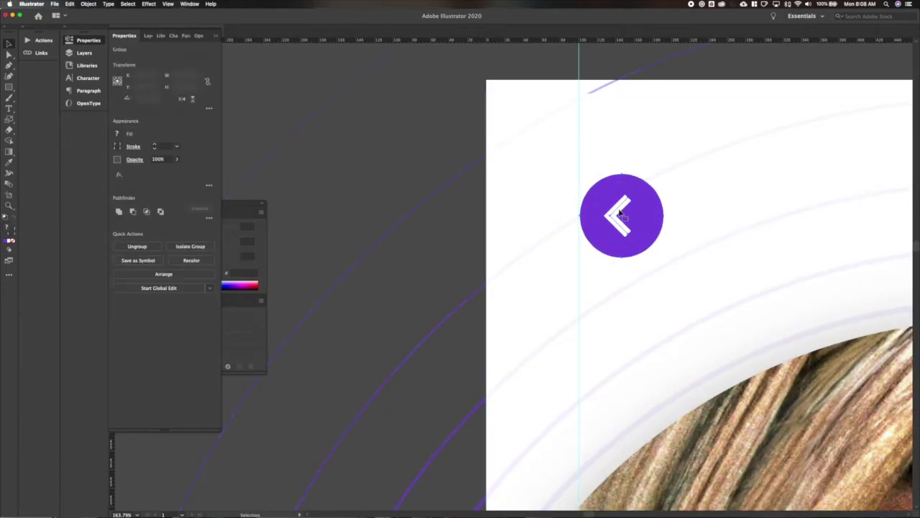
# - Apply a drop shadow to the purple back button
pyautogui.click(148, 4)
pyautogui.moveTo(216, 98)
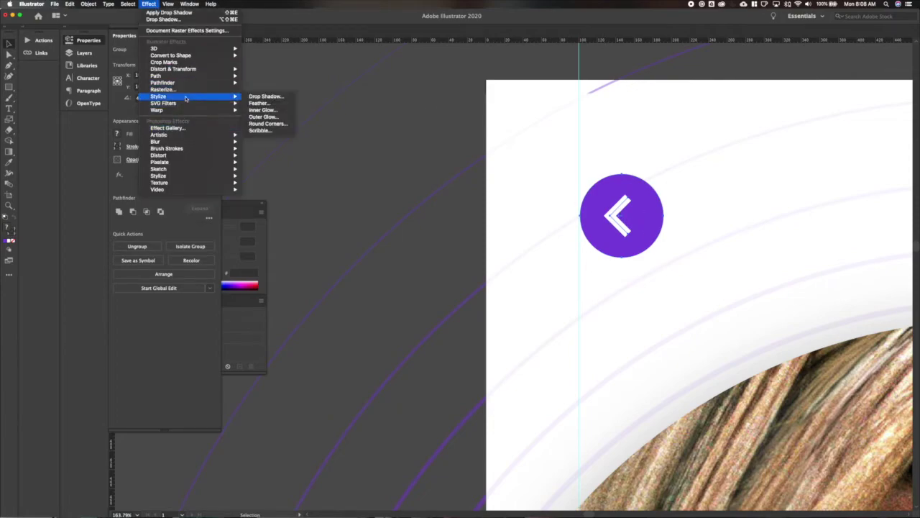
pyautogui.click(268, 97)
pyautogui.press('Return')
pyautogui.click(325, 159)
pyautogui.scroll(-8, 330, 152)
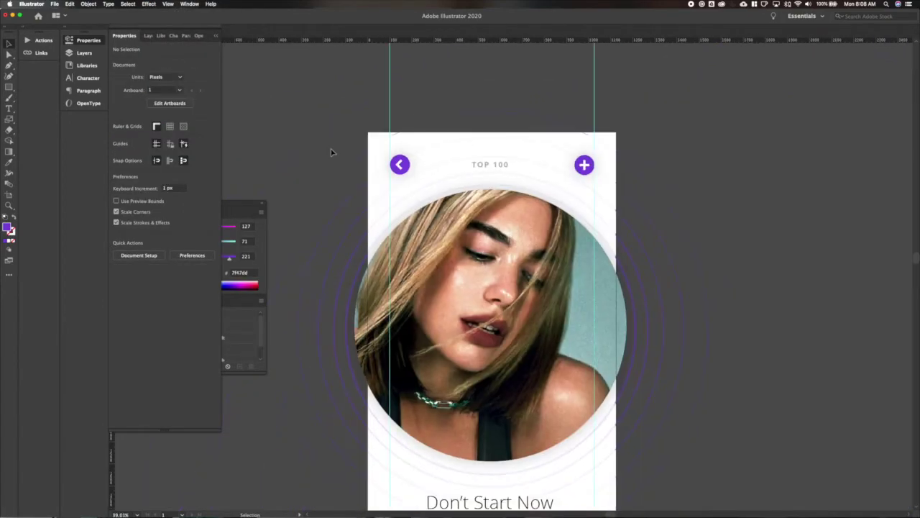
# - Ungroup the back button into its separate circle and chevron
pyautogui.scroll(-3, 415, 156)
pyautogui.scroll(7, 396, 122)
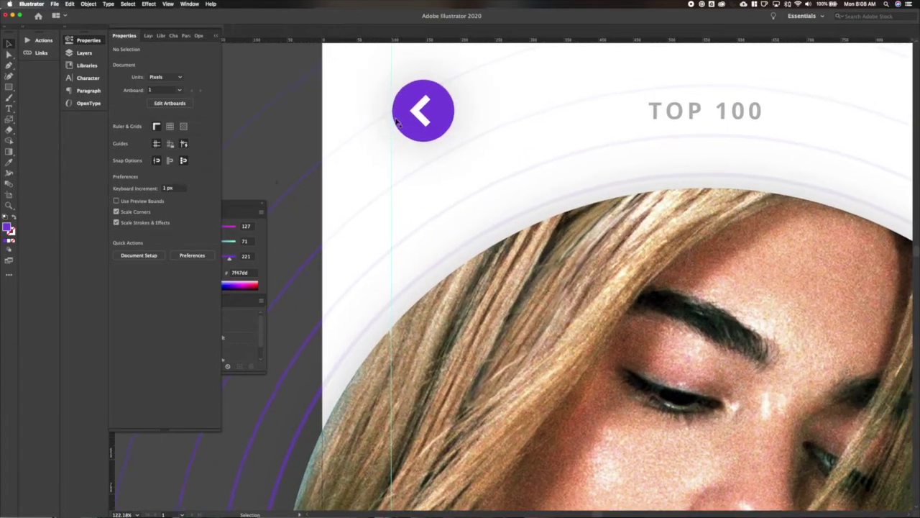
pyautogui.scroll(6, 417, 131)
pyautogui.press('super+0')
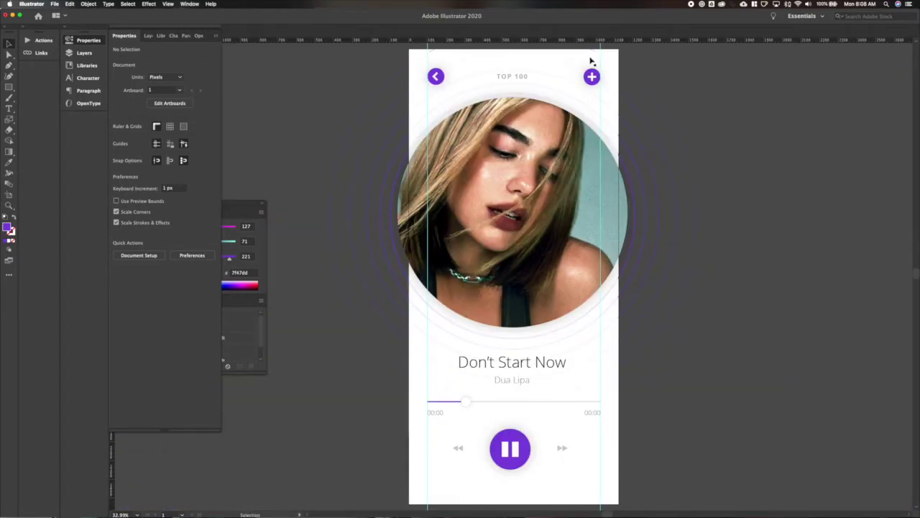
pyautogui.scroll(7, 441, 83)
pyautogui.scroll(3, 441, 84)
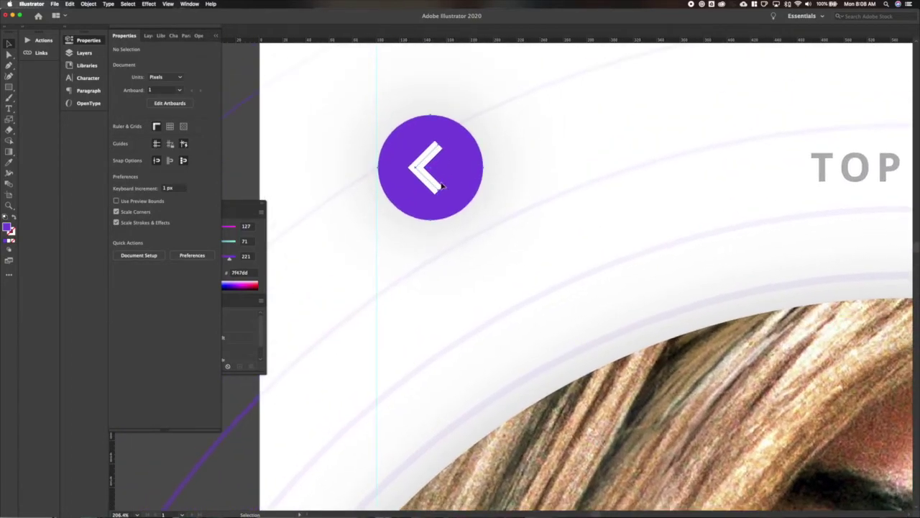
pyautogui.click(443, 186)
pyautogui.scroll(3, 442, 186)
pyautogui.scroll(2, 442, 186)
pyautogui.press('super+shift+g')
pyautogui.click(612, 162)
# - Swap the back button circle's purple fill to its stroke and thicken that outline
pyautogui.click(534, 175)
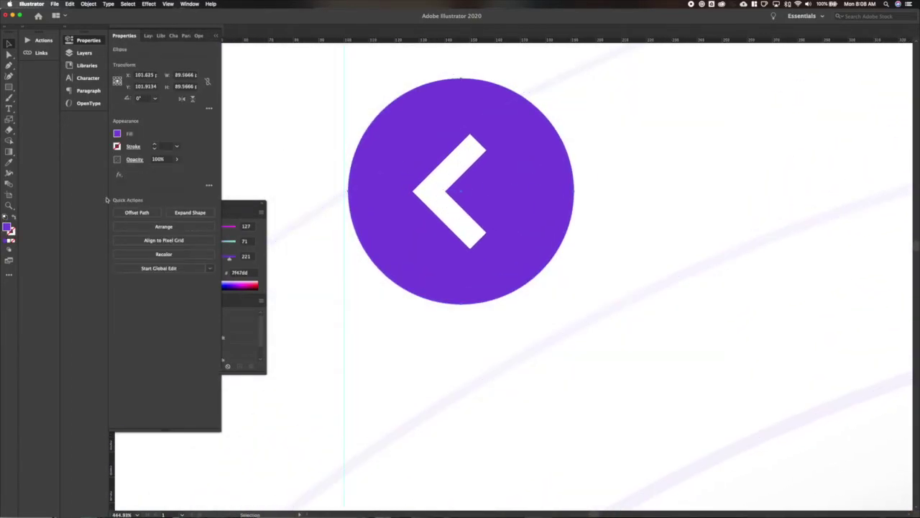
pyautogui.click(14, 218)
pyautogui.click(165, 146)
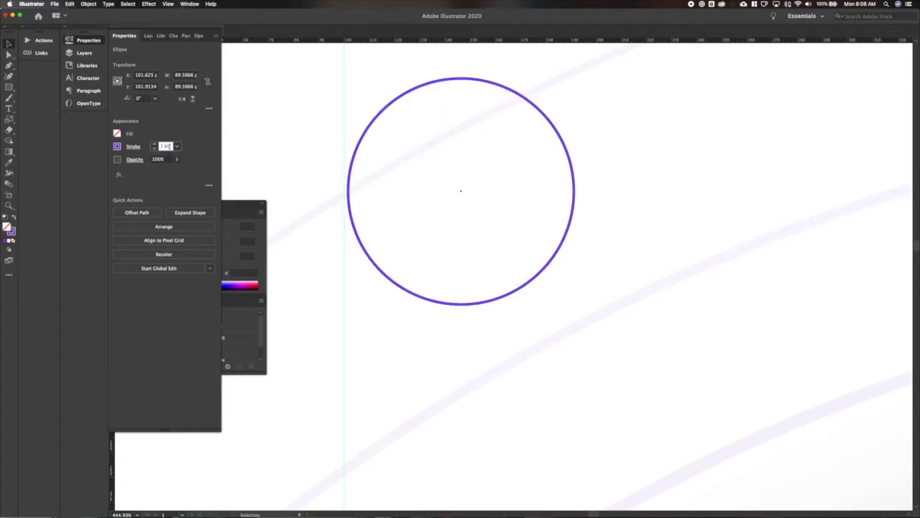
pyautogui.hotkey('shift', 'Up')
# - Recolor the back chevron's stroke with the purple swatch and set its weight to 10 px
pyautogui.click(432, 184)
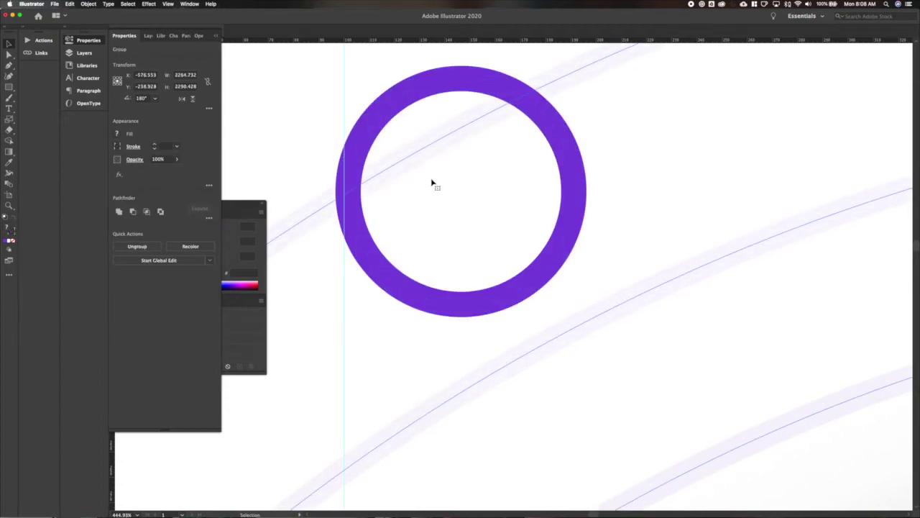
pyautogui.click(439, 217)
pyautogui.click(118, 148)
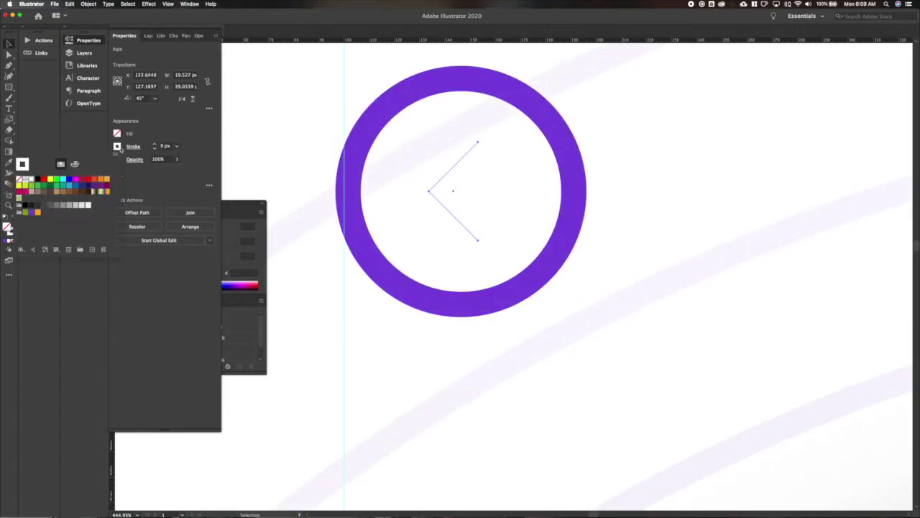
pyautogui.click(33, 214)
pyautogui.click(154, 143)
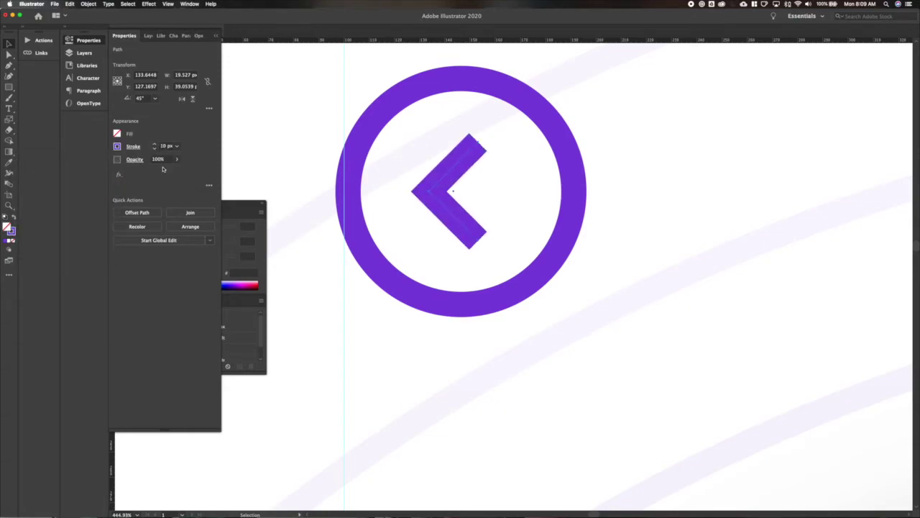
# - Give the back chevron's stroke a round cap and round corners
pyautogui.click(133, 146)
pyautogui.click(85, 171)
pyautogui.click(85, 181)
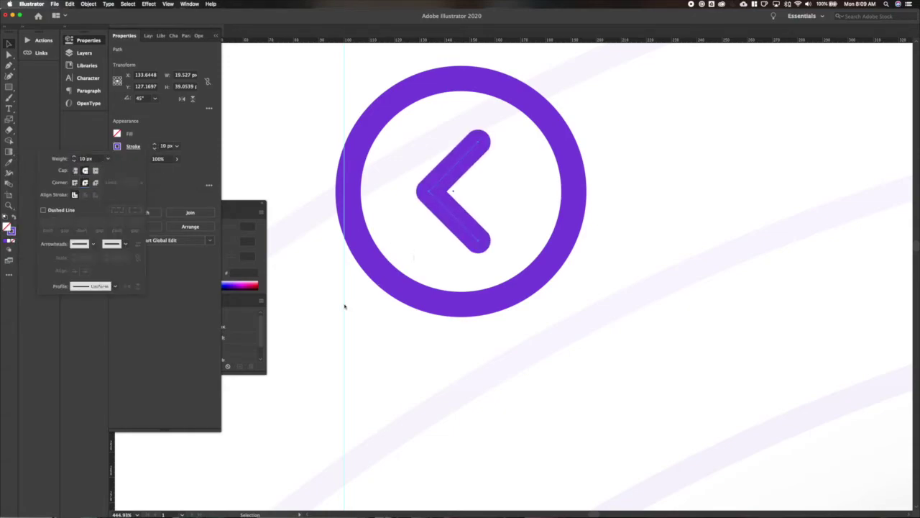
# - Reduce the stroke weight of both the back chevron and its circle to 8 px
pyautogui.keyDown('shift'); pyautogui.click(377, 272); pyautogui.keyUp('shift')
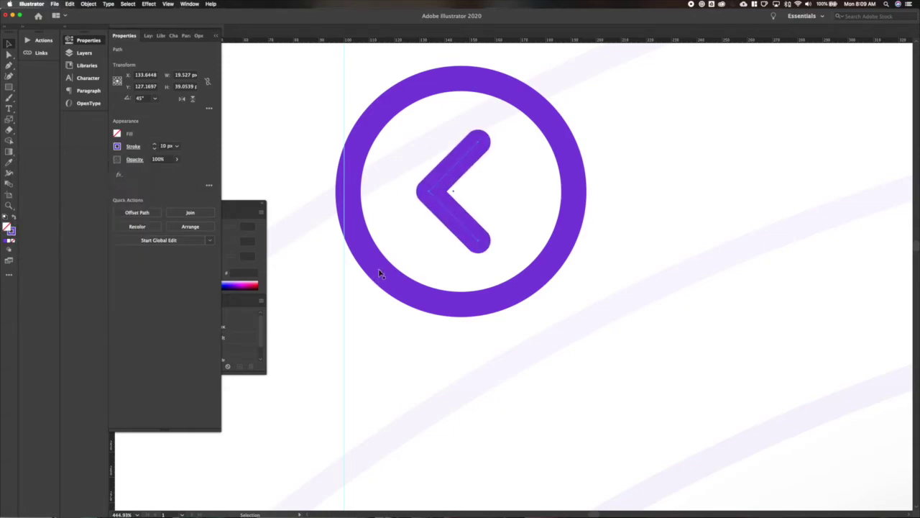
pyautogui.click(154, 149)
pyautogui.click(340, 312)
# - Match the plus button to the back button's purple outline style with the Eyedropper
pyautogui.scroll(-5, 318, 309)
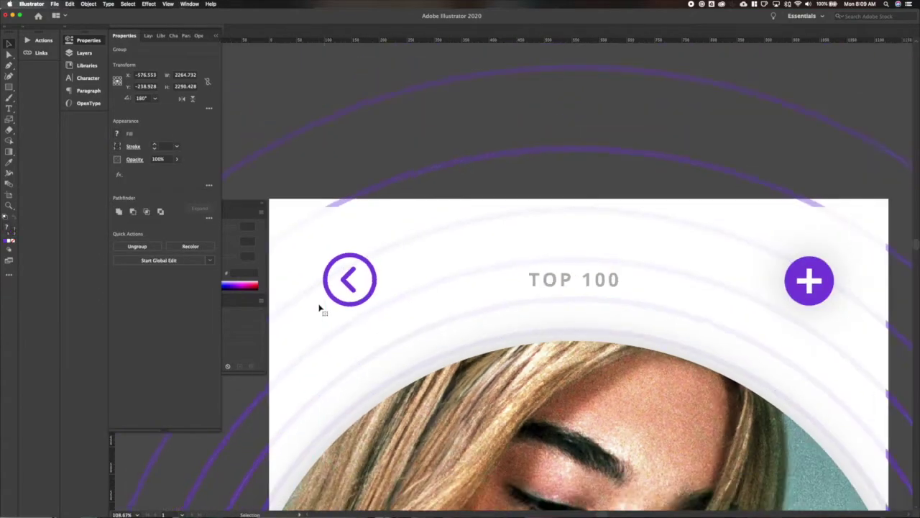
pyautogui.click(775, 288)
pyautogui.press('i')
pyautogui.click(346, 280)
pyautogui.press('v')
pyautogui.click(607, 198)
pyautogui.scroll(-4, 606, 198)
pyautogui.scroll(3, 558, 238)
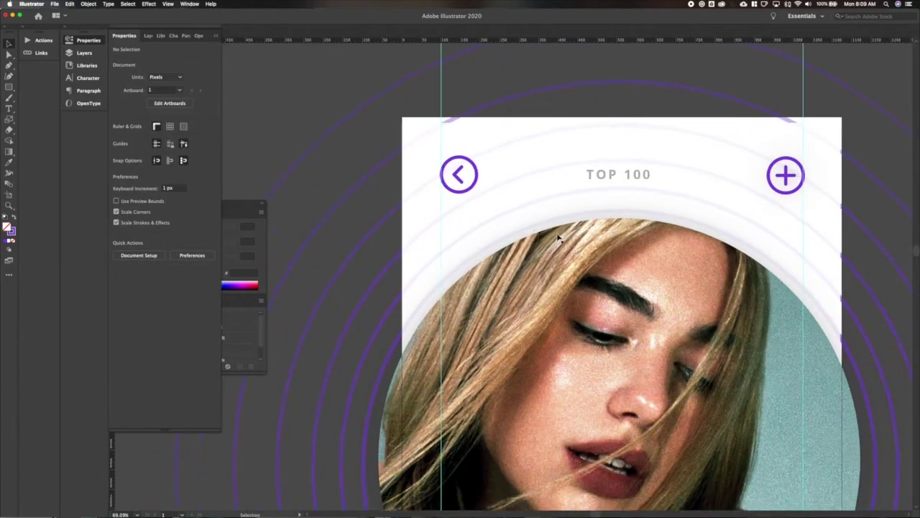
# - Recolor the strokes of the back and plus buttons with a mid-gray swatch
pyautogui.click(401, 124)
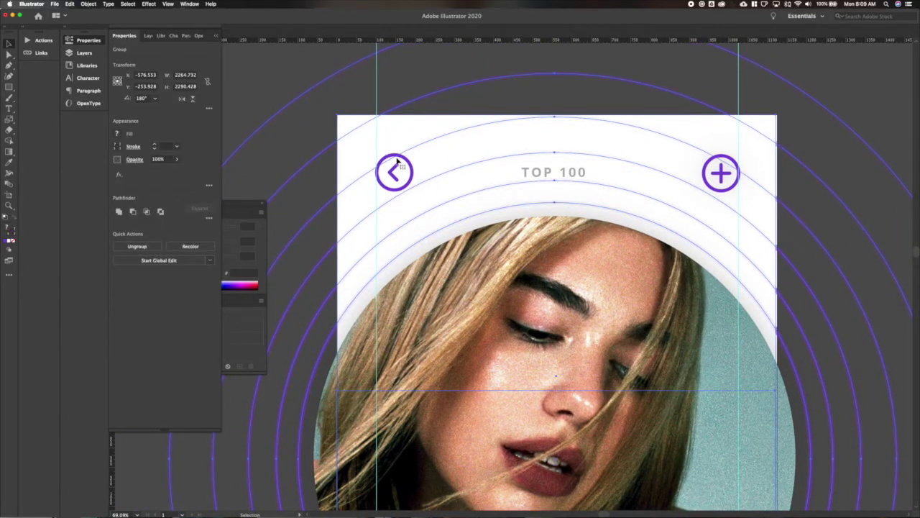
pyautogui.click(394, 170)
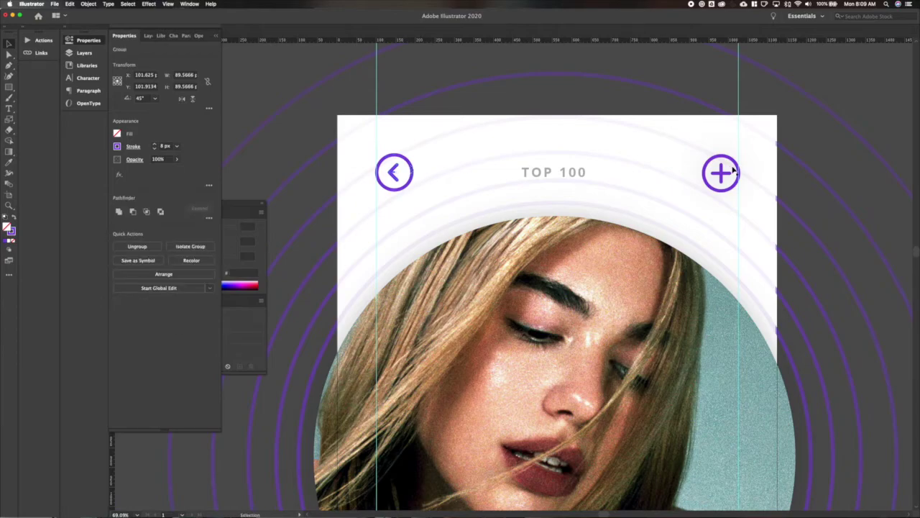
pyautogui.keyDown('shift'); pyautogui.click(392, 175); pyautogui.keyUp('shift')
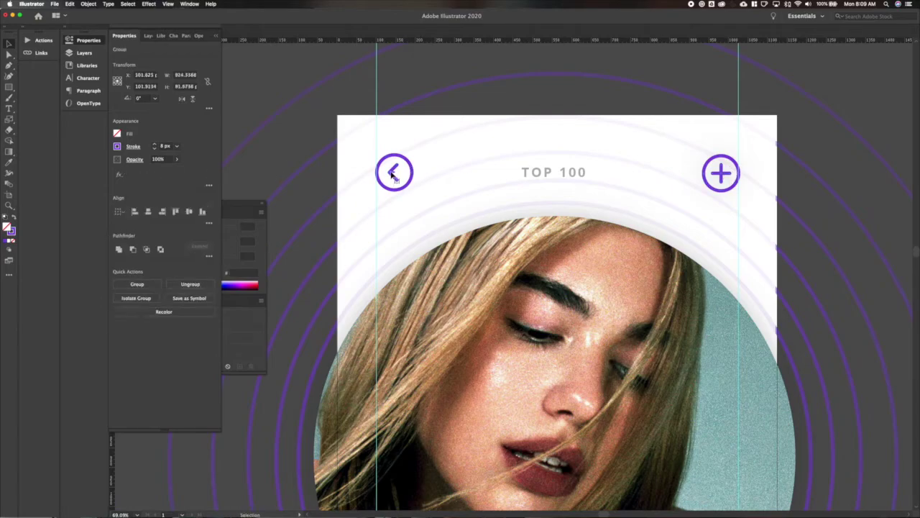
pyautogui.click(117, 146)
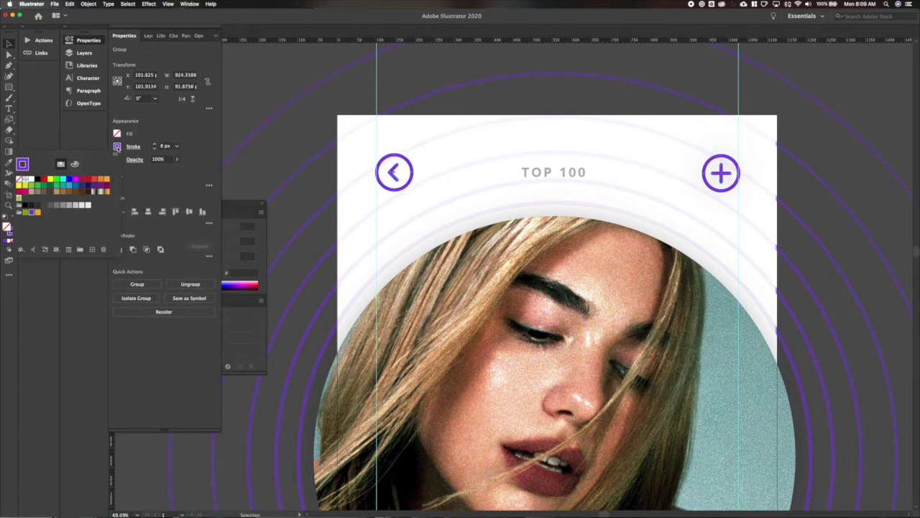
pyautogui.click(55, 206)
pyautogui.click(296, 98)
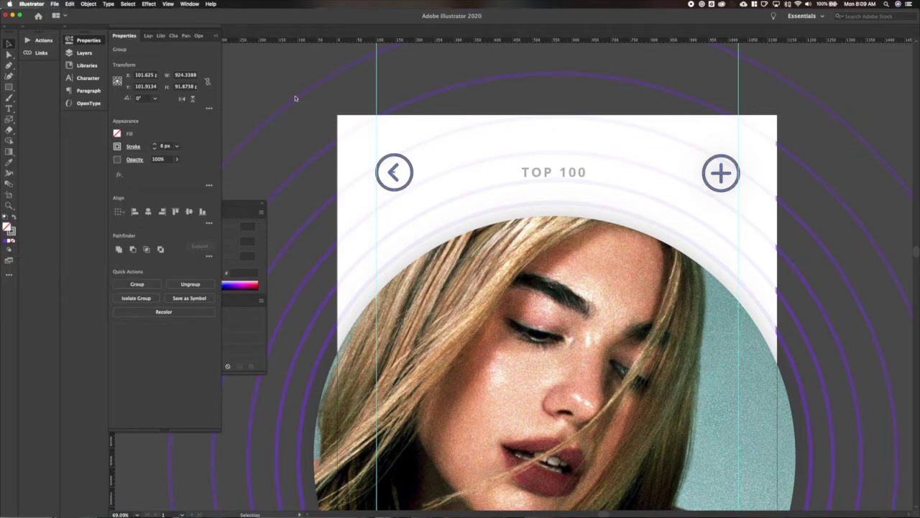
# - Reduce the stroke weight of both header buttons to 4 px
pyautogui.scroll(-6, 261, 70)
pyautogui.hscroll(-5, 261, 70)
pyautogui.scroll(3, 401, 106)
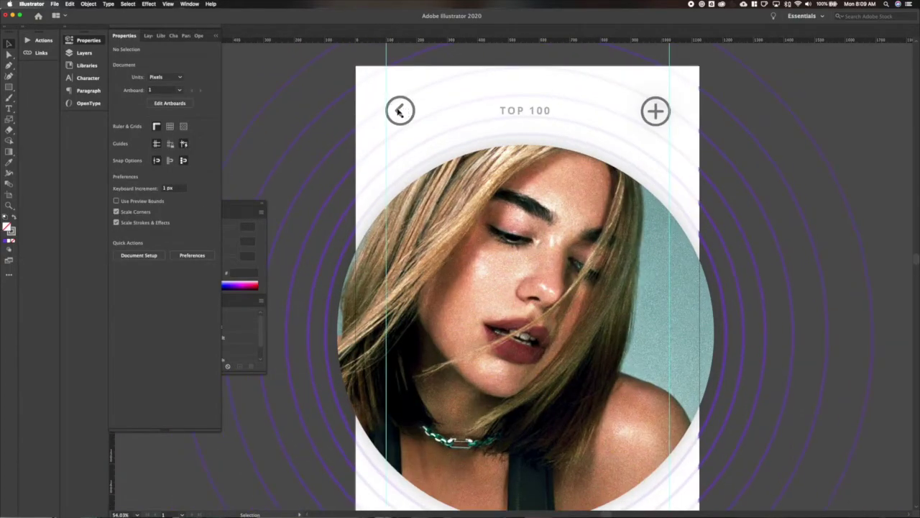
pyautogui.click(401, 110)
pyautogui.press('super+z')
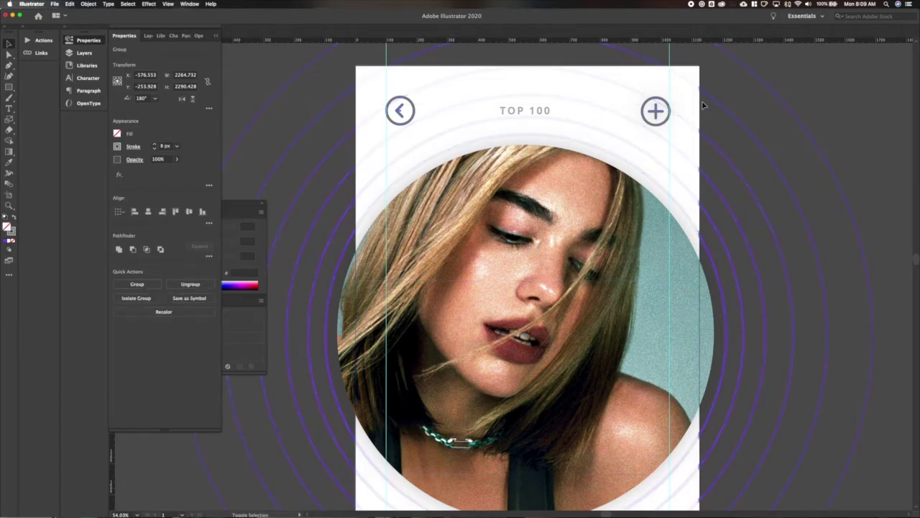
pyautogui.click(155, 149)
pyautogui.click(156, 148)
pyautogui.click(156, 149)
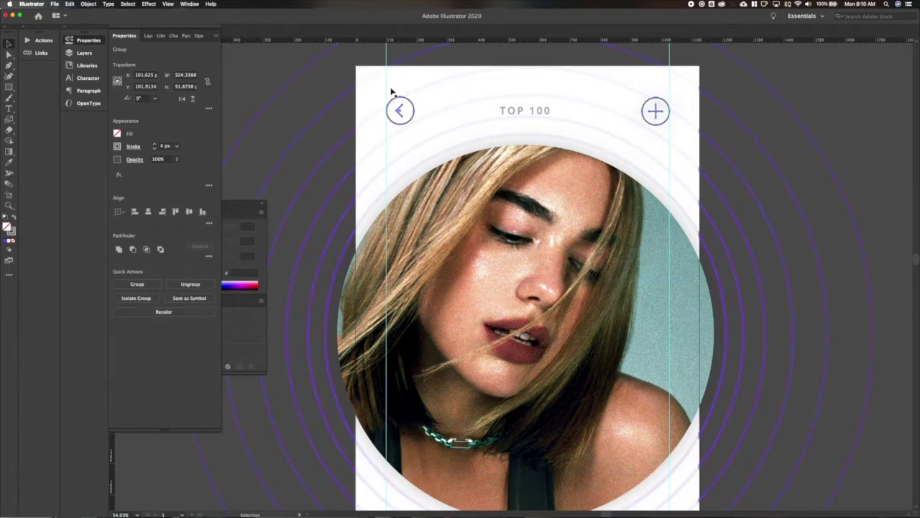
# - Resize the back button to 50 px wide and move it down 30 px
pyautogui.click(396, 102)
pyautogui.press('s')
pyautogui.press('v')
pyautogui.click(185, 74)
pyautogui.write('60')
pyautogui.press('Return')
pyautogui.press('Escape')
pyautogui.hotkey('shift', 'Down')
pyautogui.hotkey('shift', 'Down')
pyautogui.hotkey('shift', 'Down')
# - Resize the plus button to 50 px and move it down and outward to the margin guide
pyautogui.click(656, 111)
pyautogui.hotkey('shift', 'Down')
pyautogui.hotkey('shift', 'Down')
pyautogui.hotkey('shift', 'Down')
pyautogui.hotkey('shift', 'Right')
pyautogui.hotkey('shift', 'Right')
pyautogui.hotkey('shift', 'Right')
pyautogui.hotkey('shift', 'Right')
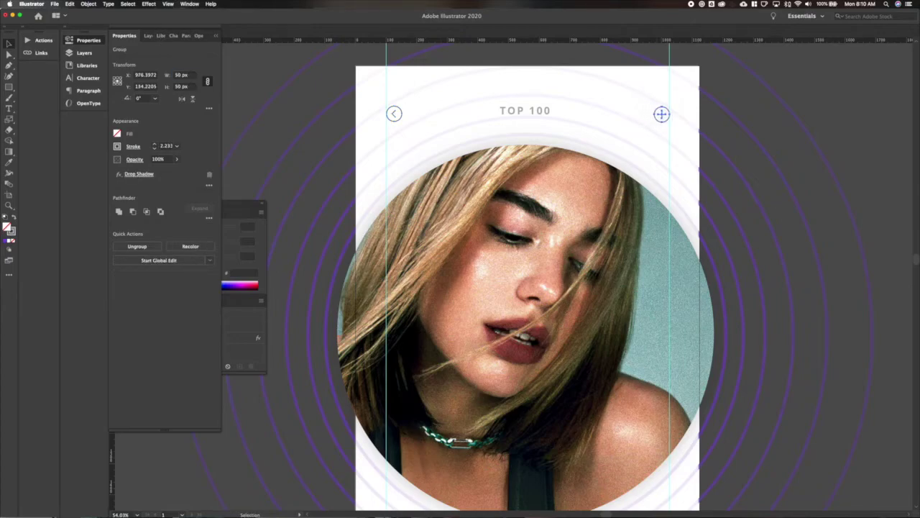
# - Align the back button, TOP 100 title and plus button on their vertical centers
pyautogui.keyDown('shift'); pyautogui.click(530, 109); pyautogui.keyUp('shift')
pyautogui.keyDown('shift'); pyautogui.click(394, 113); pyautogui.keyUp('shift')
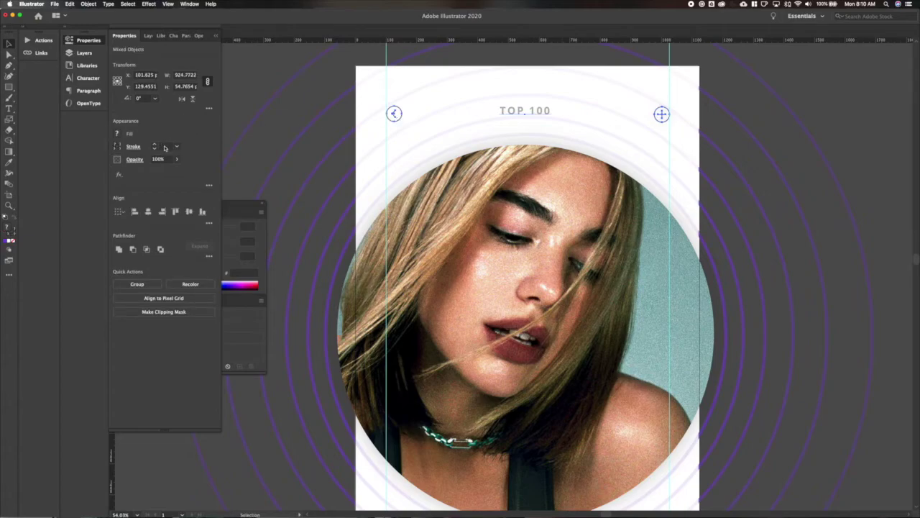
pyautogui.click(189, 211)
pyautogui.press('super+g')
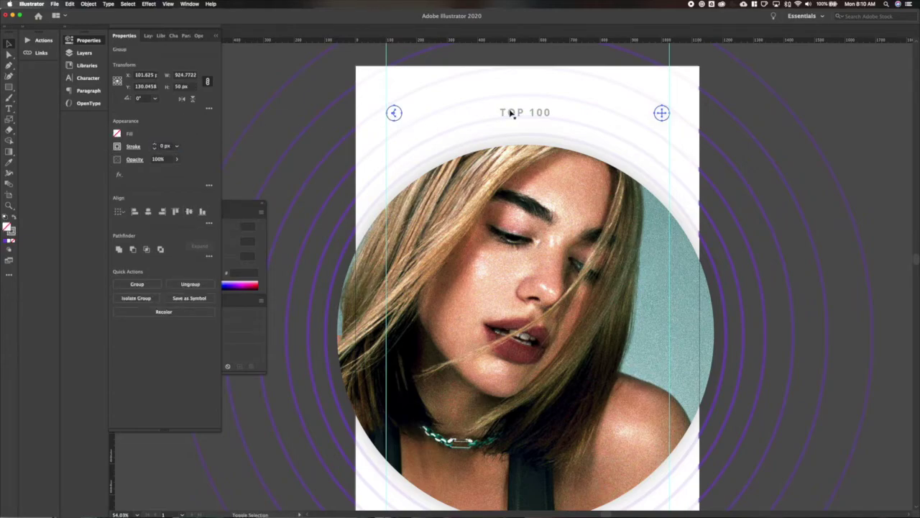
# - Set the stroke weight of both header buttons to 3 px
pyautogui.click(165, 147)
pyautogui.press('Up')
pyautogui.press('Up')
pyautogui.press('Up')
pyautogui.click(240, 76)
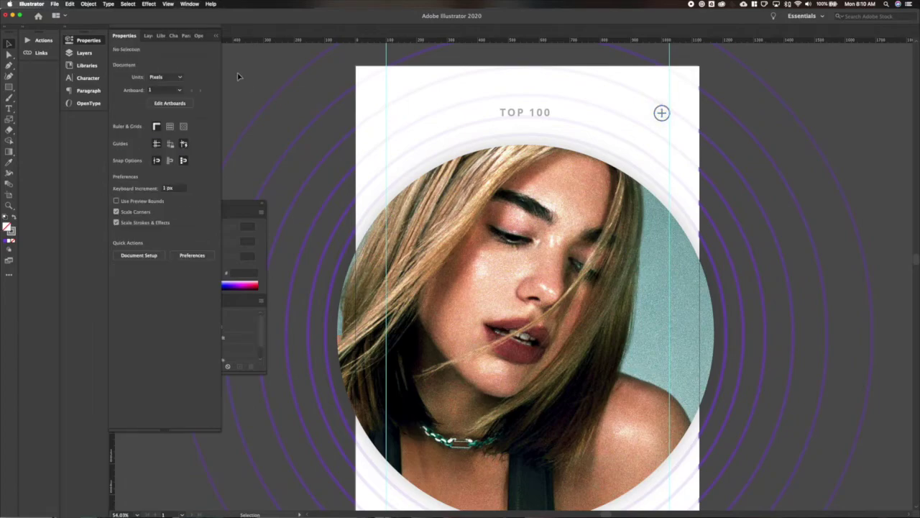
pyautogui.press('super+z')
pyautogui.click(240, 77)
# - Recolor the TOP 100 title with the darker gray swatch #808080
pyautogui.scroll(-5, 240, 76)
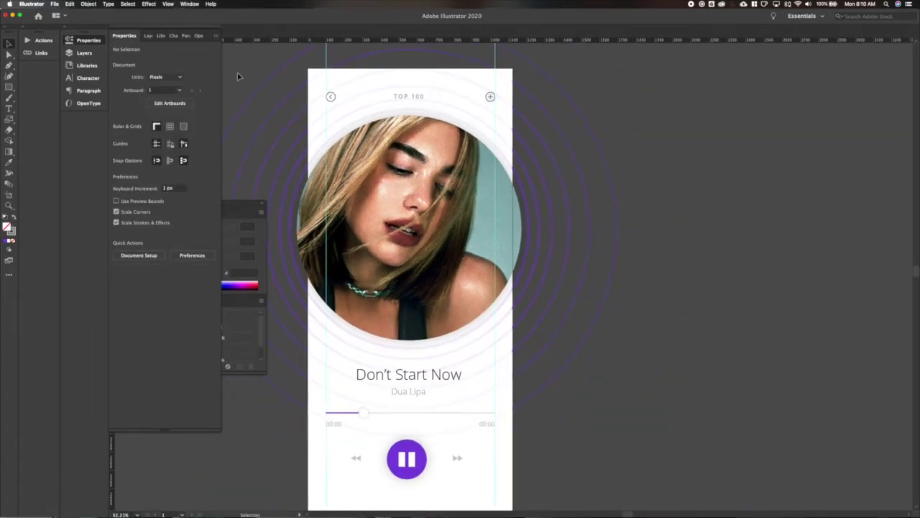
pyautogui.hscroll(-3, 240, 77)
pyautogui.scroll(-1, 662, 357)
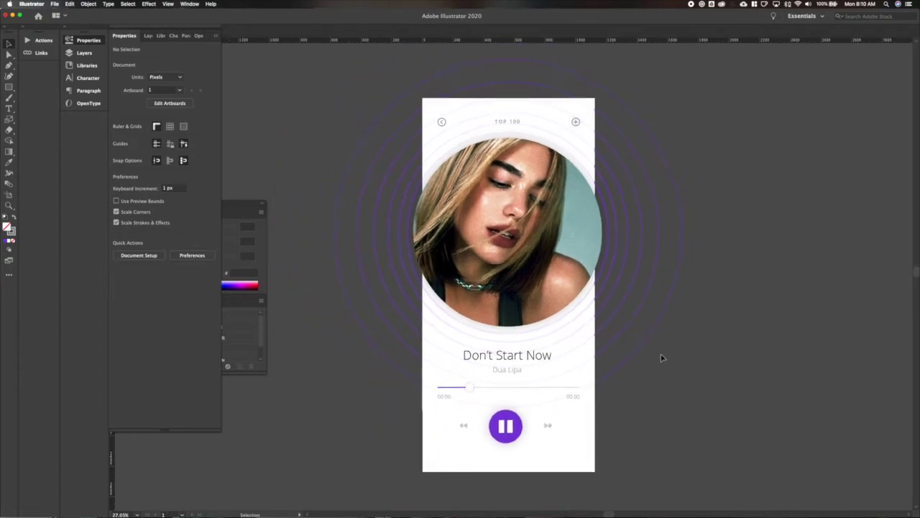
pyautogui.click(511, 122)
pyautogui.click(117, 134)
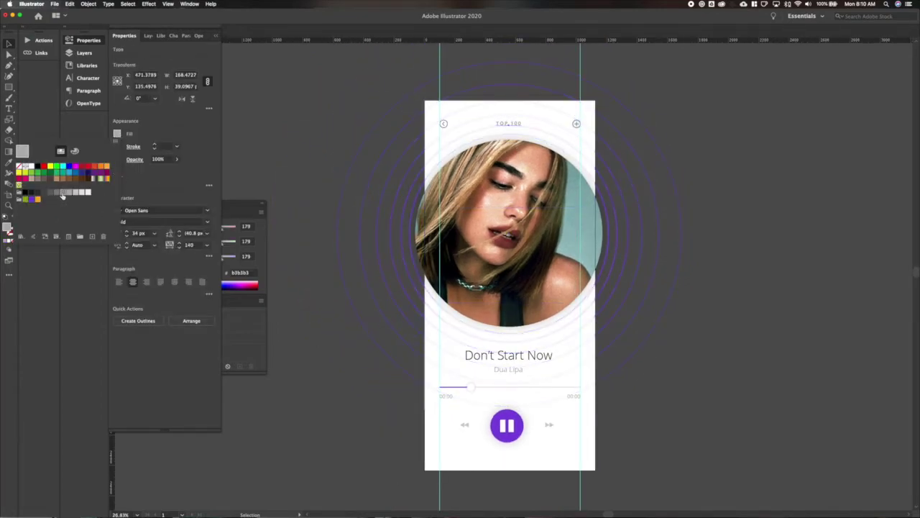
pyautogui.click(62, 194)
pyautogui.click(57, 194)
pyautogui.click(285, 165)
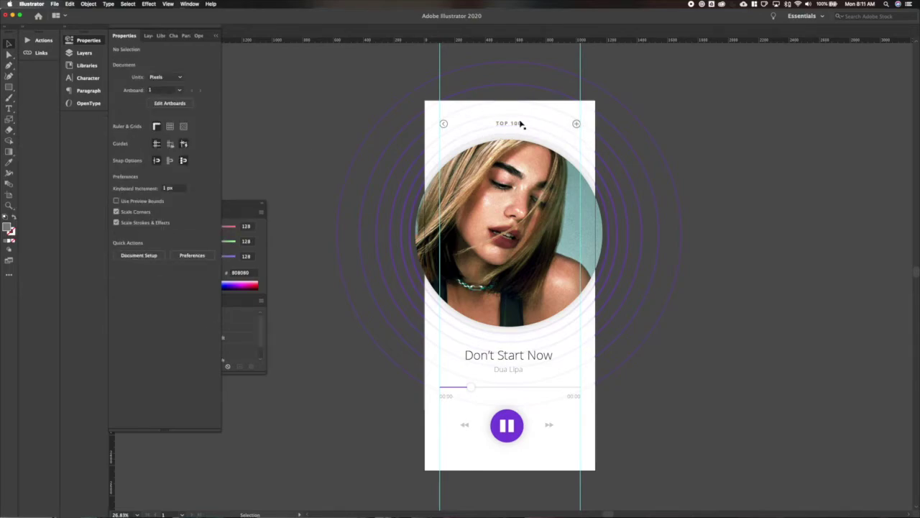
# - Draw a horizontal line about 68 px long below the back button and copy the button's stroke style with the Eyedropper
pyautogui.scroll(10, 444, 126)
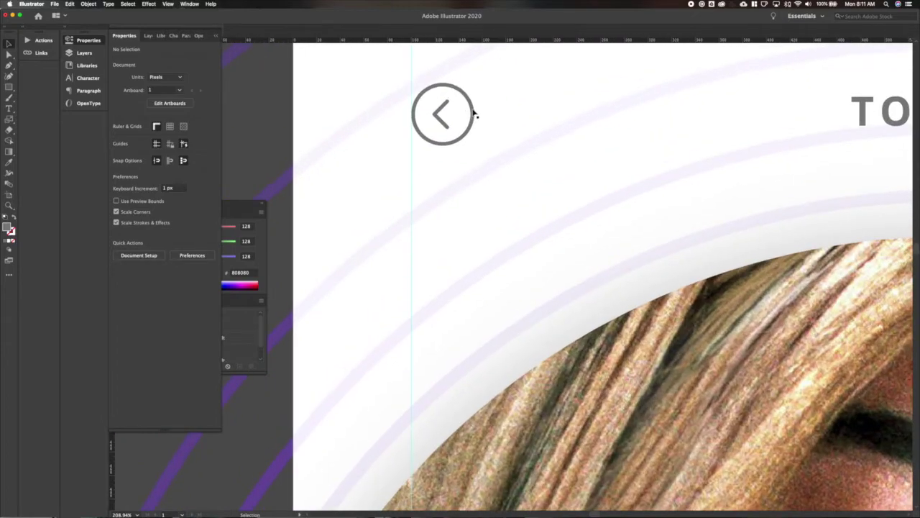
pyautogui.scroll(1, 474, 113)
pyautogui.press('\\')
pyautogui.moveTo(469, 192); pyautogui.dragTo(482, 197)
pyautogui.press('i')
pyautogui.click(429, 135)
pyautogui.press('v')
# - Add the Arrow 10 arrowhead to the start of the new line
pyautogui.click(133, 146)
pyautogui.click(79, 244)
pyautogui.scroll(-3, 54, 324)
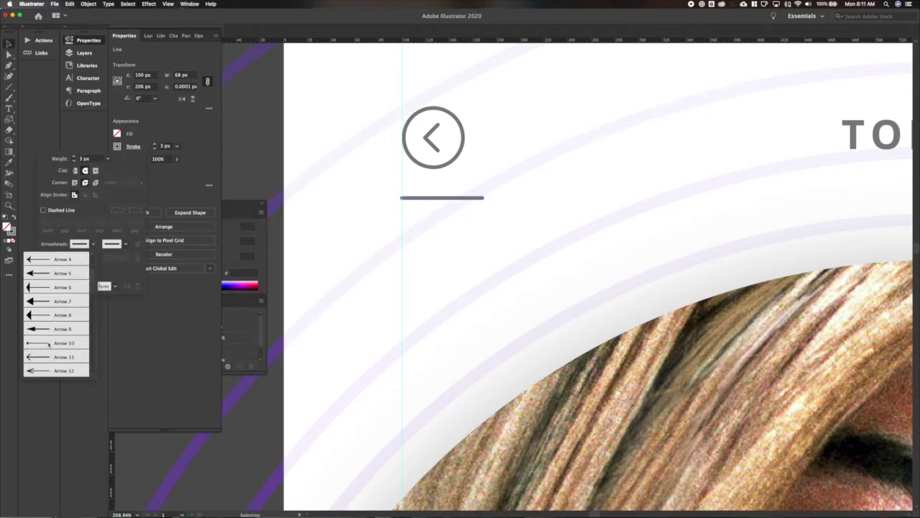
pyautogui.click(52, 341)
pyautogui.click(437, 200)
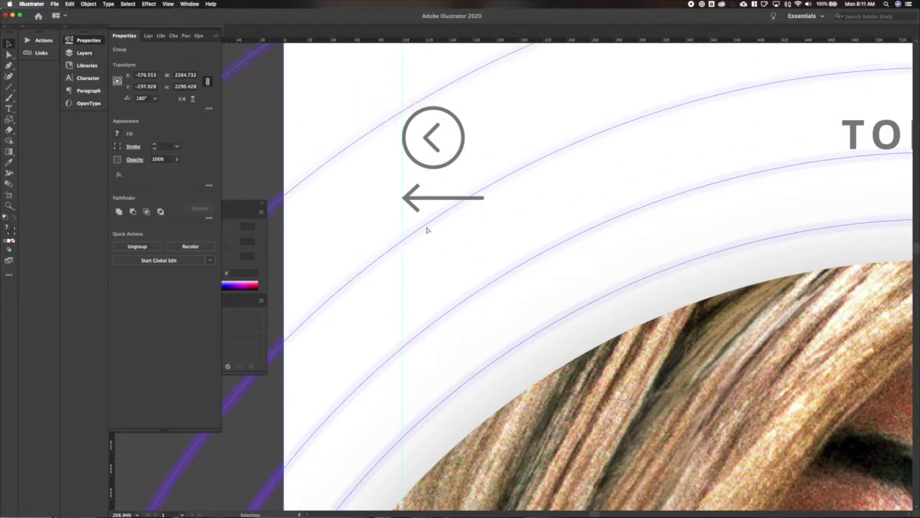
# - Move the arrow up onto the back button and delete the circled chevron it replaces
pyautogui.click(294, 201)
pyautogui.moveTo(411, 201); pyautogui.dragTo(413, 138)
pyautogui.click(445, 111)
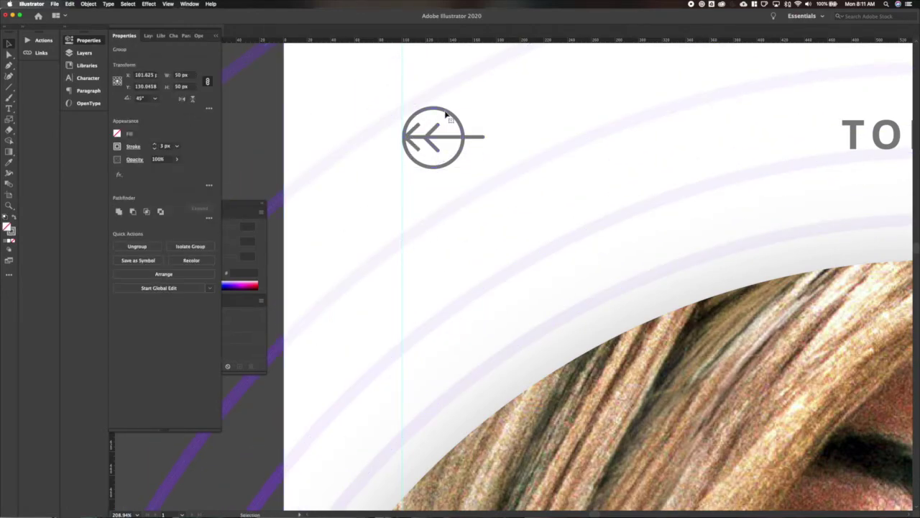
pyautogui.press('Delete')
pyautogui.scroll(-5, 446, 114)
pyautogui.press('super+0')
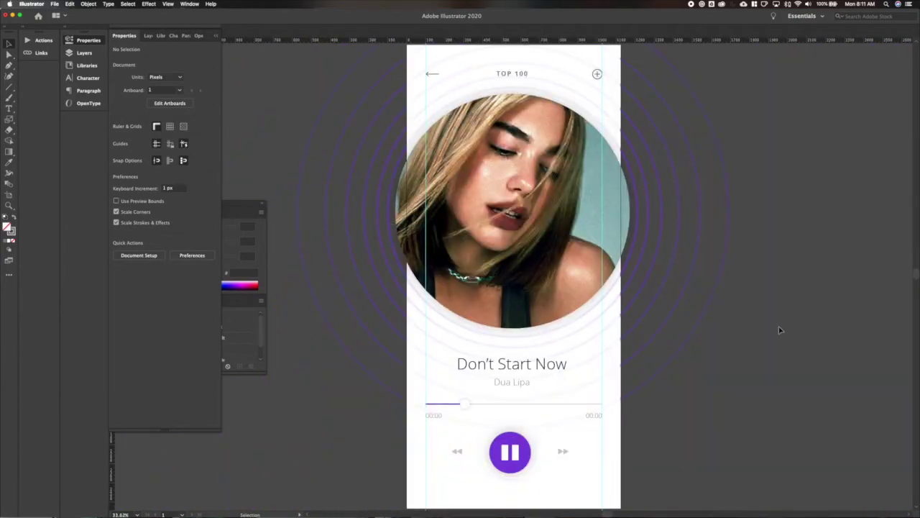
# - Set the opacity of the upper white fade rectangle inside the rings group to 100%
pyautogui.scroll(2, 645, 105)
pyautogui.click(562, 85)
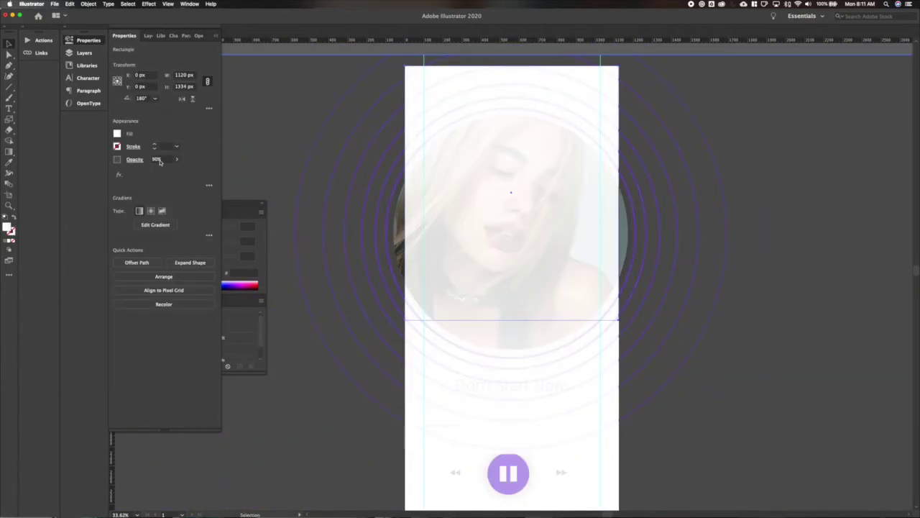
pyautogui.write('100')
pyautogui.press('Return')
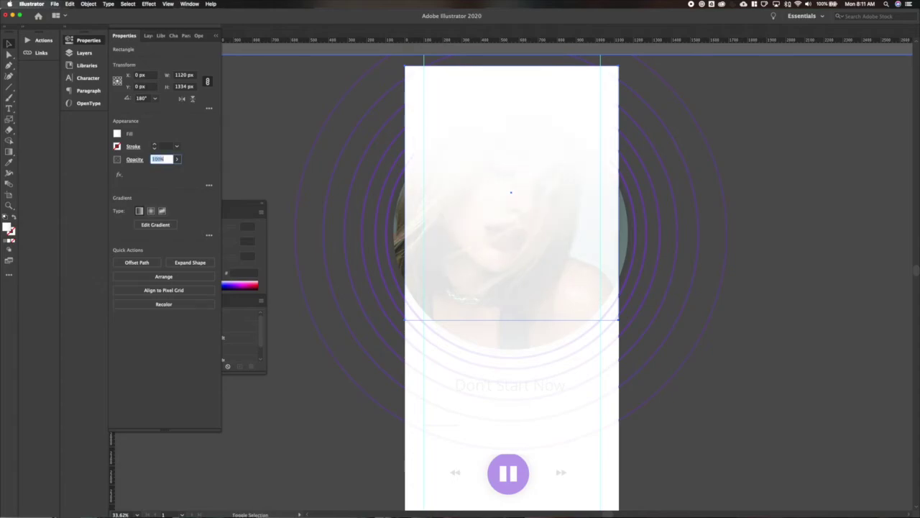
pyautogui.press('Delete')
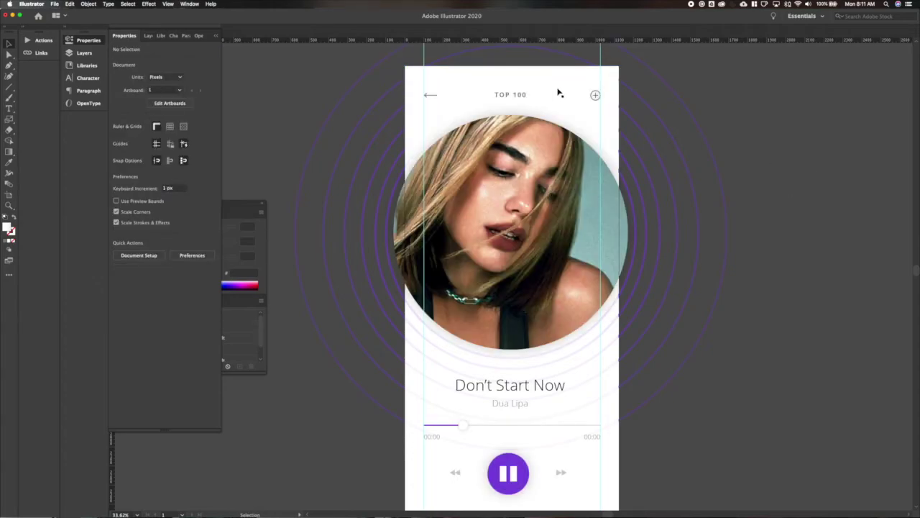
# - Reopen the upper fade rectangle inside the rings group and shift its gradient midpoint to about 60%
pyautogui.hotkey('ctrl', 'z')
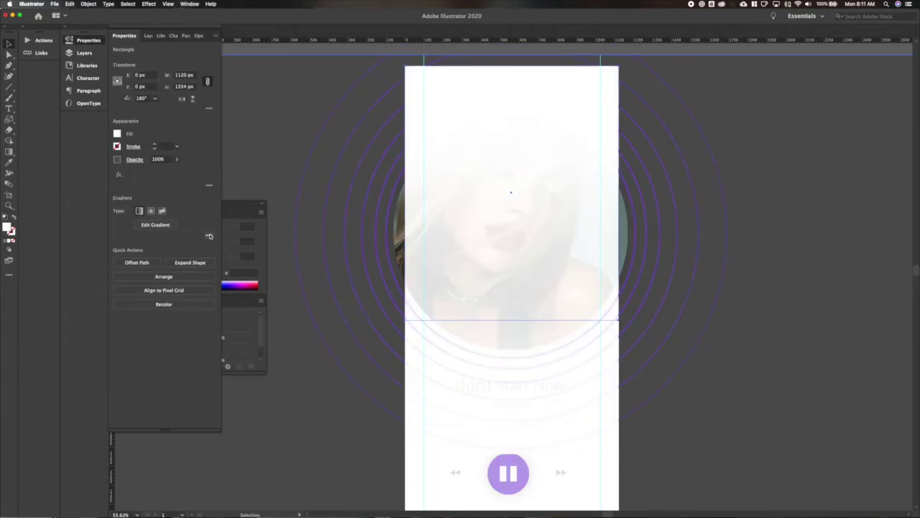
pyautogui.click(210, 236)
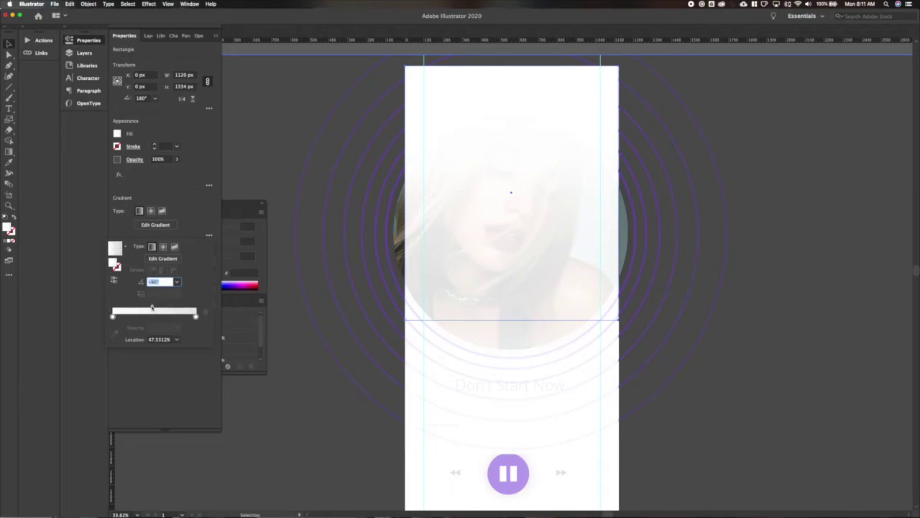
pyautogui.moveTo(156, 309); pyautogui.dragTo(154, 307)
pyautogui.click(835, 243)
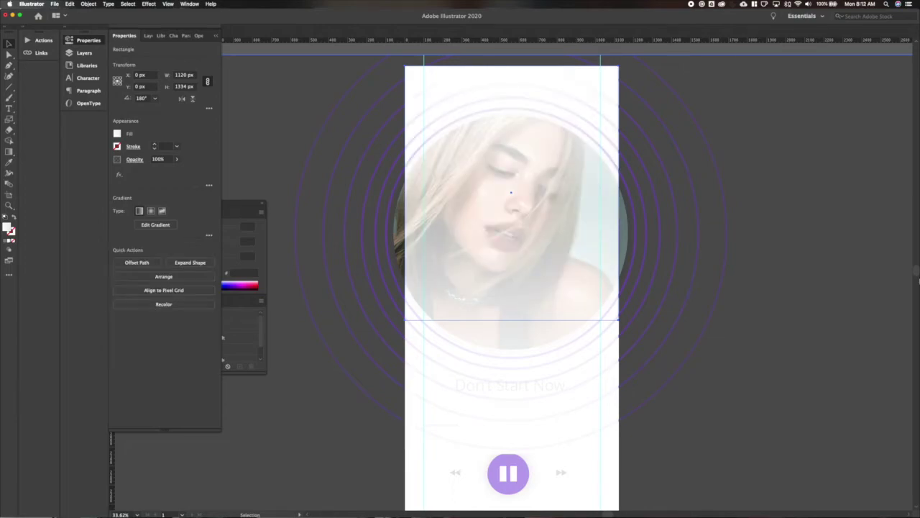
pyautogui.doubleClick(835, 242)
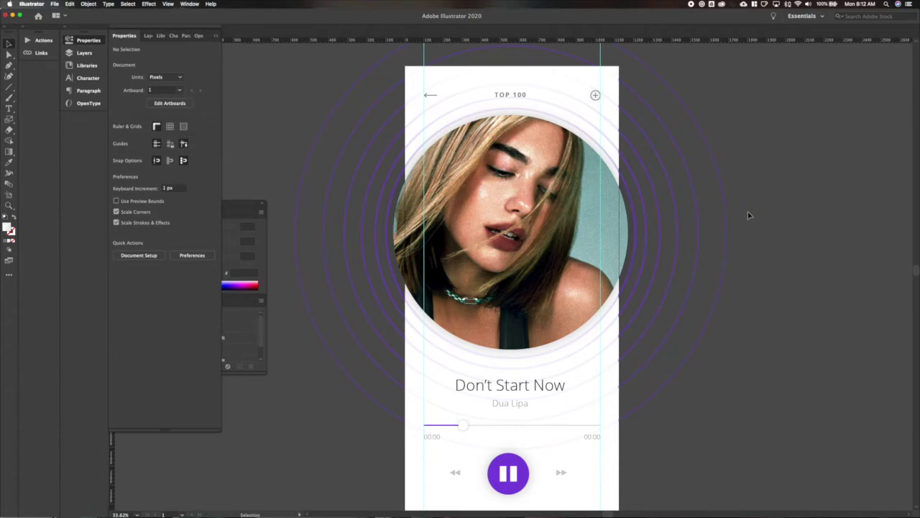
pyautogui.hotkey('ctrl', 'z')
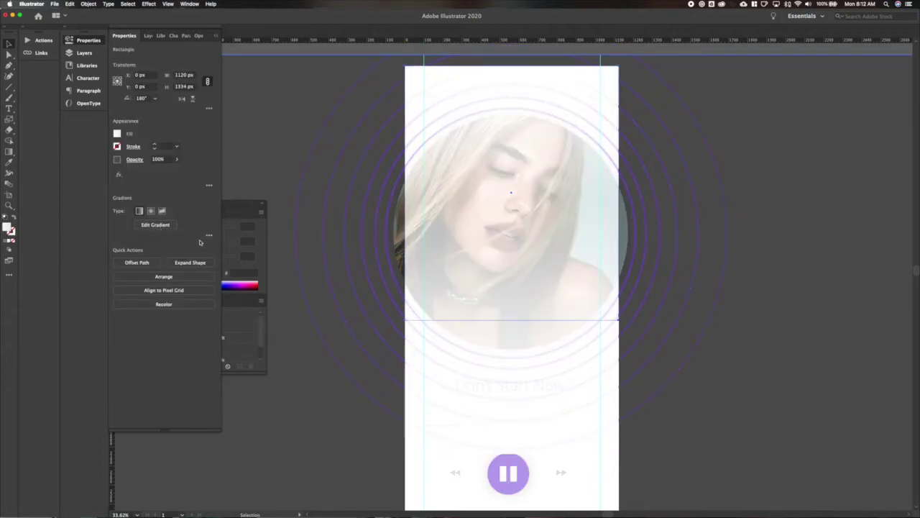
pyautogui.click(209, 236)
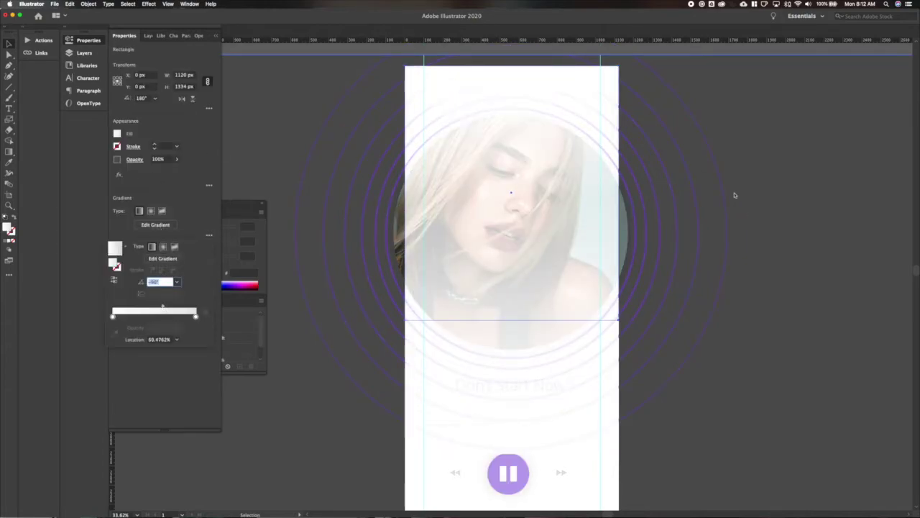
pyautogui.press('Escape')
pyautogui.press('Delete')
# - Move the back arrow, TOP 100 title and plus button up together by about 10 px
pyautogui.click(434, 87)
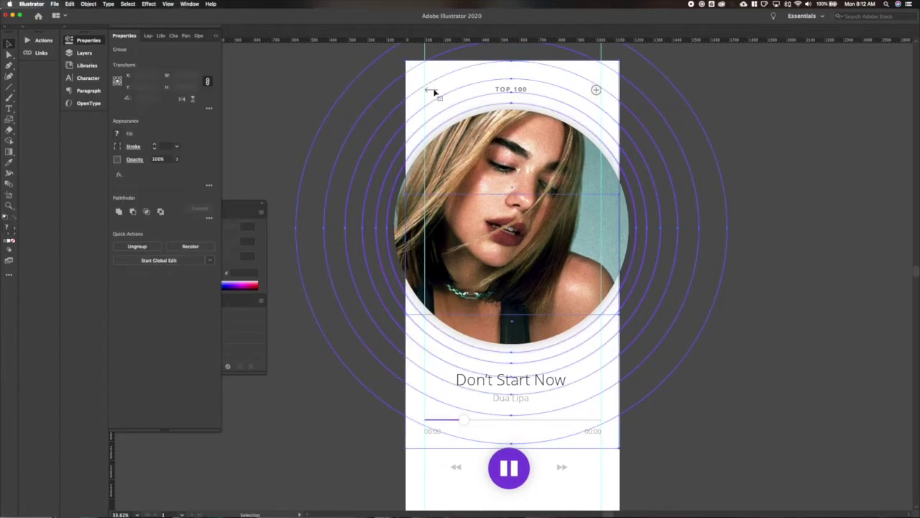
pyautogui.moveTo(302, 78); pyautogui.dragTo(619, 107)
pyautogui.hotkey('shift', 'Up')
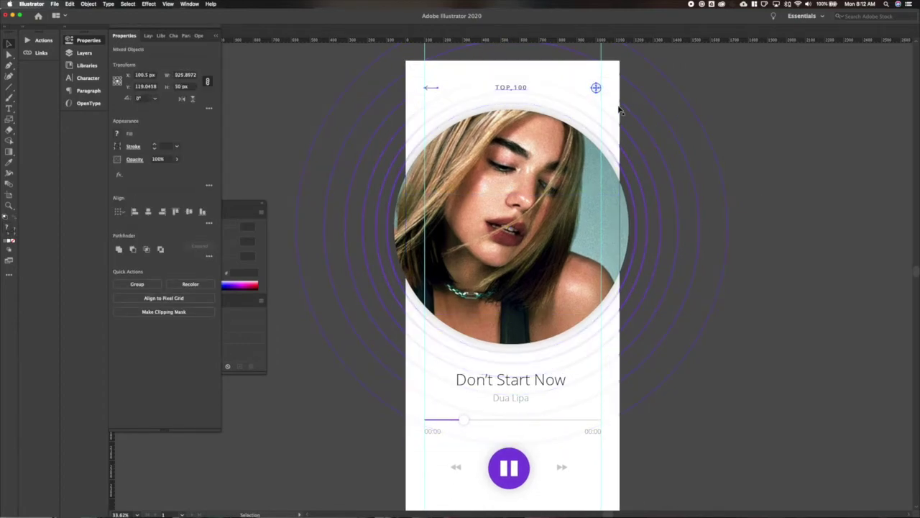
pyautogui.click(775, 113)
# - Isolate the upper fade rectangle and move its lower-right anchor point 5 px right to the artboard's edge
pyautogui.hotkey('ctrl', 'z')
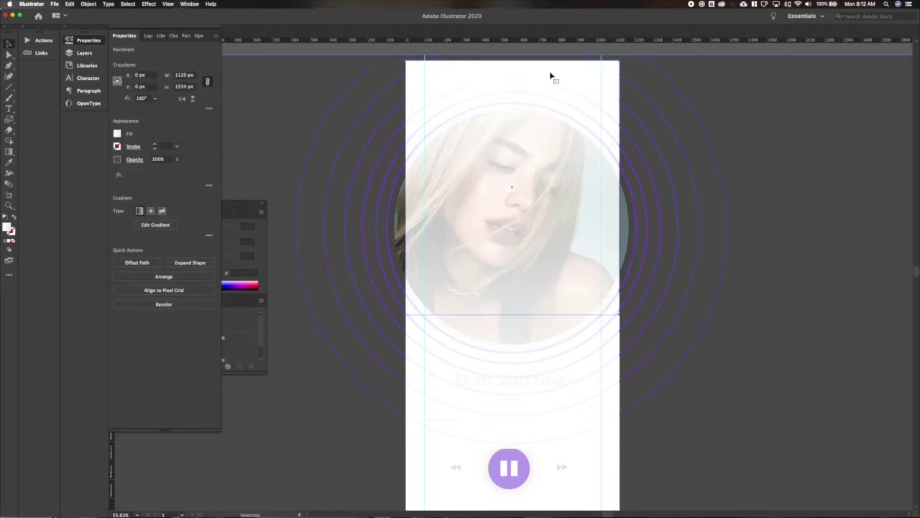
pyautogui.press('a')
pyautogui.scroll(5, 619, 291)
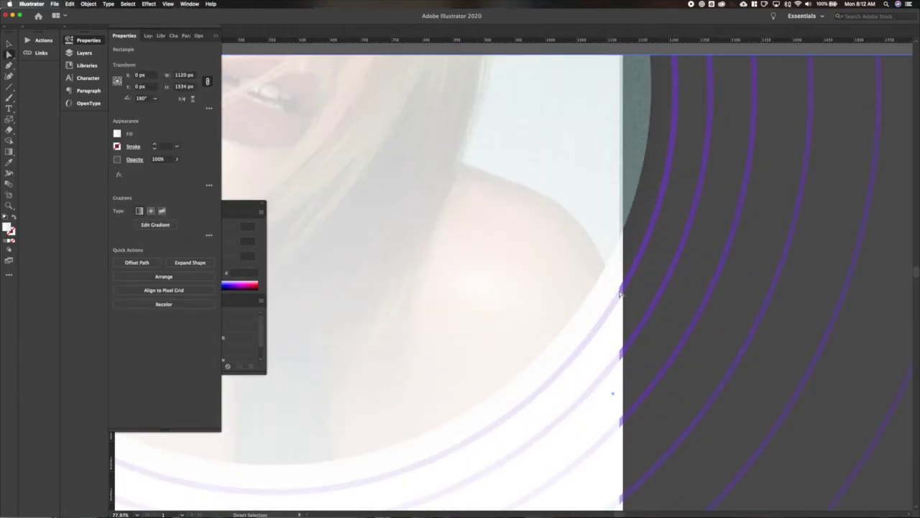
pyautogui.click(632, 253)
pyautogui.click(621, 259)
pyautogui.press('Right')
pyautogui.press('Right')
pyautogui.press('Right')
pyautogui.press('Right')
pyautogui.press('Right')
pyautogui.hscroll(-1, 622, 260)
pyautogui.scroll(-3, 622, 260)
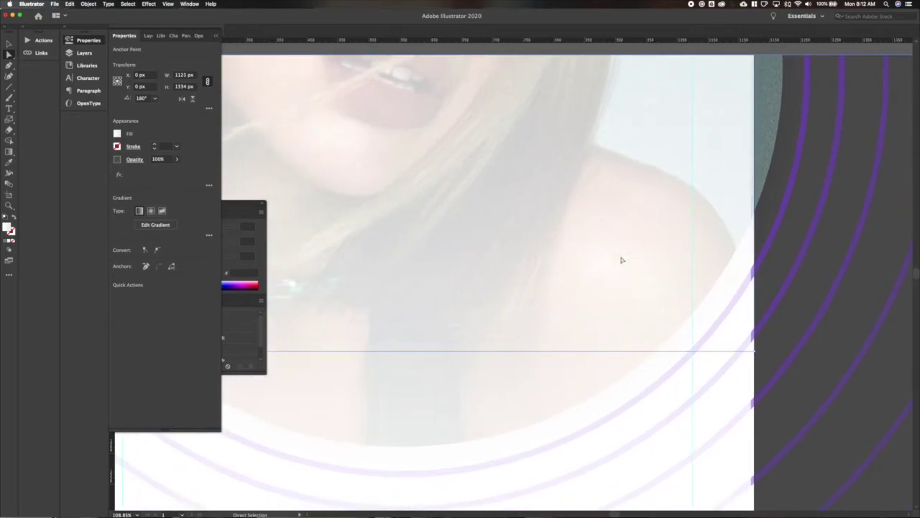
# - Reselect the upper white fade rectangle inside the rings group and move it up about 230 px
pyautogui.press('v')
pyautogui.click(742, 345)
pyautogui.doubleClick(687, 303)
pyautogui.press('a')
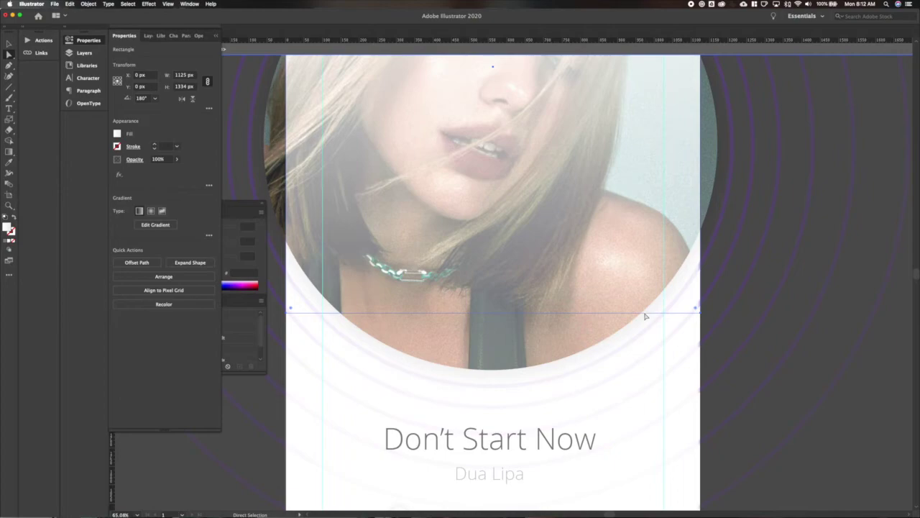
pyautogui.click(849, 400)
pyautogui.click(652, 314)
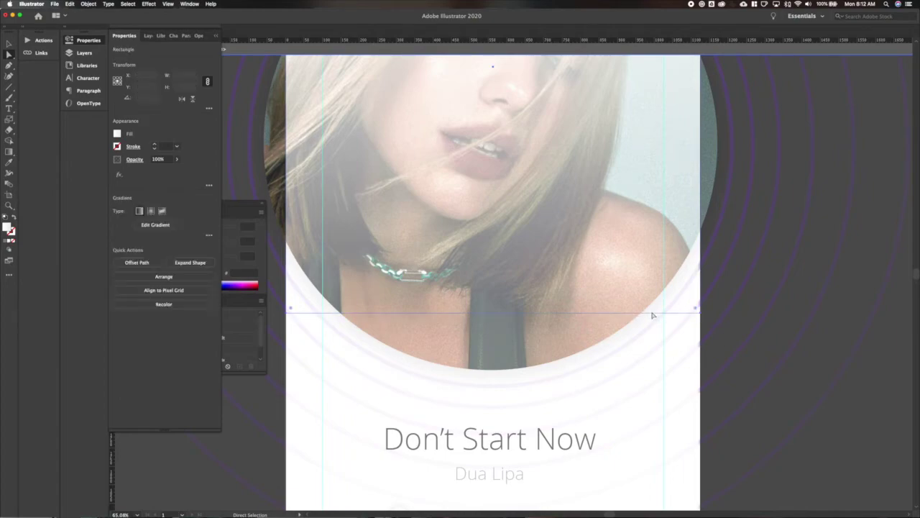
pyautogui.hotkey('shift', 'Up')
pyautogui.hotkey('shift', 'Up')
pyautogui.scroll(-5, 652, 316)
pyautogui.hotkey('shift', 'Up')
pyautogui.hotkey('shift', 'Up')
pyautogui.hotkey('shift', 'Up')
pyautogui.hotkey('shift', 'Up')
pyautogui.hotkey('shift', 'Up')
pyautogui.hotkey('shift', 'Up')
pyautogui.hotkey('shift', 'Up')
pyautogui.hotkey('shift', 'Up')
pyautogui.hotkey('shift', 'Up')
pyautogui.hotkey('shift', 'Up')
pyautogui.hotkey('shift', 'Up')
pyautogui.hotkey('shift', 'Up')
pyautogui.hotkey('shift', 'Up')
pyautogui.hotkey('shift', 'Up')
pyautogui.hotkey('shift', 'Up')
pyautogui.hotkey('shift', 'Up')
pyautogui.hotkey('shift', 'Up')
pyautogui.hotkey('shift', 'Up')
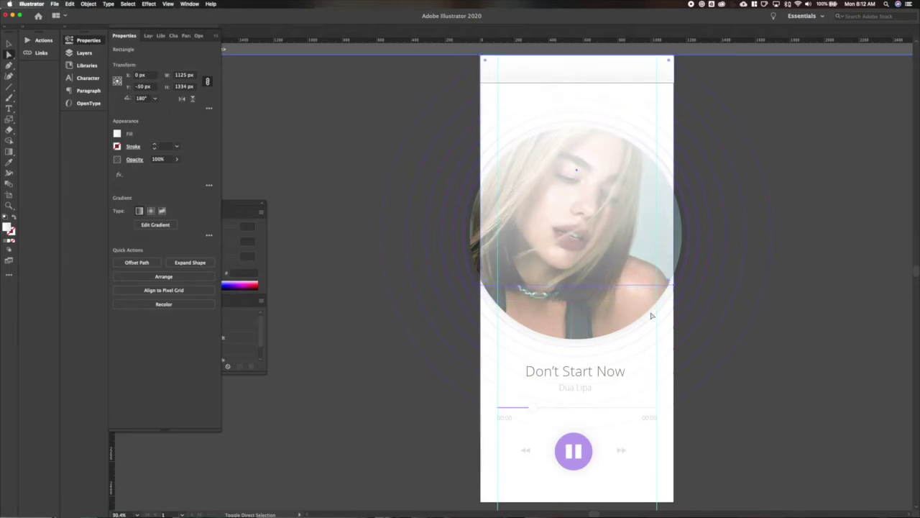
# - Lower the upper fade rectangle's top edge to Y -10 px, giving a height of 1114 px, and leave isolation
pyautogui.scroll(2, 546, 86)
pyautogui.click(573, 79)
pyautogui.hotkey('shift', 'Down')
pyautogui.hotkey('shift', 'Down')
pyautogui.hotkey('shift', 'Down')
pyautogui.hotkey('shift', 'Down')
pyautogui.hotkey('shift', 'Down')
pyautogui.hotkey('shift', 'Down')
pyautogui.hotkey('shift', 'Down')
pyautogui.hotkey('shift', 'Down')
pyautogui.hotkey('shift', 'Down')
pyautogui.hotkey('shift', 'Down')
pyautogui.hotkey('shift', 'Down')
pyautogui.hotkey('shift', 'Down')
pyautogui.hotkey('shift', 'Down')
pyautogui.hotkey('shift', 'Down')
pyautogui.hotkey('shift', 'Down')
pyautogui.hotkey('shift', 'Down')
pyautogui.hotkey('shift', 'Down')
pyautogui.hotkey('shift', 'Down')
pyautogui.hotkey('shift', 'Down')
pyautogui.hotkey('shift', 'Down')
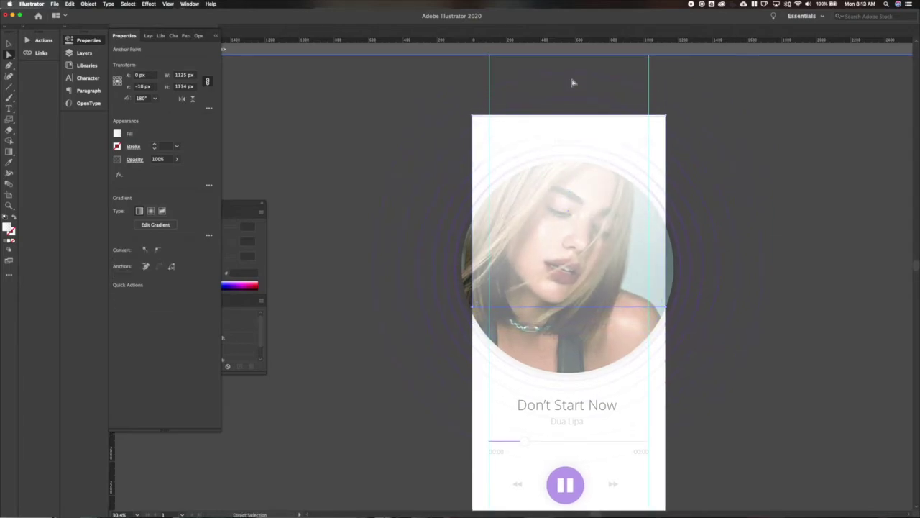
pyautogui.press('v')
pyautogui.click(808, 389)
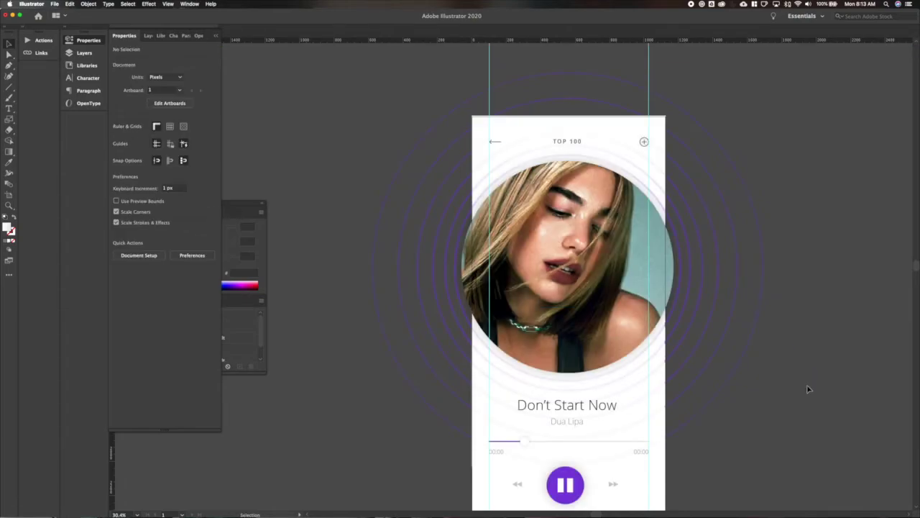
# - Isolate the lower white fade rectangle and extend its right edge past the artboard, making it 1127 px wide
pyautogui.scroll(10, 808, 389)
pyautogui.hscroll(-4, 807, 388)
pyautogui.doubleClick(468, 355)
pyautogui.press('a')
pyautogui.click(488, 397)
pyautogui.hotkey('shift', 'Right')
pyautogui.press('Left')
pyautogui.press('Left')
pyautogui.press('Left')
pyautogui.hscroll(-2, 487, 396)
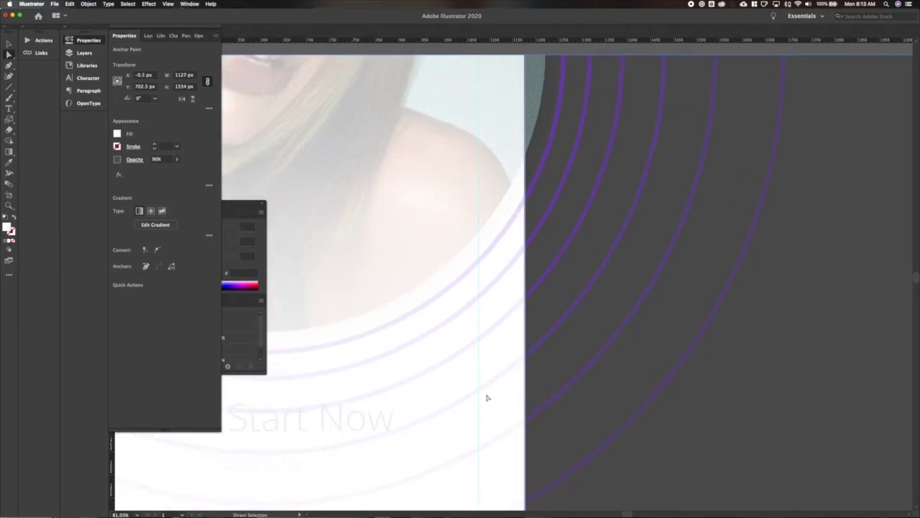
pyautogui.scroll(-1, 487, 398)
pyautogui.hscroll(-2, 487, 397)
pyautogui.press('v')
pyautogui.click(856, 457)
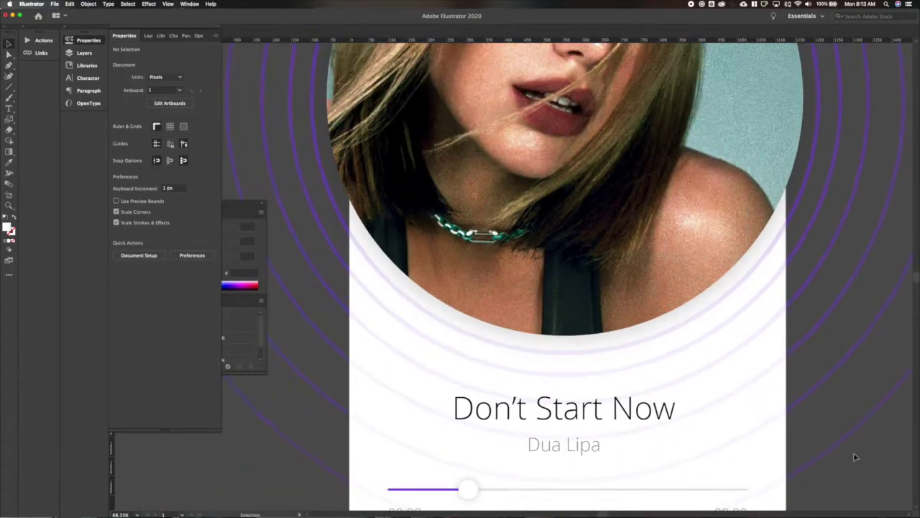
# - Draw a rectangle about 1119 × 2439 px over the whole artboard and fill it with solid white
pyautogui.scroll(-4, 855, 456)
pyautogui.scroll(-1, 856, 457)
pyautogui.hscroll(1, 855, 457)
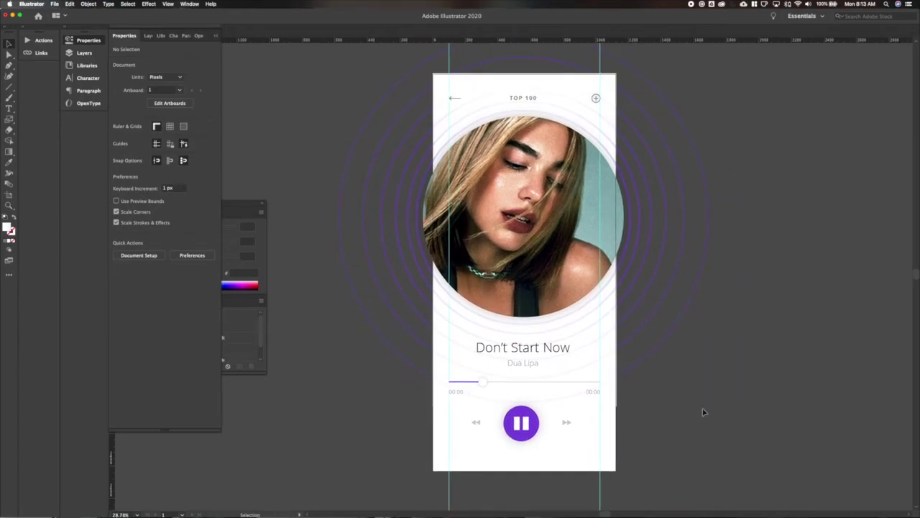
pyautogui.press('m')
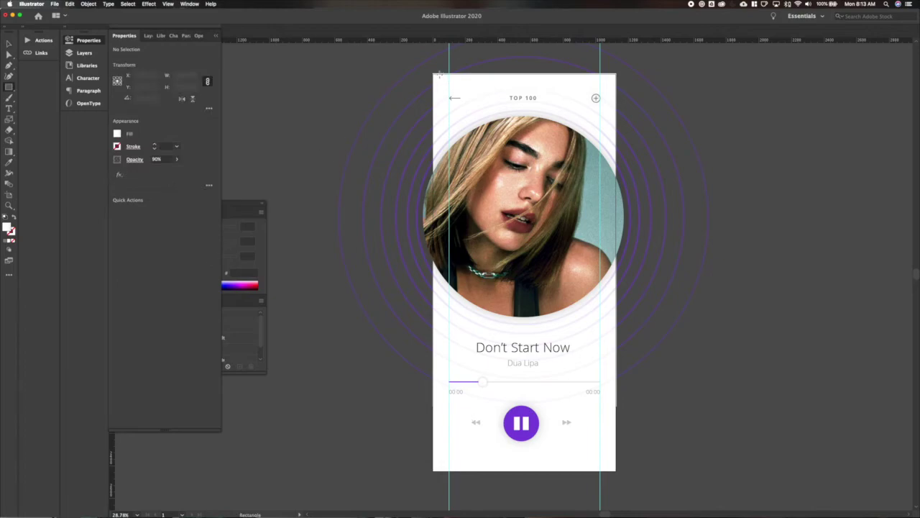
pyautogui.moveTo(619, 513); pyautogui.dragTo(616, 455)
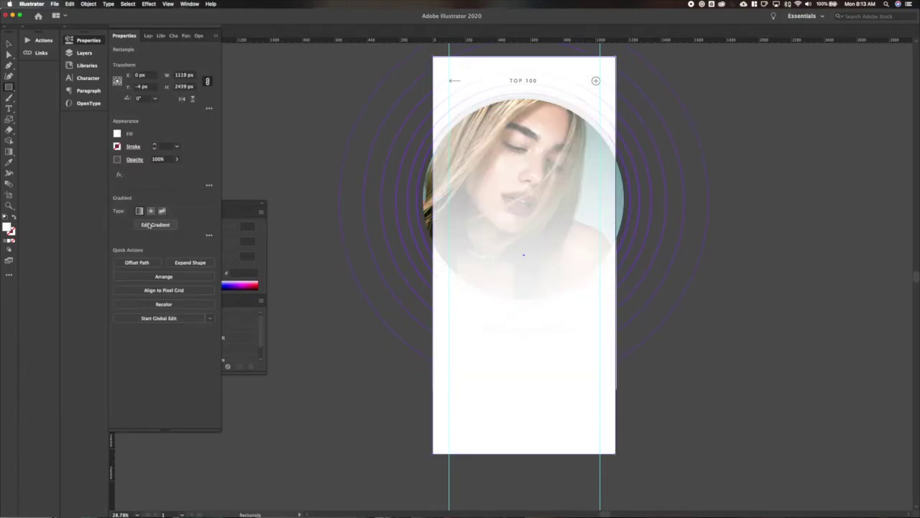
pyautogui.click(117, 134)
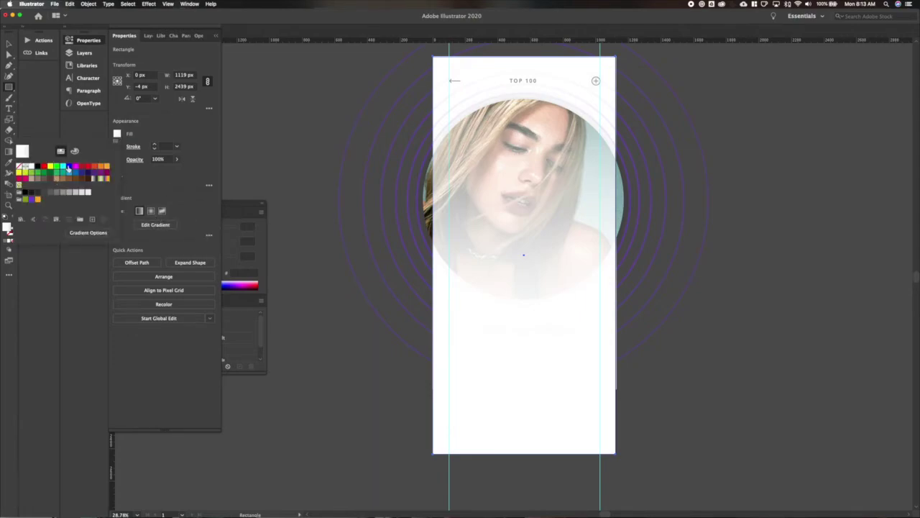
pyautogui.click(28, 167)
# - Try to match the white rectangle to the artboard's size, entering a width of 1125 px
pyautogui.doubleClick(180, 75)
pyautogui.write('1125')
pyautogui.press('Tab')
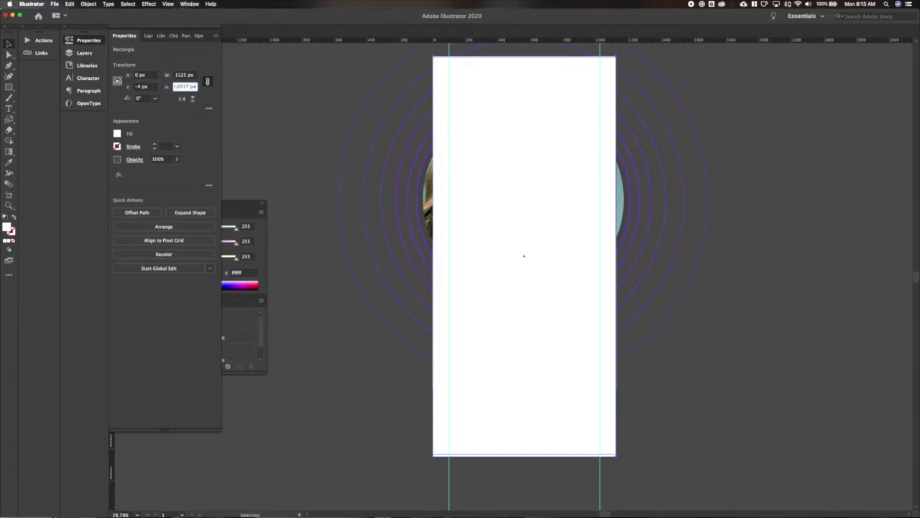
pyautogui.press('Return')
pyautogui.scroll(-5, 477, 228)
# - Check the artboard's dimensions and set the white rectangle to 1125 × 2436 px at Y 0 px
pyautogui.hotkey('shift', 'o')
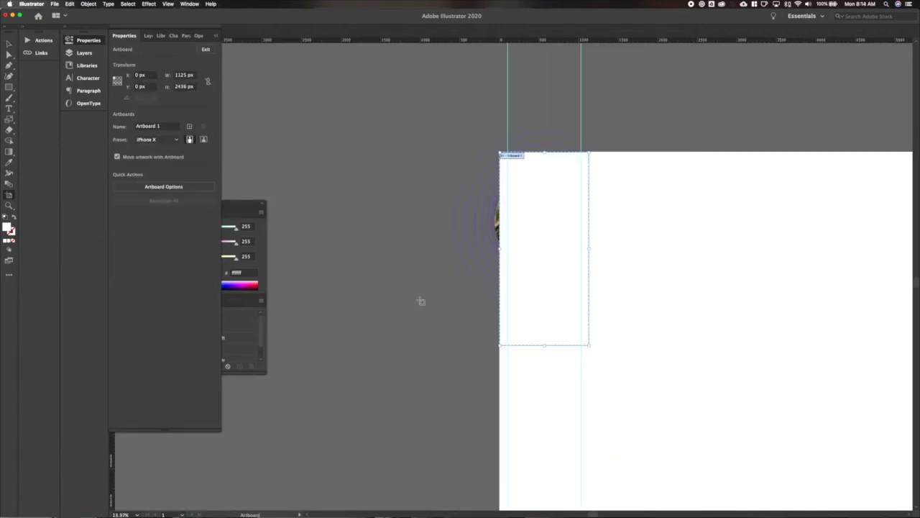
pyautogui.click(622, 307)
pyautogui.click(527, 281)
pyautogui.press('v')
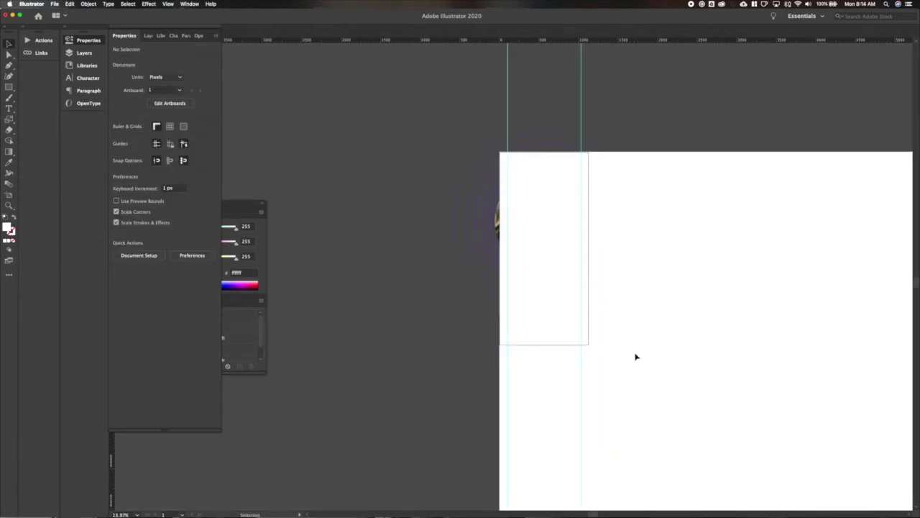
pyautogui.click(637, 357)
pyautogui.click(183, 75)
pyautogui.write('1125')
pyautogui.press('Tab')
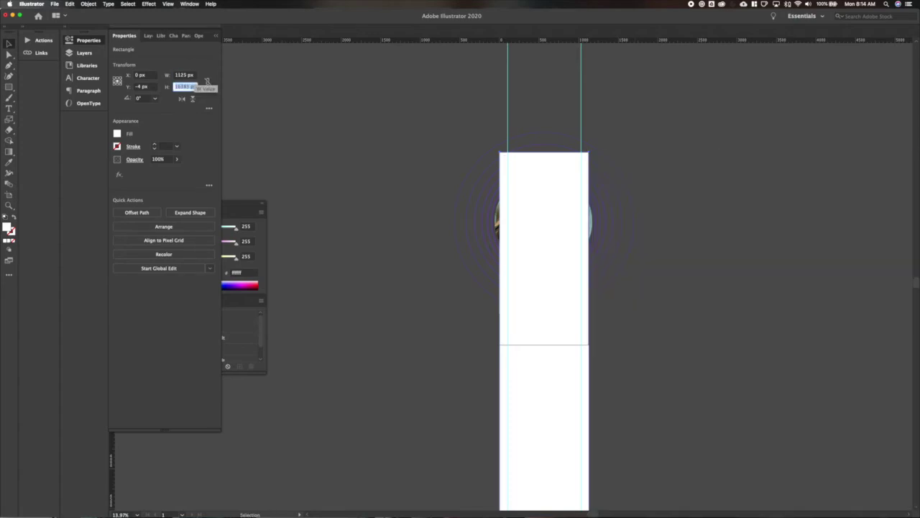
pyautogui.write('2436')
pyautogui.press('Return')
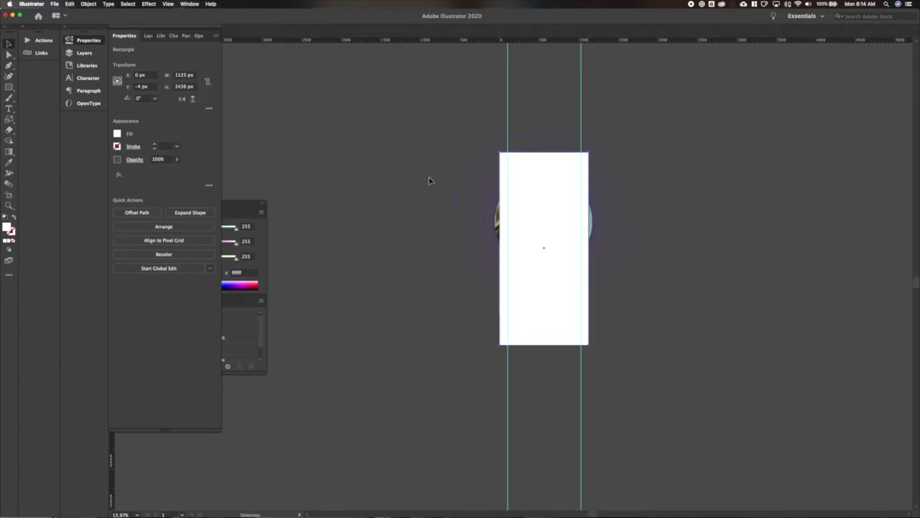
pyautogui.click(147, 86)
pyautogui.write('0')
pyautogui.press('Return')
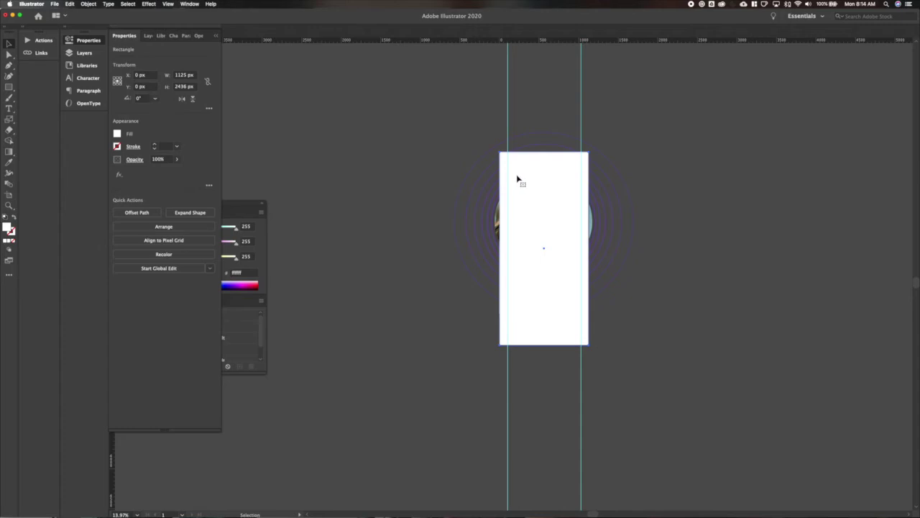
# - Align all artwork to its horizontal center and make a clipping mask with the white rectangle
pyautogui.press('super+a')
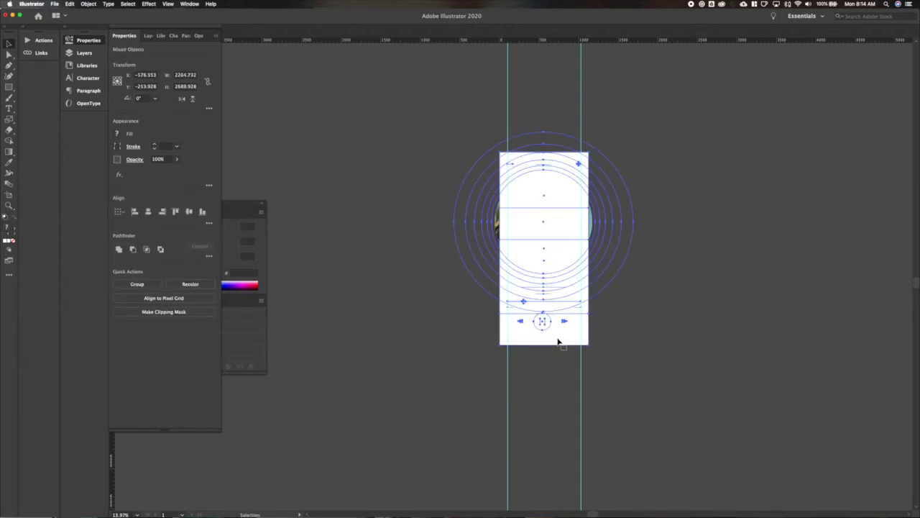
pyautogui.click(148, 212)
pyautogui.rightClick(519, 261)
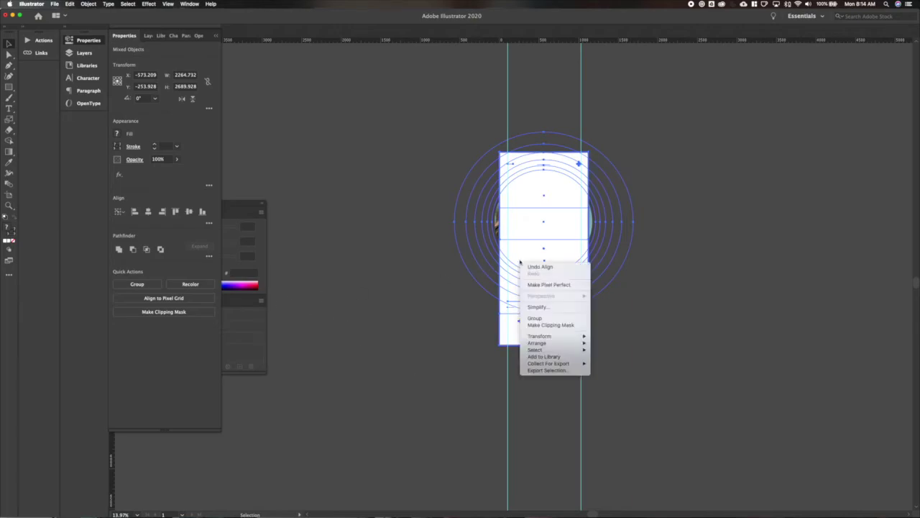
pyautogui.click(554, 323)
pyautogui.click(656, 358)
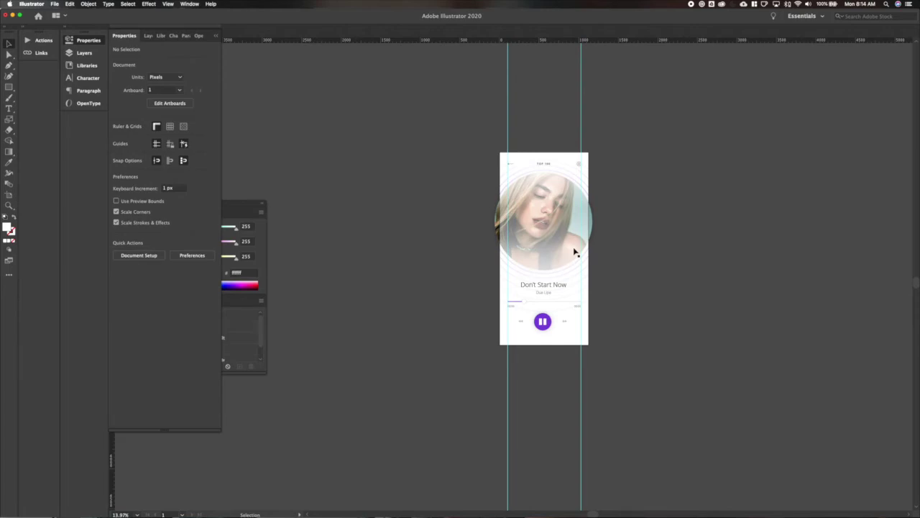
# - Try selecting only the player artwork and the white rectangle and clipping the artwork to the screen area
pyautogui.scroll(2, 496, 227)
pyautogui.press('super+a')
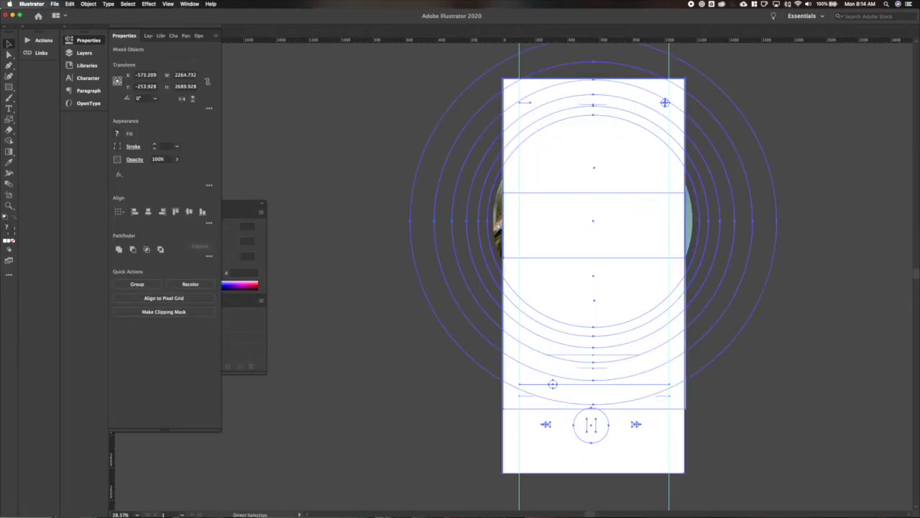
pyautogui.scroll(-2, 496, 226)
pyautogui.click(635, 99)
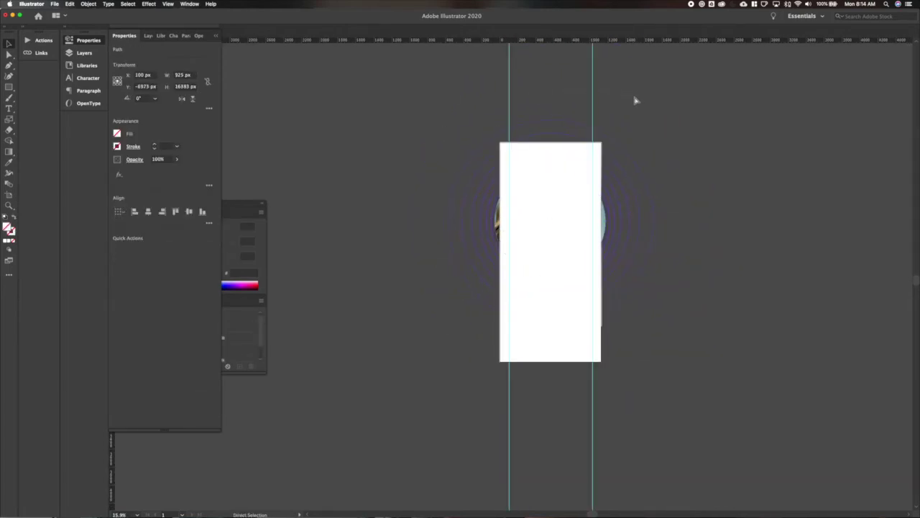
pyautogui.moveTo(727, 403); pyautogui.dragTo(571, 357)
pyautogui.keyDown('shift'); pyautogui.click(561, 353); pyautogui.keyUp('shift')
pyautogui.rightClick(561, 353)
pyautogui.click(595, 419)
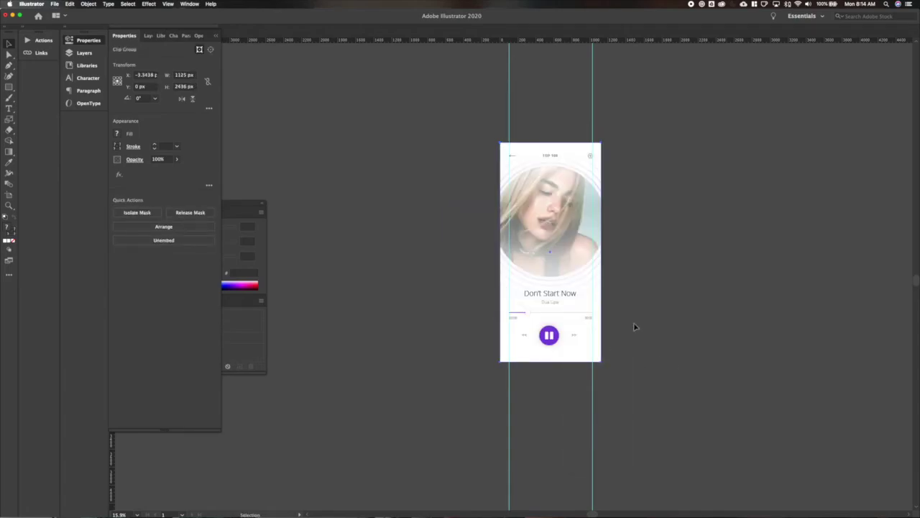
pyautogui.click(575, 372)
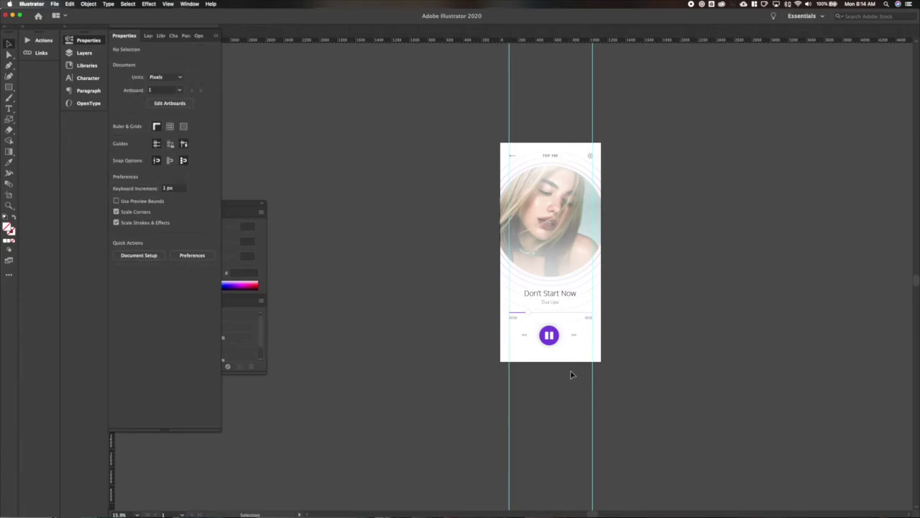
# - Try a white fill on the clipped player screen and undo it
pyautogui.click(558, 358)
pyautogui.click(119, 133)
pyautogui.click(31, 170)
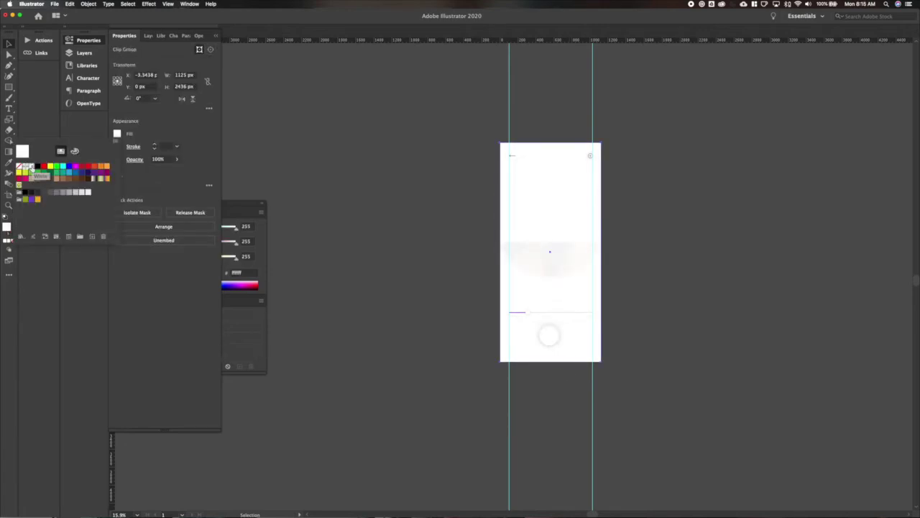
pyautogui.press('super+z')
pyautogui.press('super+z')
pyautogui.press('super+shift+z')
# - Undo the clipping mask, move the white rectangle off to the right of the artboard and group the player artwork
pyautogui.scroll(5, 580, 349)
pyautogui.scroll(2, 580, 348)
pyautogui.click(728, 302)
pyautogui.press('super+z')
pyautogui.click(727, 302)
pyautogui.moveTo(436, 424); pyautogui.dragTo(827, 424)
pyautogui.click(726, 351)
# - Isolate the player group and bring the circular portrait to the front, above the white fades
pyautogui.click(407, 140)
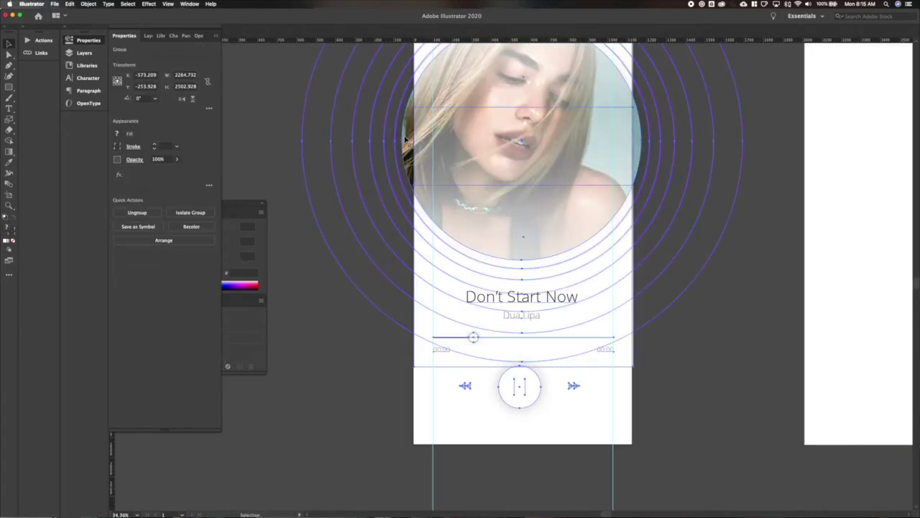
pyautogui.doubleClick(407, 136)
pyautogui.click(407, 134)
pyautogui.press('super+shift+]')
pyautogui.doubleClick(252, 133)
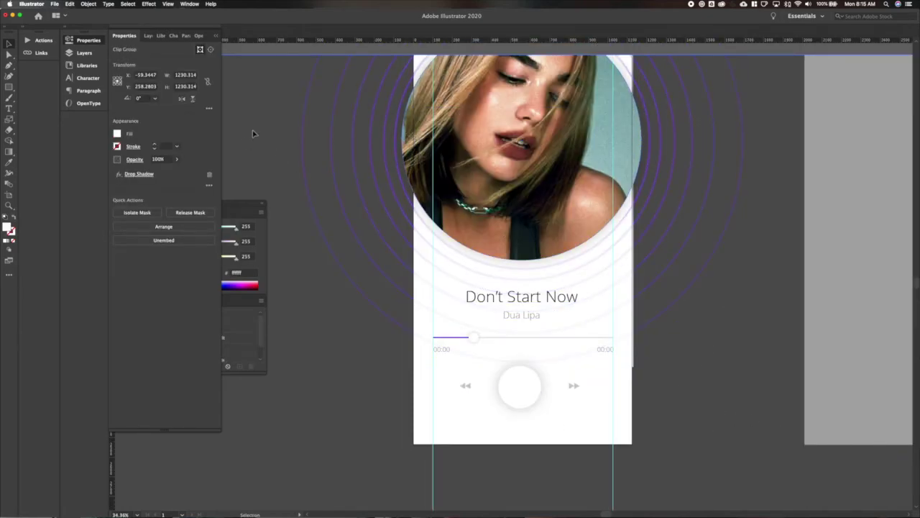
# - Move the white rectangle back over the artboard by setting its X position to 0 px
pyautogui.scroll(-5, 253, 134)
pyautogui.scroll(-2, 252, 134)
pyautogui.press('super+;')
pyautogui.click(488, 139)
pyautogui.doubleClick(138, 75)
pyautogui.write('0')
pyautogui.press('Return')
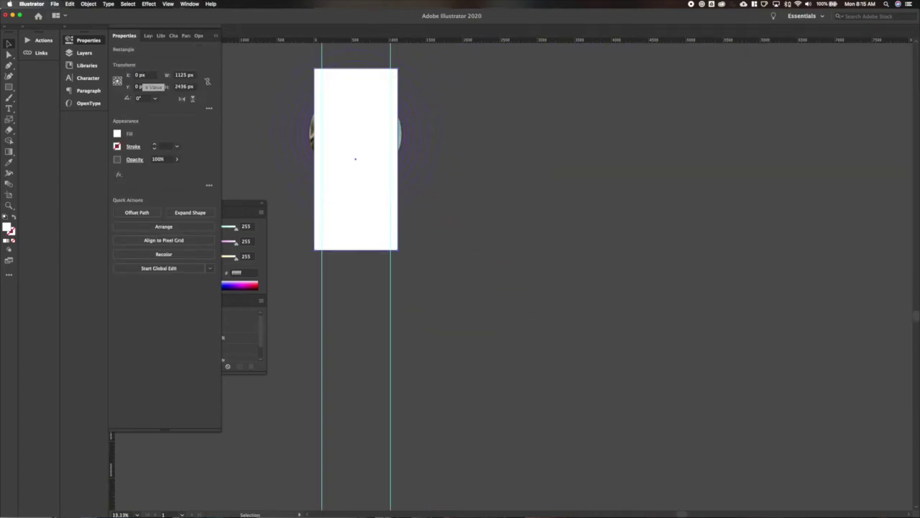
# - Select the player group with the white rectangle and make a clipping mask cropping everything to the screen area
pyautogui.hscroll(-1, 271, 108)
pyautogui.hscroll(-3, 271, 109)
pyautogui.press('super+a')
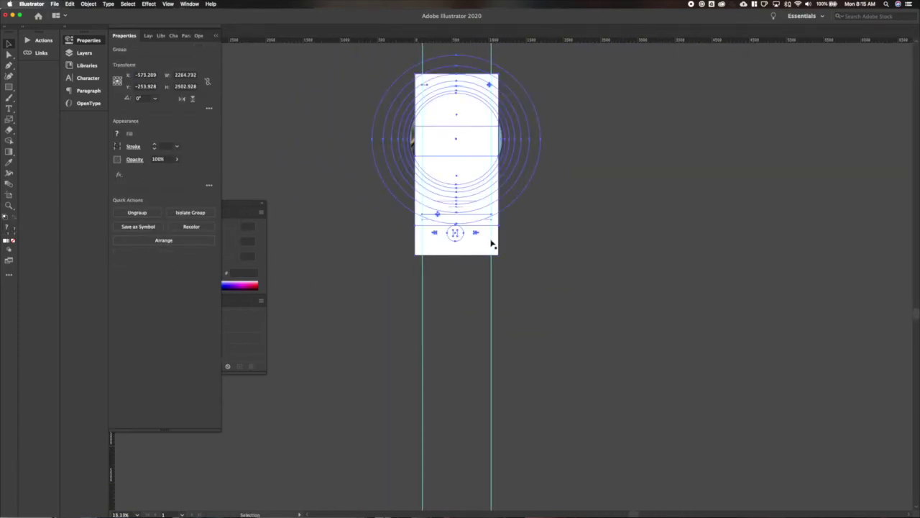
pyautogui.rightClick(489, 241)
pyautogui.click(523, 301)
pyautogui.click(524, 289)
# - Move the clipped player screen aside to the right and resize the artboard to 1600 × 1200 px
pyautogui.scroll(3, 524, 289)
pyautogui.moveTo(490, 296); pyautogui.dragTo(682, 280)
pyautogui.hotkey('shift', 'o')
pyautogui.click(184, 75)
pyautogui.write('1600')
pyautogui.press('Tab')
pyautogui.write('1200')
pyautogui.press('Return')
# - Move the player screen onto the resized artboard and scale it down to about 451 × 976 px
pyautogui.press('v')
pyautogui.moveTo(668, 143); pyautogui.dragTo(464, 155)
pyautogui.press('s')
pyautogui.moveTo(553, 92); pyautogui.dragTo(514, 152)
pyautogui.press('v')
pyautogui.moveTo(479, 185); pyautogui.dragTo(509, 148)
pyautogui.scroll(6, 509, 149)
pyautogui.press('s')
pyautogui.moveTo(548, 104); pyautogui.dragTo(531, 139)
# - Round the player screen's corners and position it near the artboard's center at about X 532, Y 114 px
pyautogui.press('a')
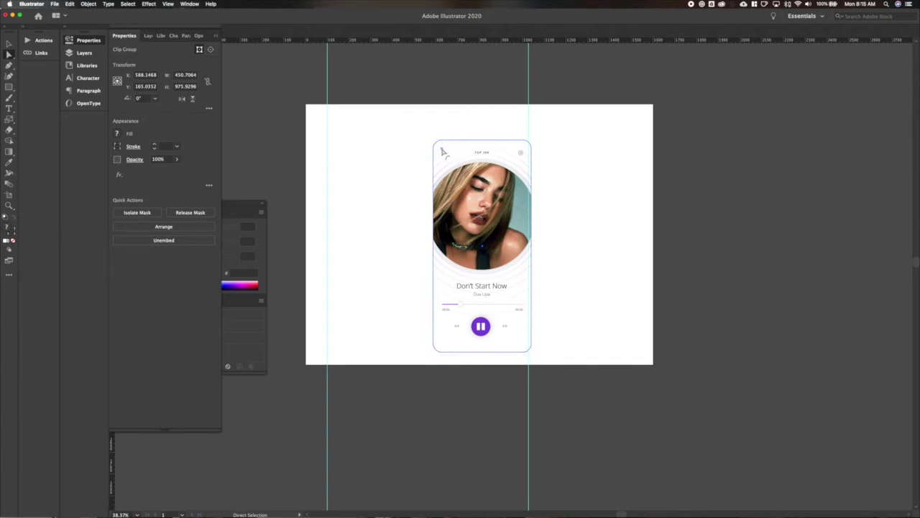
pyautogui.press('v')
pyautogui.moveTo(513, 226); pyautogui.dragTo(501, 215)
# - Draw a rectangle about 1602 × 1208 px covering the artboard, send it behind the player screen and fill it purple #7F47DD
pyautogui.press('m')
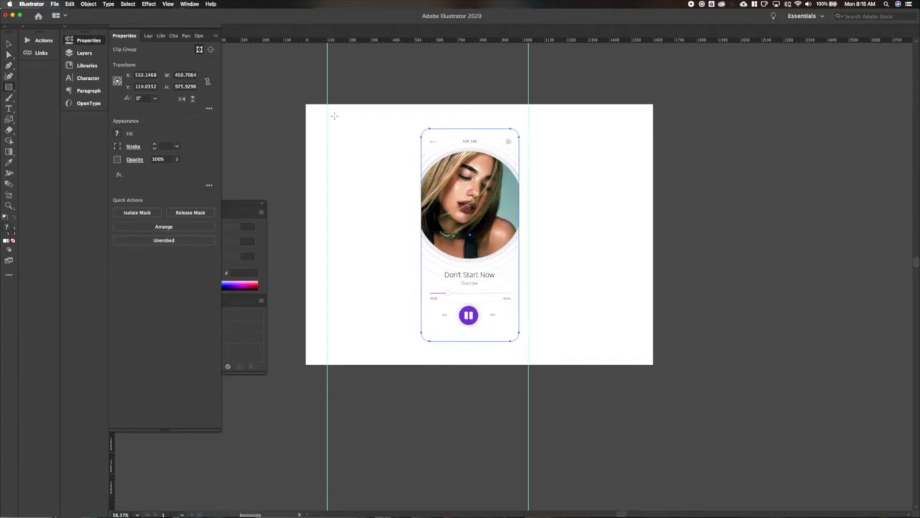
pyautogui.moveTo(304, 103); pyautogui.dragTo(654, 365)
pyautogui.press('super+shift+bracketleft')
pyautogui.click(120, 133)
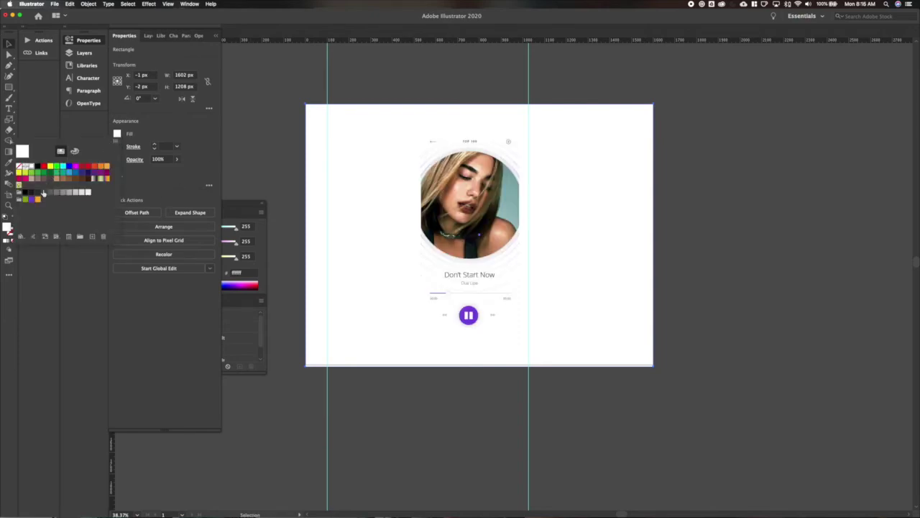
pyautogui.click(33, 200)
pyautogui.press('Escape')
pyautogui.scroll(5, 623, 238)
pyautogui.hscroll(-4, 604, 275)
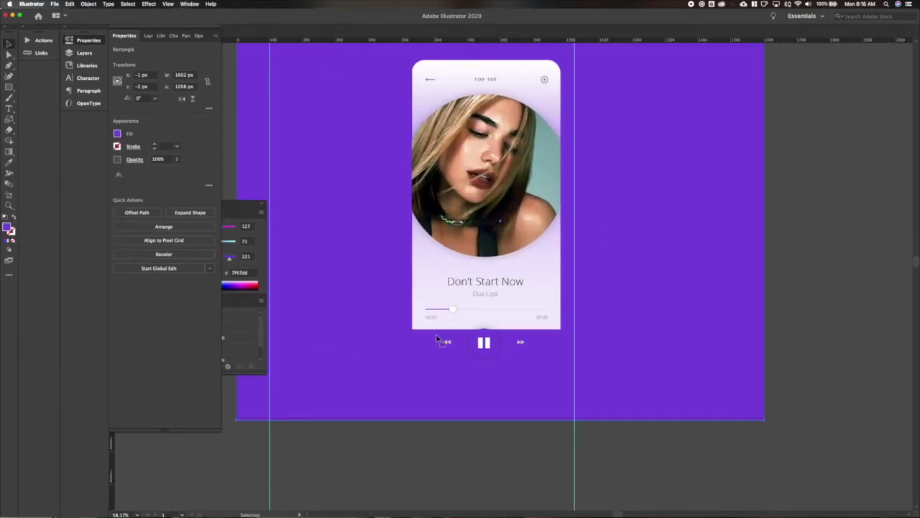
# - Select the clipping path of the player screen and fill it white
pyautogui.click(438, 338)
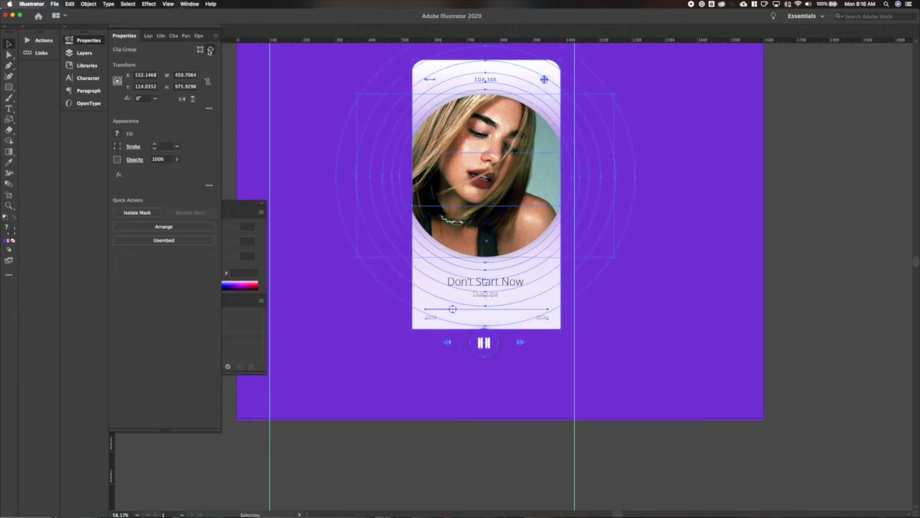
pyautogui.click(210, 49)
pyautogui.click(118, 133)
pyautogui.click(30, 168)
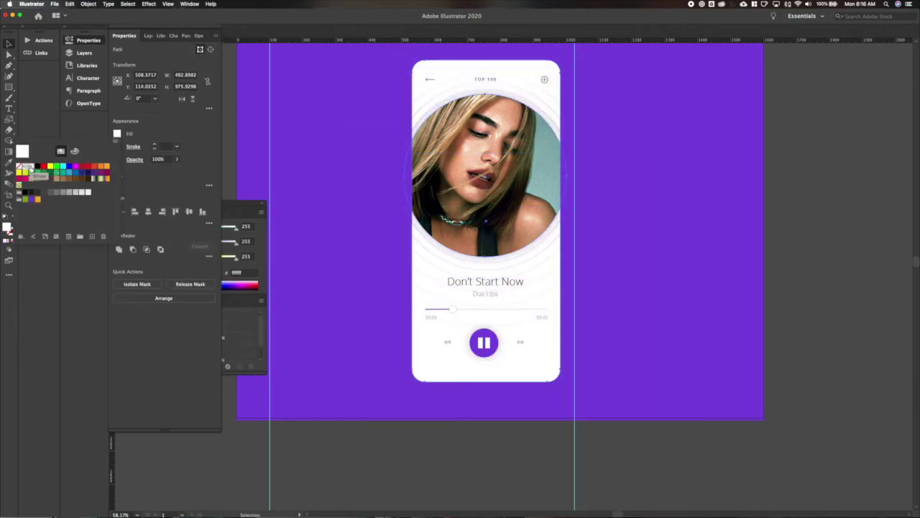
# - Set the purple background rectangle's size to 1125 × 2436 px
pyautogui.click(762, 392)
pyautogui.click(182, 76)
pyautogui.write('1125')
pyautogui.press('Tab')
pyautogui.write('2436')
pyautogui.press('Tab')
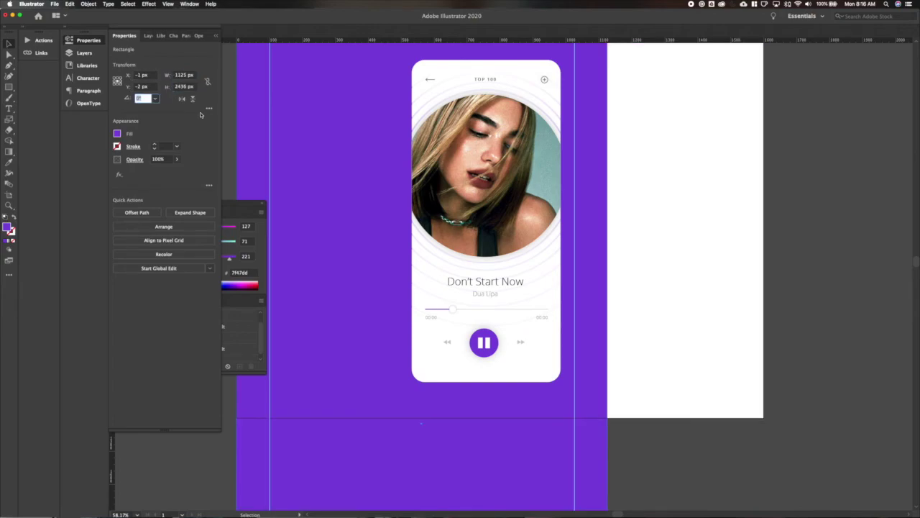
# - Resize the purple background rectangle to 1600 × 1200 px, place it at X 0, Y 0 and lock it
pyautogui.click(191, 76)
pyautogui.write('1600')
pyautogui.press('Tab')
pyautogui.write('1200')
pyautogui.press('Tab')
pyautogui.click(152, 77)
pyautogui.write('0')
pyautogui.press('Tab')
pyautogui.write('0')
pyautogui.press('Tab')
pyautogui.press('super+2')
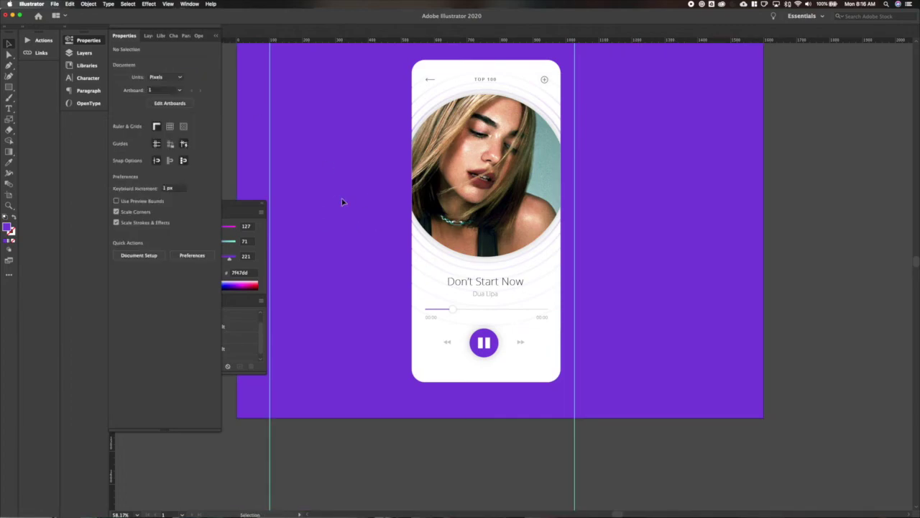
# - Try releasing the player's clipping mask in isolation and selecting the concentric rings separately
pyautogui.scroll(-3, 342, 203)
pyautogui.doubleClick(420, 136)
pyautogui.press('a')
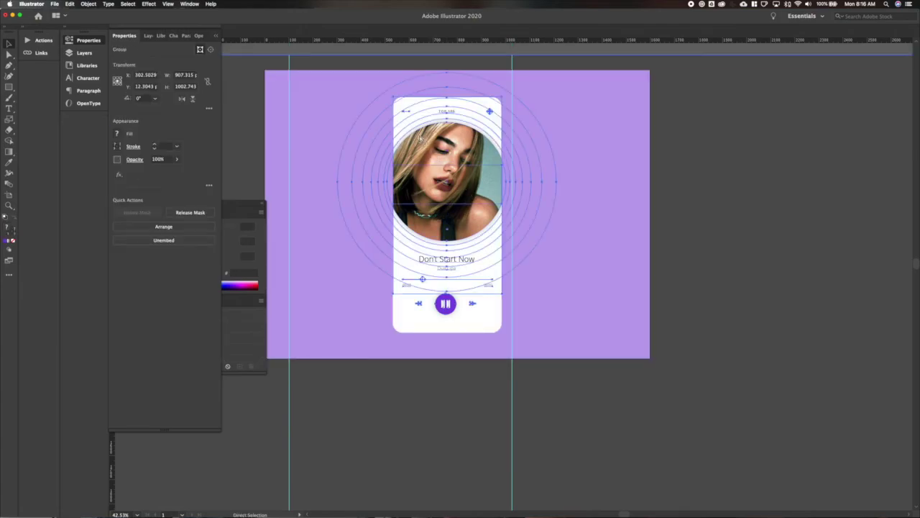
pyautogui.doubleClick(420, 141)
pyautogui.click(420, 141)
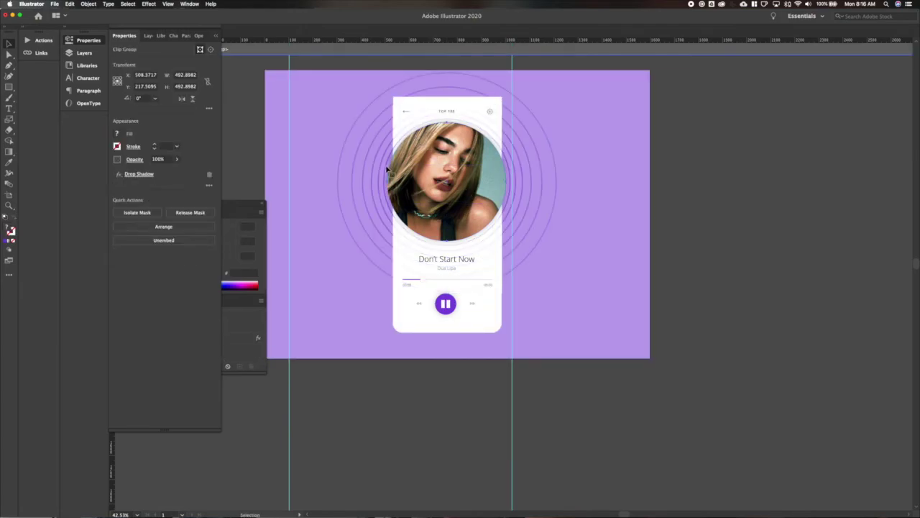
pyautogui.click(388, 188)
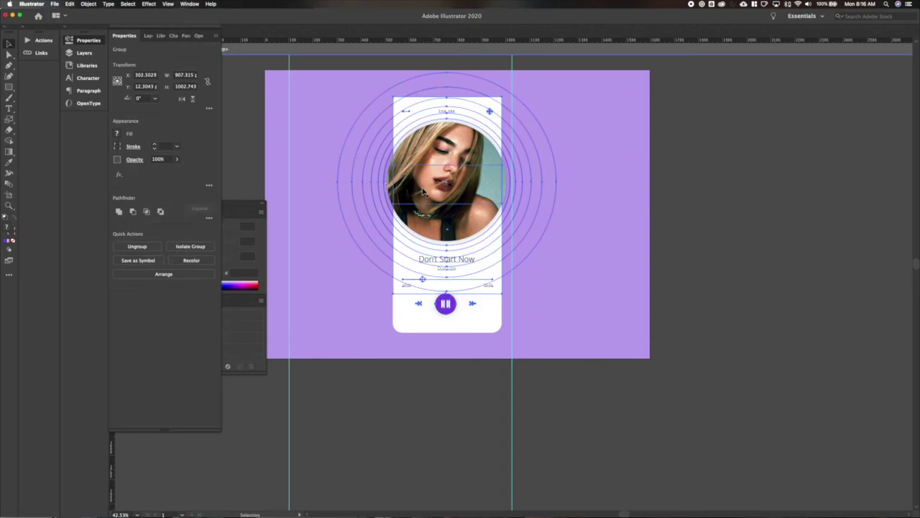
pyautogui.scroll(2, 423, 192)
pyautogui.click(343, 185)
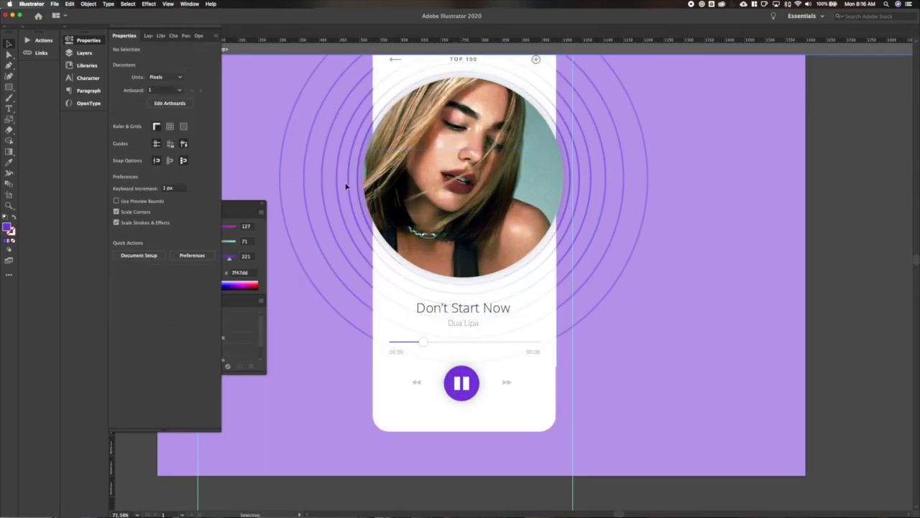
pyautogui.click(363, 190)
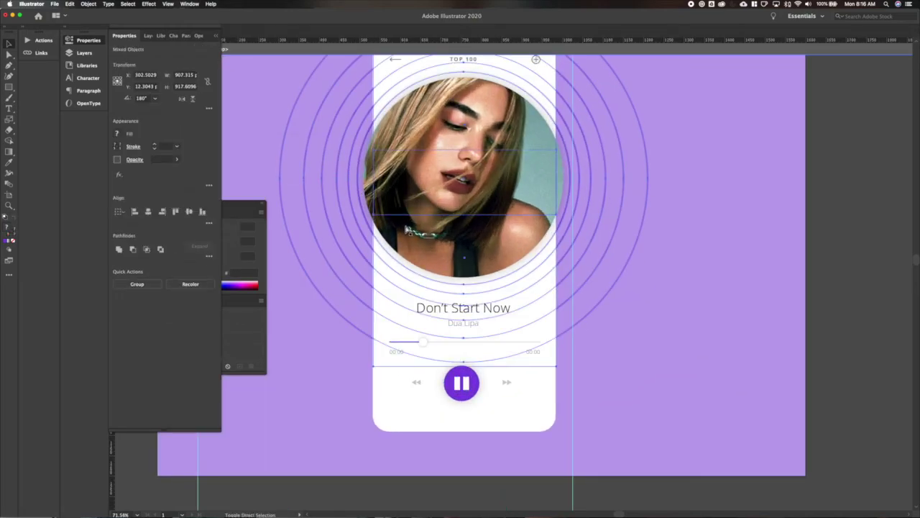
pyautogui.click(260, 142)
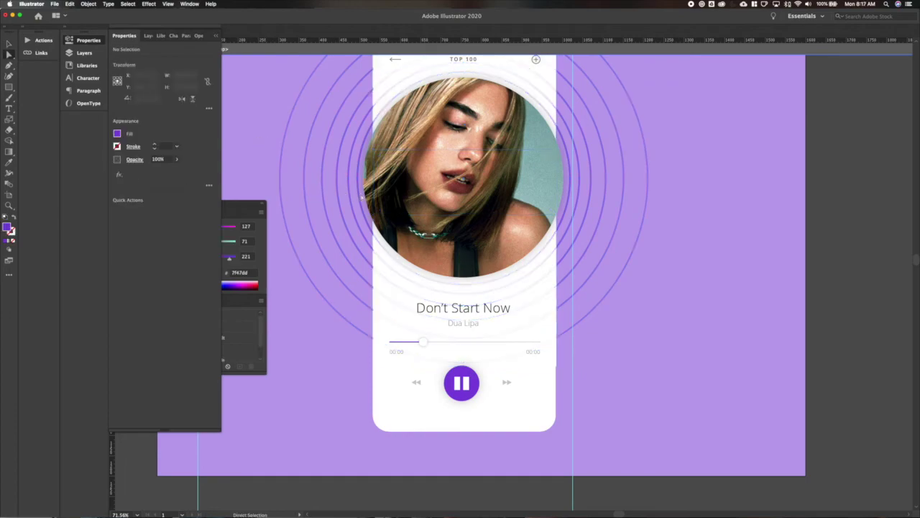
# - Undo the mask release and the other changes made to the isolated player group
pyautogui.click(361, 195)
pyautogui.press('super+8')
pyautogui.doubleClick(248, 120)
pyautogui.press('super+z')
pyautogui.press('super+z')
# - Copy the group of player elements out of the clip group and move the copy right to about X 972.5 px
pyautogui.doubleClick(418, 171)
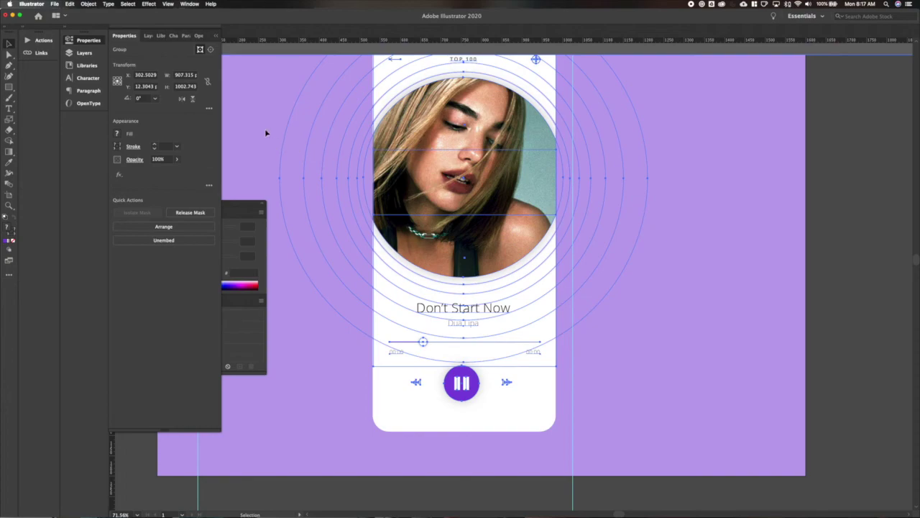
pyautogui.doubleClick(266, 133)
pyautogui.click(487, 156)
pyautogui.scroll(-8, 488, 155)
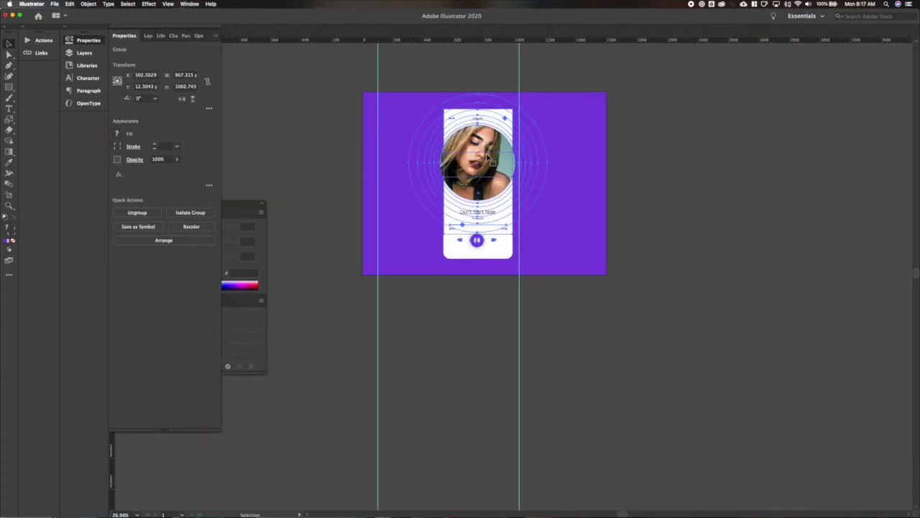
pyautogui.hotkey('shift', 'Right')
pyautogui.hotkey('shift', 'Right')
pyautogui.hotkey('shift', 'Right')
pyautogui.hotkey('shift', 'Right')
pyautogui.hotkey('shift', 'Right')
pyautogui.hotkey('shift', 'Right')
pyautogui.hotkey('shift', 'Right')
pyautogui.hotkey('shift', 'Right')
pyautogui.hotkey('shift', 'Right')
pyautogui.hotkey('shift', 'Right')
pyautogui.hotkey('shift', 'Right')
pyautogui.hotkey('shift', 'Right')
pyautogui.hotkey('shift', 'Right')
pyautogui.hotkey('shift', 'Right')
pyautogui.hotkey('shift', 'Right')
pyautogui.hotkey('shift', 'Right')
pyautogui.hotkey('shift', 'Right')
pyautogui.hotkey('shift', 'Right')
pyautogui.hotkey('shift', 'Right')
pyautogui.hotkey('shift', 'Right')
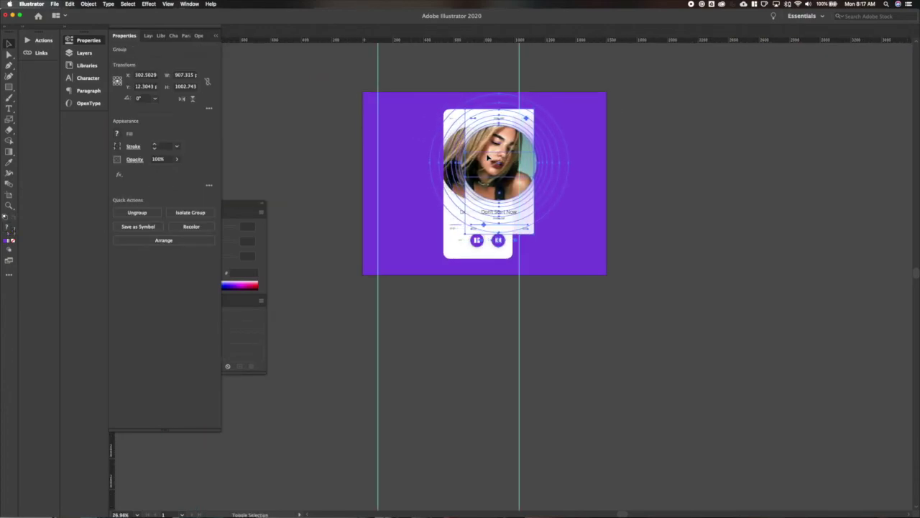
pyautogui.hotkey('shift', 'Right')
pyautogui.hotkey('shift', 'Right')
pyautogui.hotkey('shift', 'Right')
pyautogui.hotkey('shift', 'Right')
pyautogui.hotkey('shift', 'Right')
pyautogui.hotkey('shift', 'Right')
pyautogui.hotkey('shift', 'Right')
pyautogui.hotkey('shift', 'Right')
pyautogui.hotkey('shift', 'Right')
pyautogui.hotkey('shift', 'Right')
pyautogui.hotkey('shift', 'Right')
pyautogui.hotkey('shift', 'Right')
pyautogui.hotkey('shift', 'Right')
pyautogui.hotkey('shift', 'Right')
pyautogui.hotkey('shift', 'Right')
pyautogui.hotkey('shift', 'Right')
pyautogui.hotkey('shift', 'Right')
pyautogui.hotkey('shift', 'Right')
pyautogui.hotkey('shift', 'Right')
pyautogui.hotkey('shift', 'Right')
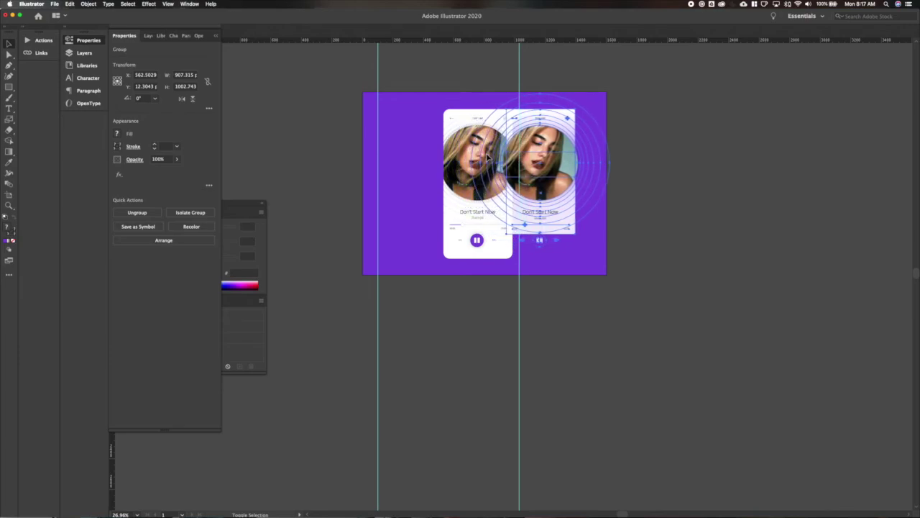
pyautogui.hotkey('shift', 'Right')
pyautogui.hotkey('shift', 'Right')
pyautogui.hotkey('shift', 'Right')
pyautogui.hotkey('shift', 'Right')
pyautogui.hotkey('shift', 'Right')
pyautogui.hotkey('shift', 'Right')
pyautogui.hotkey('shift', 'Right')
pyautogui.hotkey('shift', 'Right')
pyautogui.hotkey('shift', 'Right')
pyautogui.hotkey('shift', 'Right')
pyautogui.hotkey('shift', 'Right')
pyautogui.hotkey('shift', 'Right')
pyautogui.hotkey('shift', 'Right')
pyautogui.hotkey('shift', 'Right')
pyautogui.hotkey('shift', 'Right')
pyautogui.hotkey('shift', 'Right')
pyautogui.hotkey('shift', 'Right')
pyautogui.hotkey('shift', 'Right')
pyautogui.hotkey('shift', 'Right')
pyautogui.hotkey('shift', 'Right')
# - Ungroup the copied player elements and delete the portrait, texts and playback controls around the rings
pyautogui.press('super+shift+g')
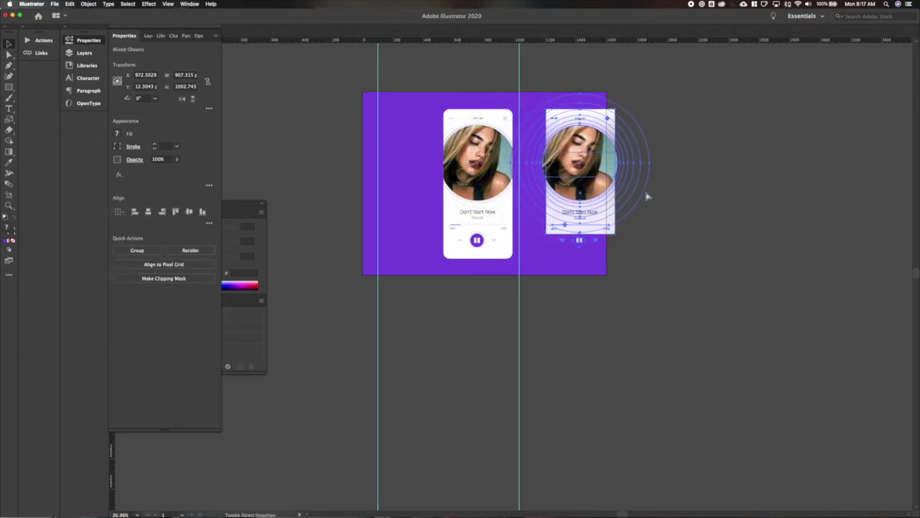
pyautogui.moveTo(680, 110); pyautogui.dragTo(639, 157)
pyautogui.moveTo(564, 67); pyautogui.dragTo(622, 288)
pyautogui.press('Delete')
pyautogui.click(607, 184)
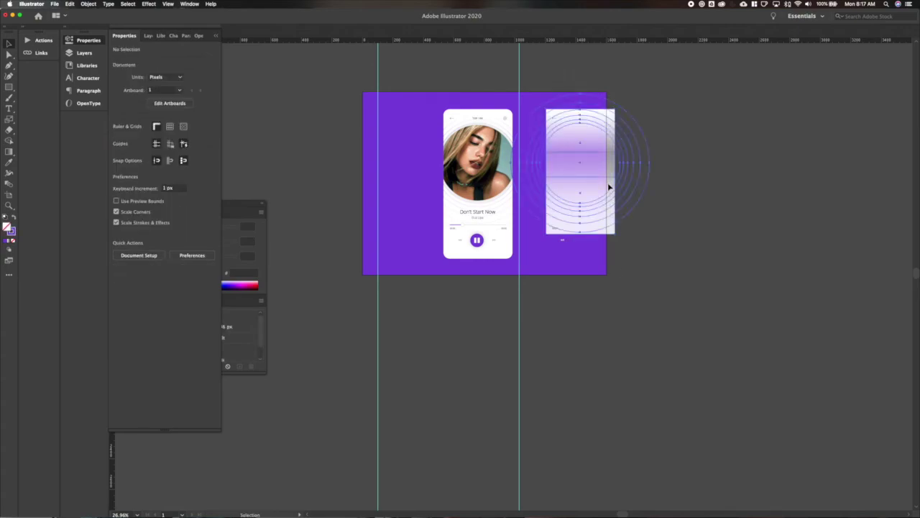
pyautogui.click(563, 241)
pyautogui.press('Delete')
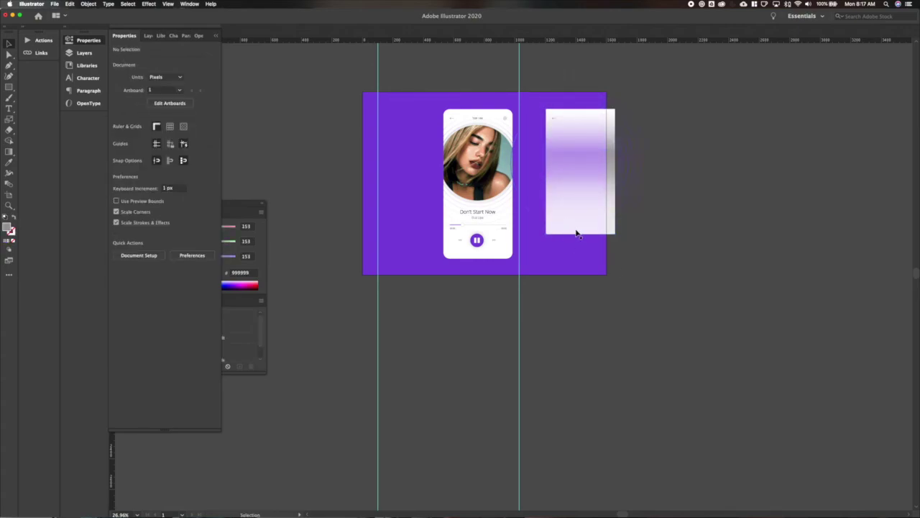
# - Delete the copy's remaining white and gradient background shapes, keeping only the concentric rings
pyautogui.doubleClick(577, 231)
pyautogui.click(567, 134)
pyautogui.press('Delete')
pyautogui.press('super+a')
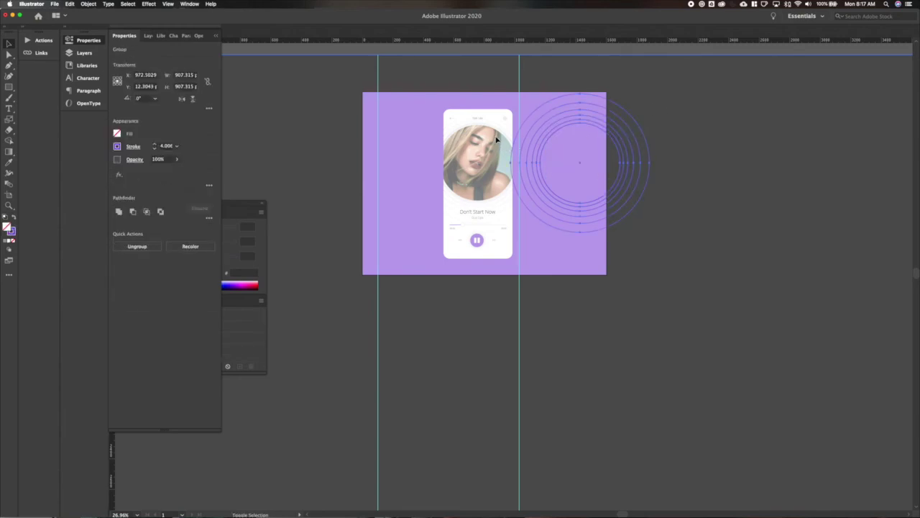
# - Select the copied rings together with the player screen and align their centers horizontally
pyautogui.doubleClick(345, 132)
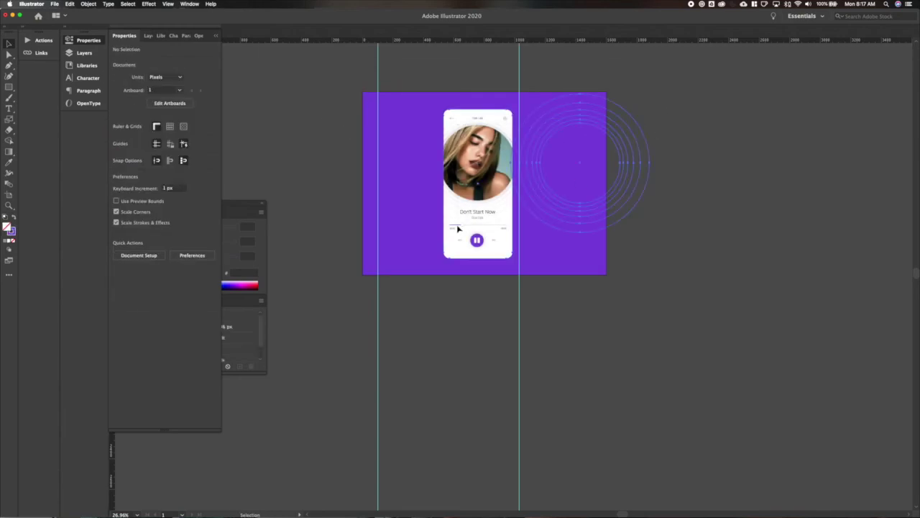
pyautogui.click(458, 228)
pyautogui.click(148, 212)
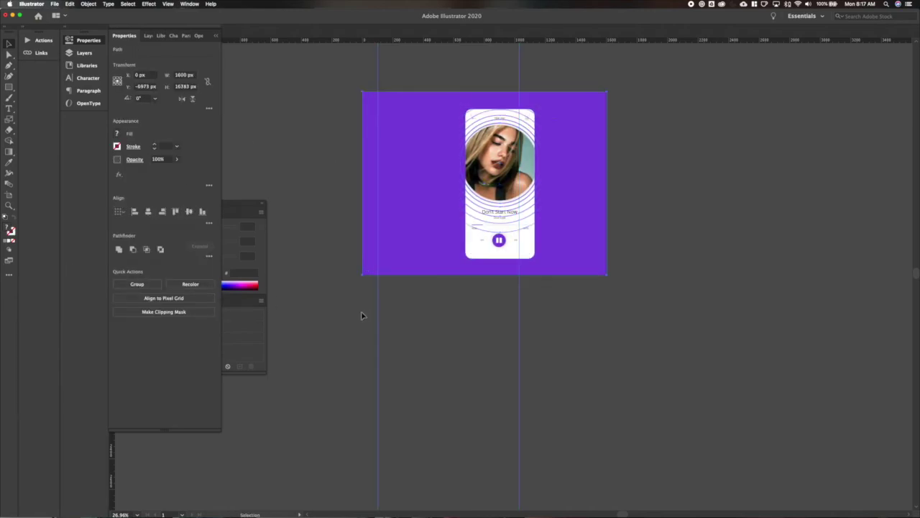
# - Remove the vertical guides and lock the purple background rectangle
pyautogui.click(610, 440)
pyautogui.click(417, 219)
pyautogui.press('super+2')
# - Move the player screen and rings together about 130 px left toward the artboard's center
pyautogui.press('super+a')
pyautogui.press('super+g')
pyautogui.hotkey('shift', 'Left')
pyautogui.hotkey('shift', 'Left')
pyautogui.hotkey('shift', 'Left')
pyautogui.hotkey('shift', 'Left')
pyautogui.hotkey('shift', 'Left')
pyautogui.hotkey('shift', 'Left')
pyautogui.hotkey('shift', 'Left')
pyautogui.hotkey('shift', 'Left')
pyautogui.hotkey('shift', 'Left')
pyautogui.hotkey('shift', 'Left')
pyautogui.hotkey('shift', 'Left')
pyautogui.hotkey('shift', 'Left')
pyautogui.hotkey('shift', 'Left')
pyautogui.press('super+shift+a')
pyautogui.click(508, 251)
pyautogui.click(568, 239)
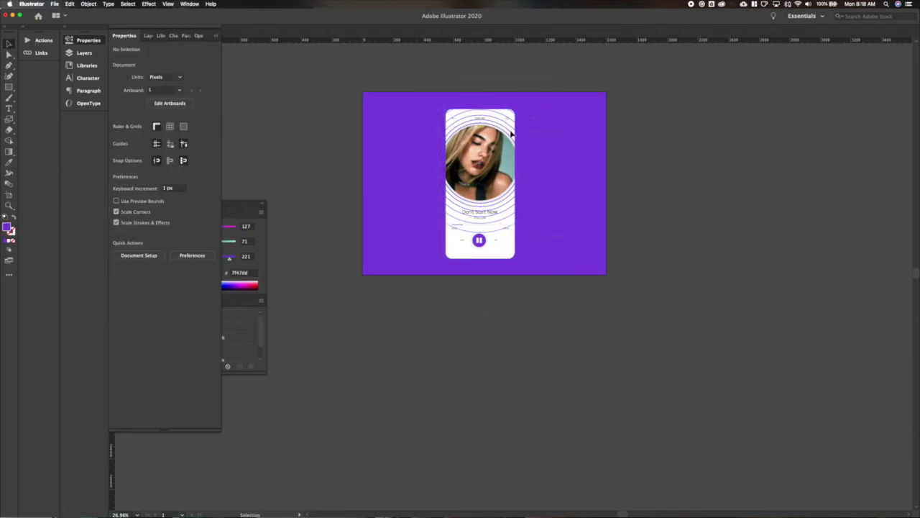
# - Change the stroke color of the copied ring group to white
pyautogui.click(518, 141)
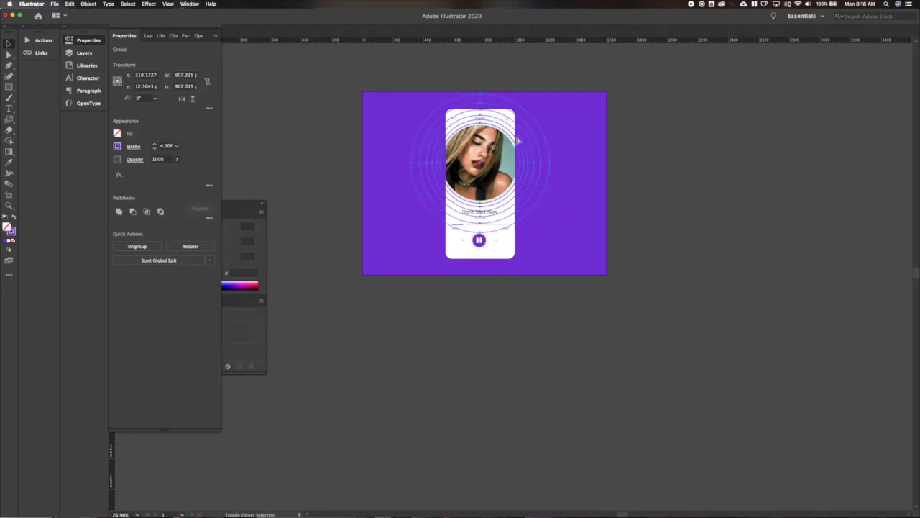
pyautogui.click(117, 146)
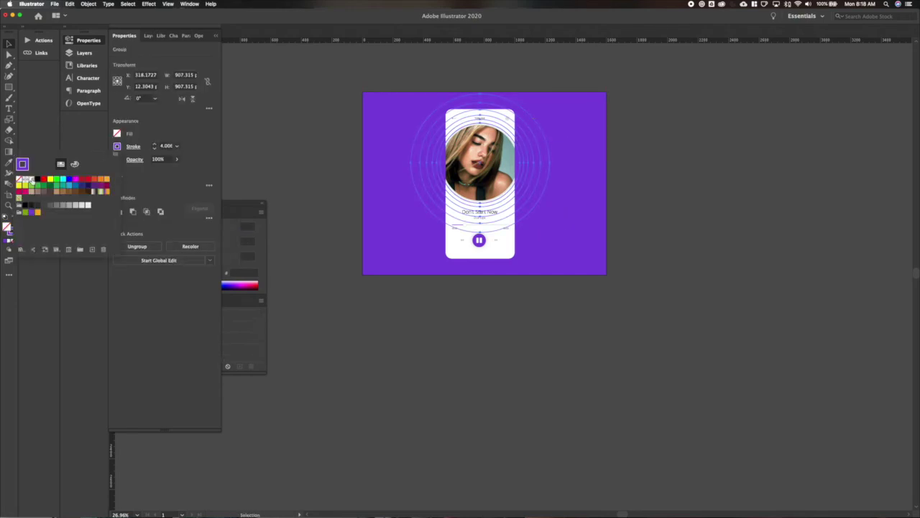
pyautogui.click(32, 180)
pyautogui.click(708, 123)
pyautogui.scroll(5, 709, 124)
pyautogui.hscroll(-5, 709, 124)
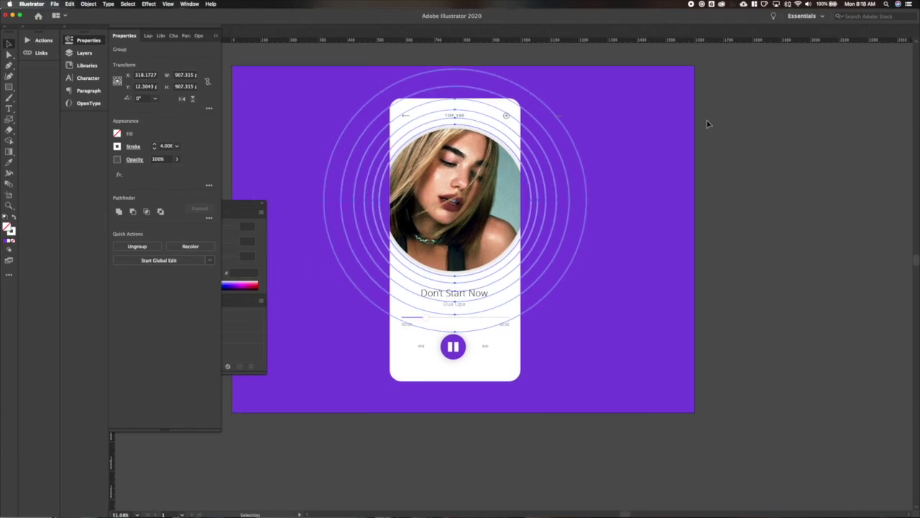
pyautogui.click(652, 146)
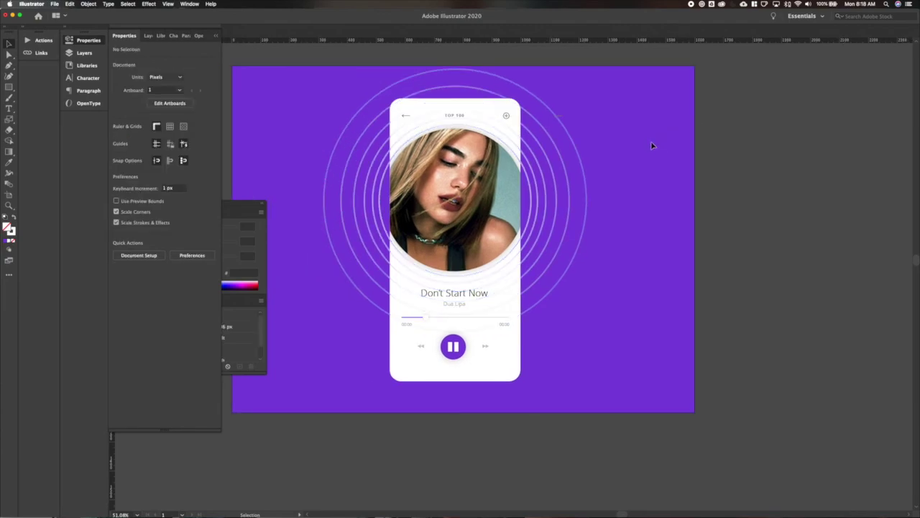
# - Inside the white ring group, add progressively larger copies of the outermost ring, extending to about 1984 px across
pyautogui.click(563, 137)
pyautogui.doubleClick(569, 140)
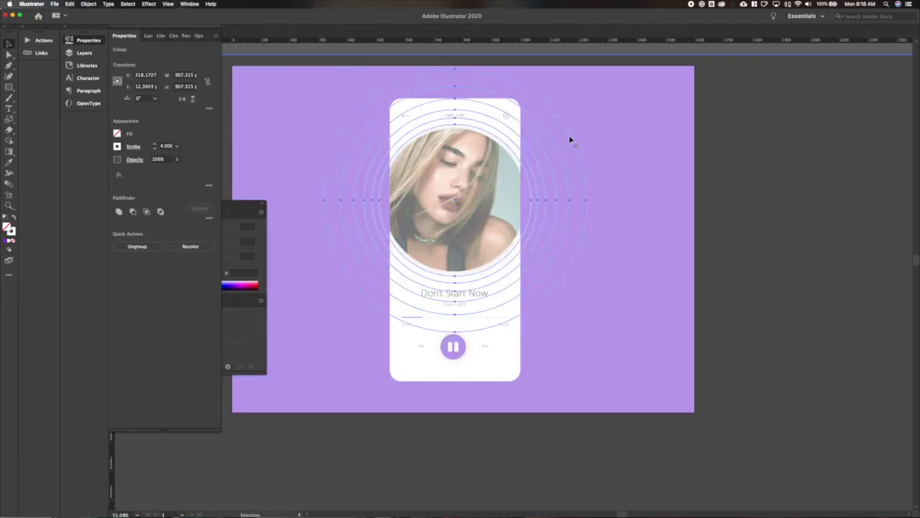
pyautogui.scroll(3, 573, 132)
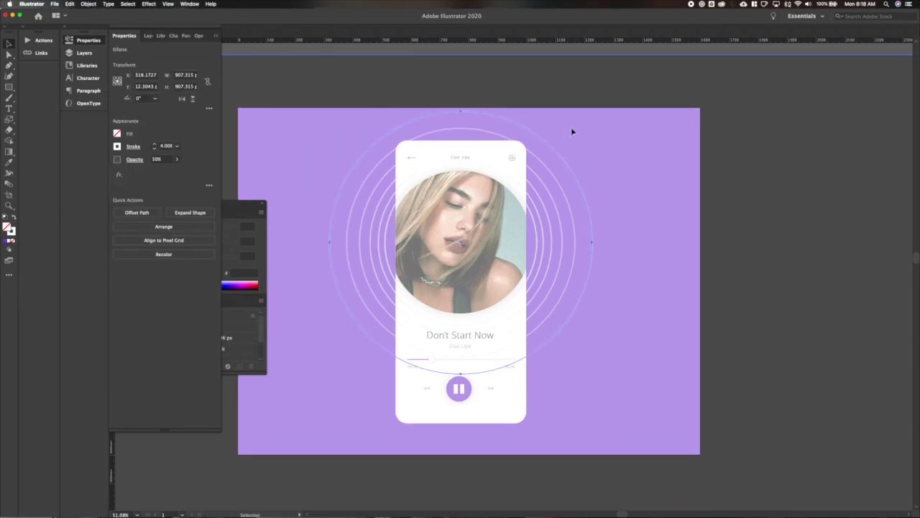
pyautogui.press('s')
pyautogui.moveTo(596, 132)
pyautogui.mouseDown()
pyautogui.moveTo(621, 103)
pyautogui.moveTo(661, 79)
pyautogui.moveTo(672, 93)
pyautogui.moveTo(703, 62)
pyautogui.mouseUp()
pyautogui.scroll(-2, 750, 242)
# - Set the stroke weight of the two outermost rings to 1 px
pyautogui.click(166, 146)
pyautogui.write('1')
pyautogui.press('Return')
pyautogui.click(697, 325)
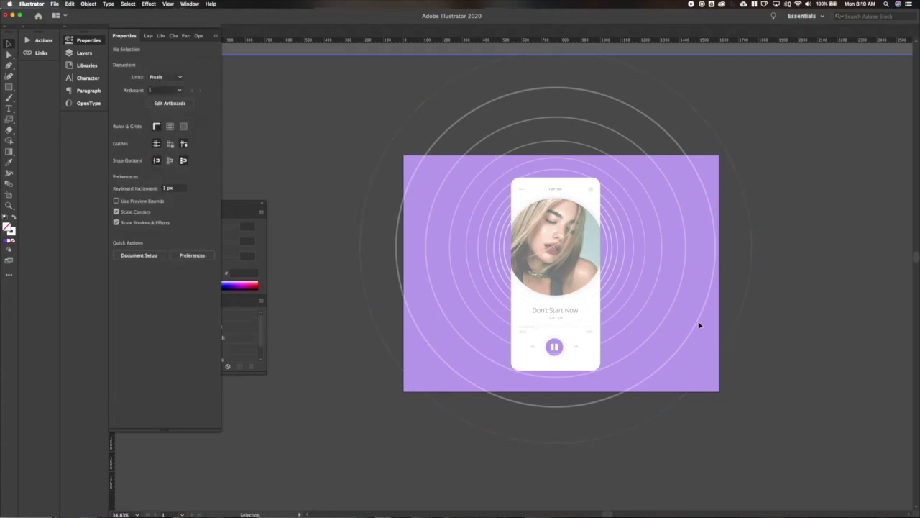
pyautogui.click(698, 323)
pyautogui.click(166, 146)
pyautogui.write('1')
pyautogui.press('Return')
# - Reduce the stroke weights of the next two added rings inward and exit the ring group's isolation
pyautogui.click(686, 257)
pyautogui.click(686, 257)
pyautogui.click(165, 146)
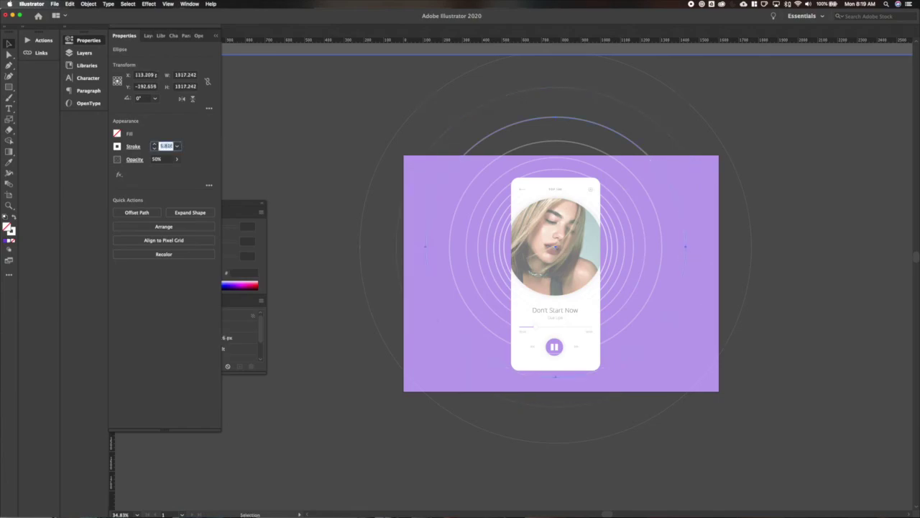
pyautogui.click(659, 283)
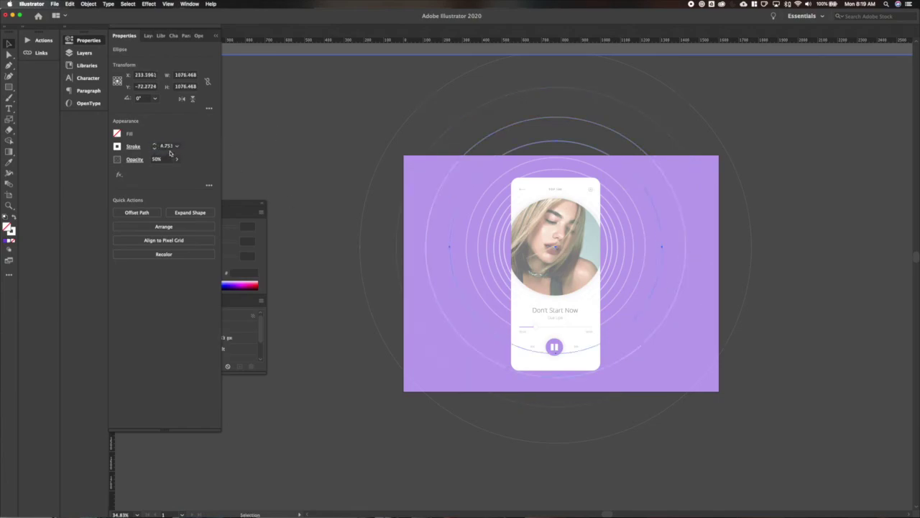
pyautogui.click(682, 278)
pyautogui.click(716, 295)
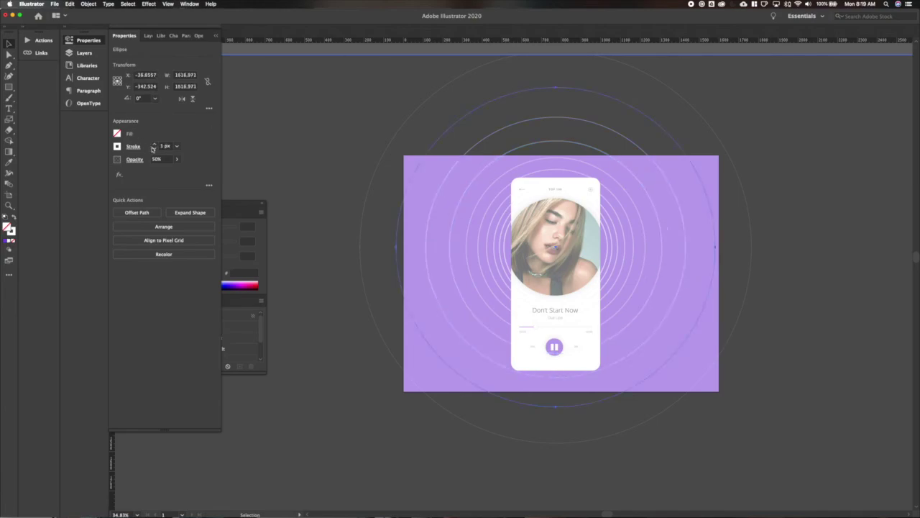
pyautogui.click(316, 171)
pyautogui.hscroll(3, 317, 174)
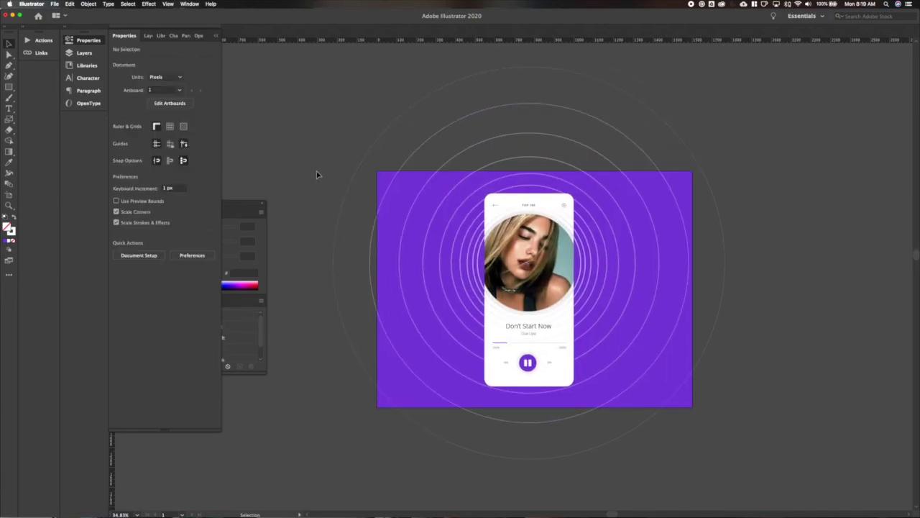
pyautogui.press('super+a')
pyautogui.press('super+g')
pyautogui.press('super+z')
pyautogui.click(717, 384)
# - Start a Drop Shadow on the player screen in Multiply mode with zero offsets and 60% opacity
pyautogui.click(542, 366)
pyautogui.click(149, 4)
pyautogui.moveTo(190, 100)
pyautogui.click(261, 96)
pyautogui.press('Tab')
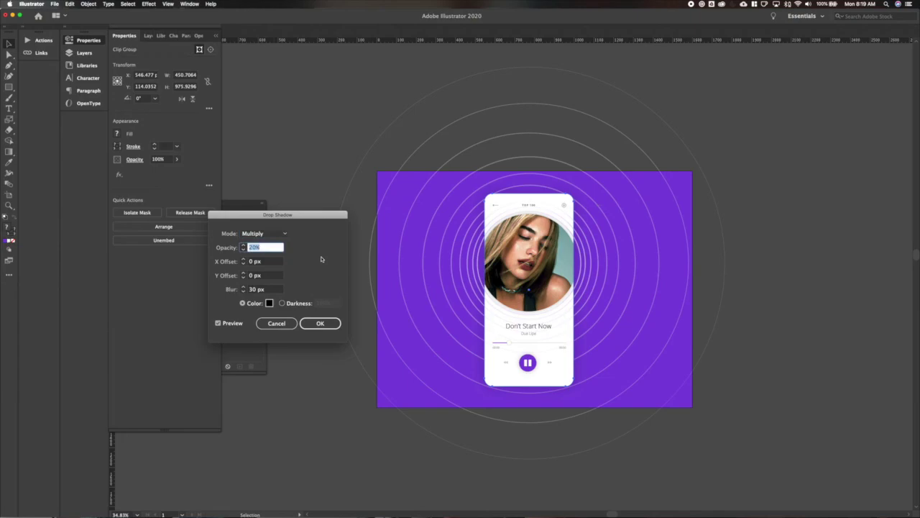
pyautogui.write('30')
pyautogui.press('Tab')
pyautogui.press('Tab')
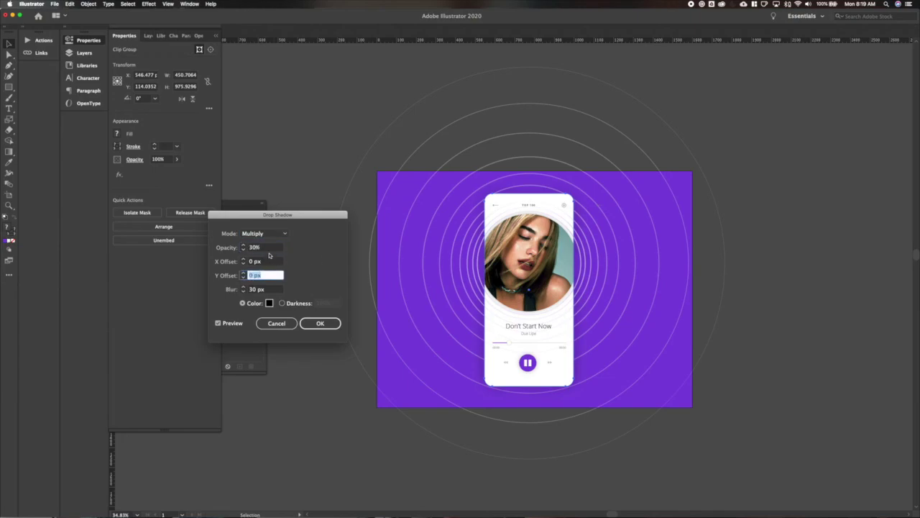
pyautogui.click(267, 250)
pyautogui.hotkey('shift', 'Up')
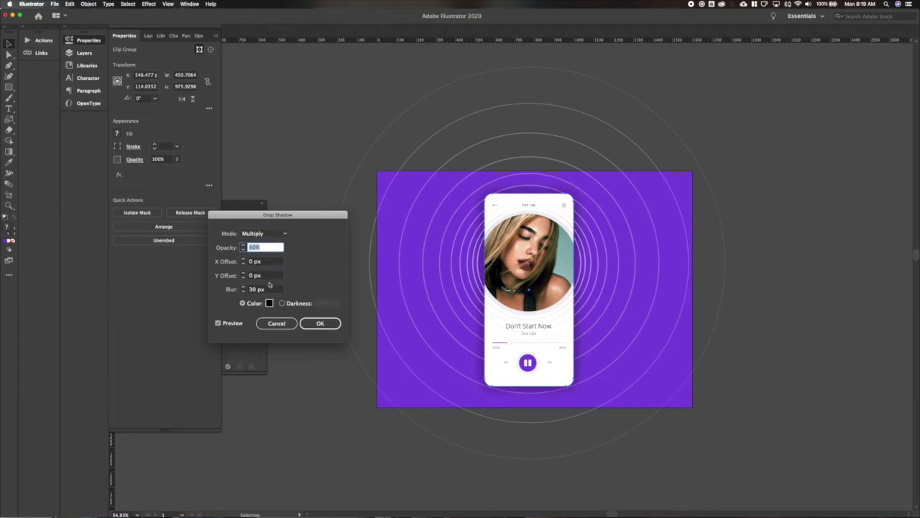
# - Set the drop shadow's blur to 60 px, lower its opacity slightly and apply the effect
pyautogui.click(268, 289)
pyautogui.hotkey('shift', 'Up')
pyautogui.hotkey('shift', 'Up')
pyautogui.hotkey('shift', 'Up')
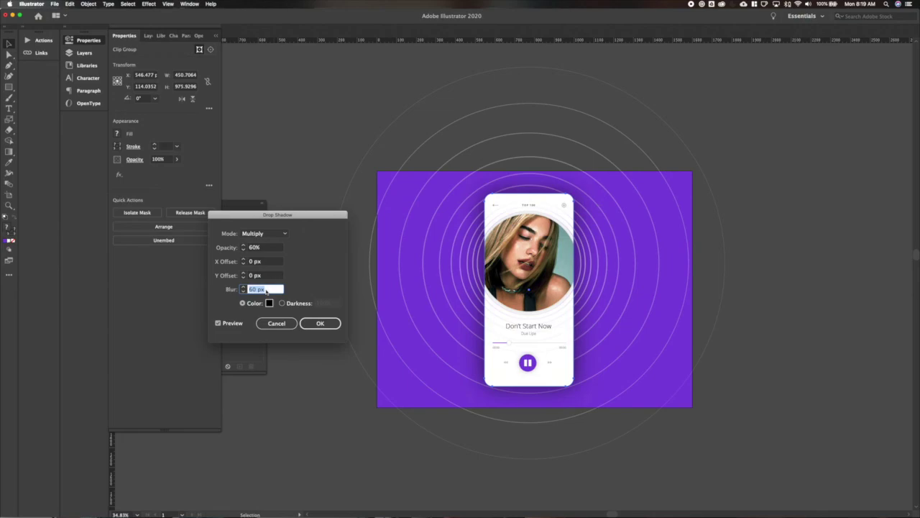
pyautogui.click(266, 248)
pyautogui.hotkey('shift', 'Down')
pyautogui.press('Return')
pyautogui.click(767, 283)
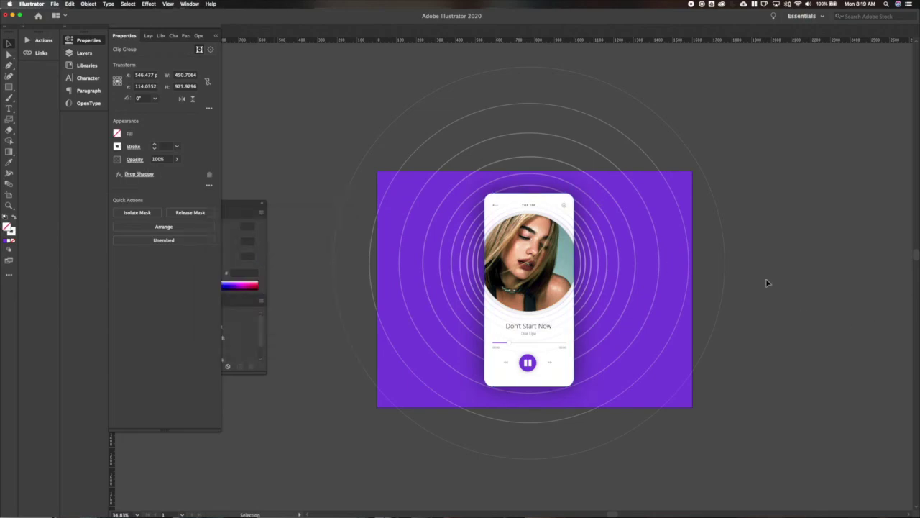
# - Select the rings, player screen and purple background together, align their centers horizontally and group them
pyautogui.click(462, 173)
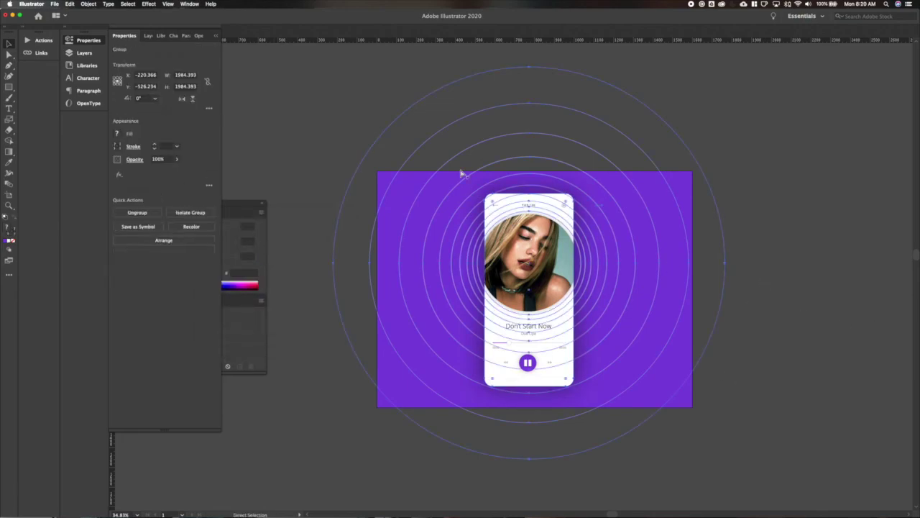
pyautogui.press('super+a')
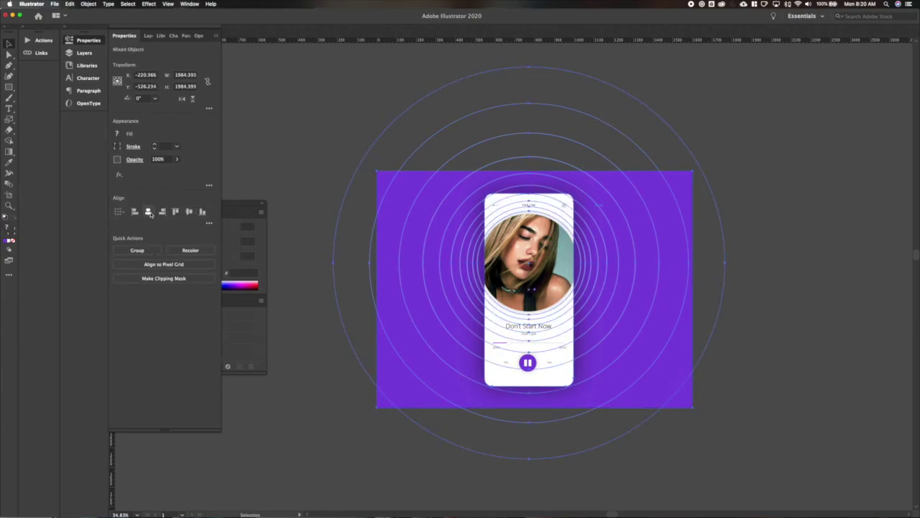
pyautogui.click(149, 211)
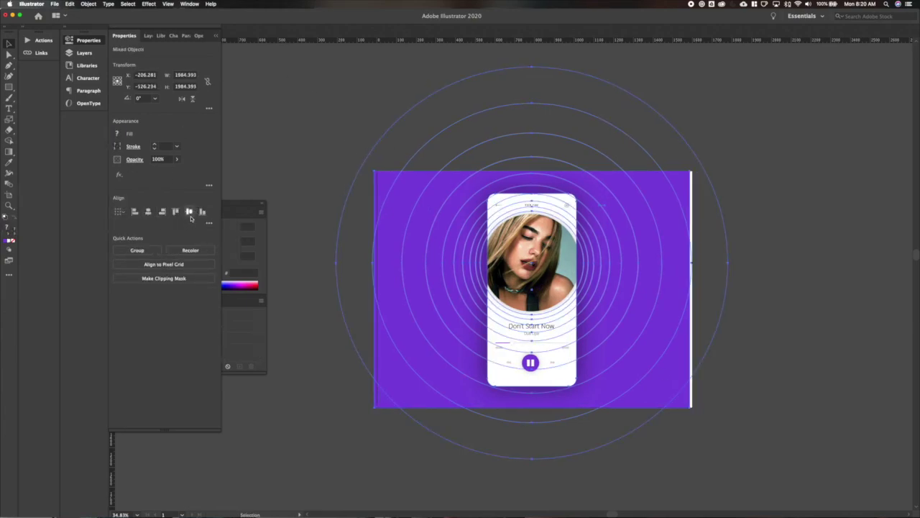
pyautogui.press('super+g')
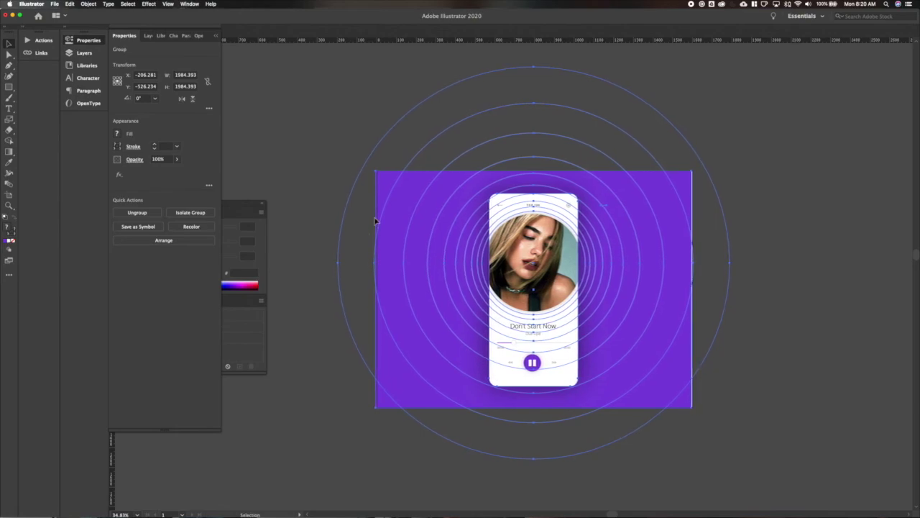
# - Examine the rings, shadow and player screen across the artboard at 100% zoom
pyautogui.press('super+1')
pyautogui.press('shift+super+a')
pyautogui.hscroll(5, 362, 218)
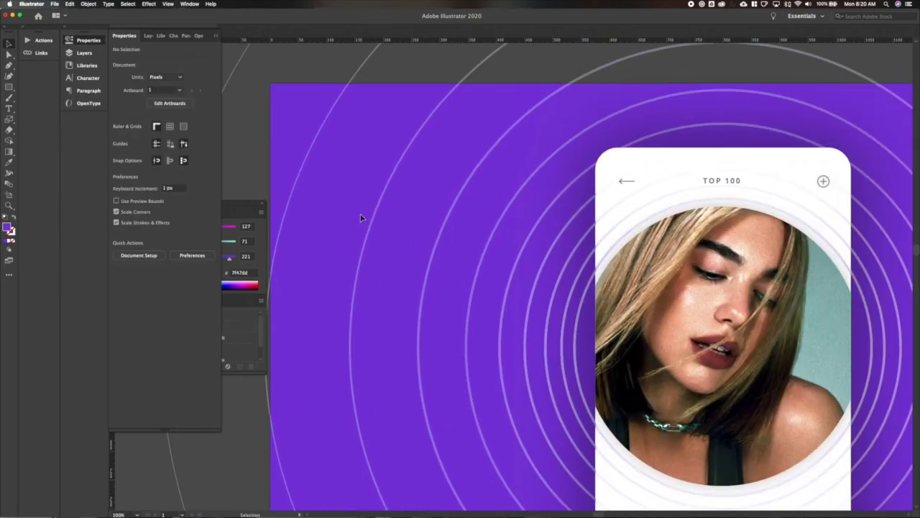
pyautogui.hscroll(7, 362, 218)
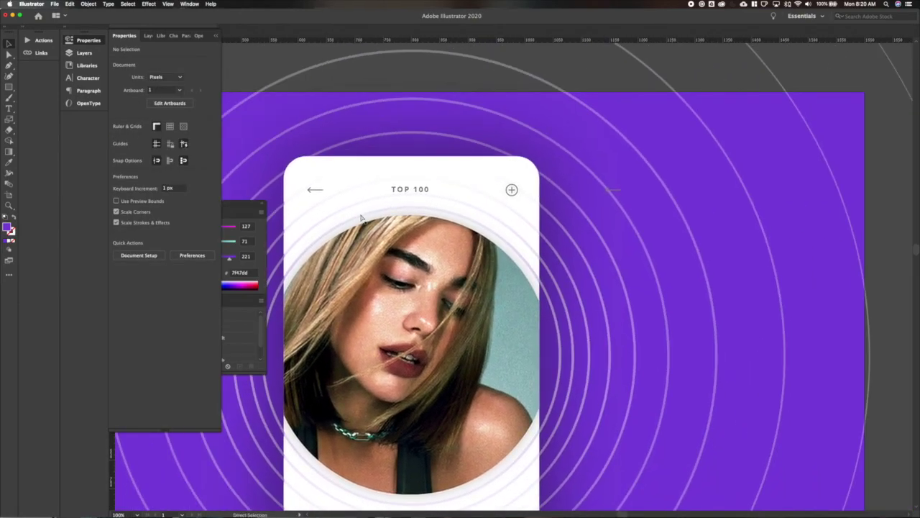
pyautogui.press('super+0')
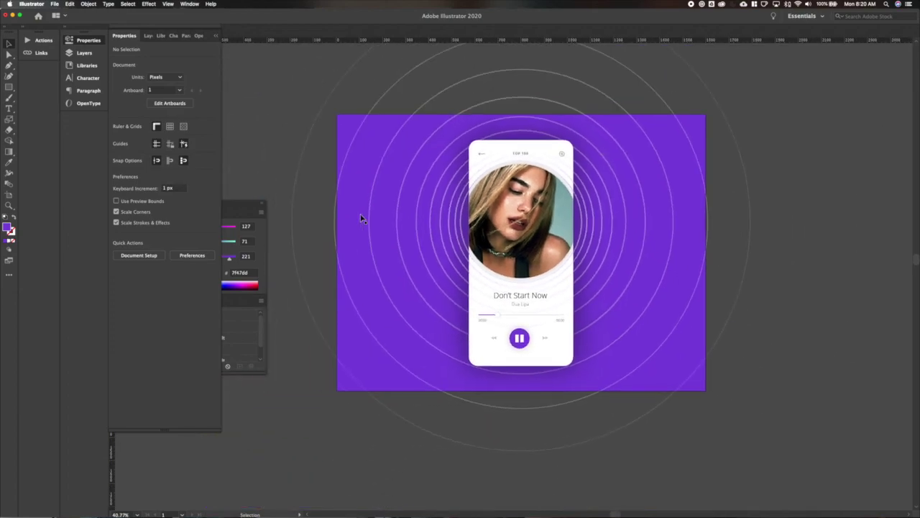